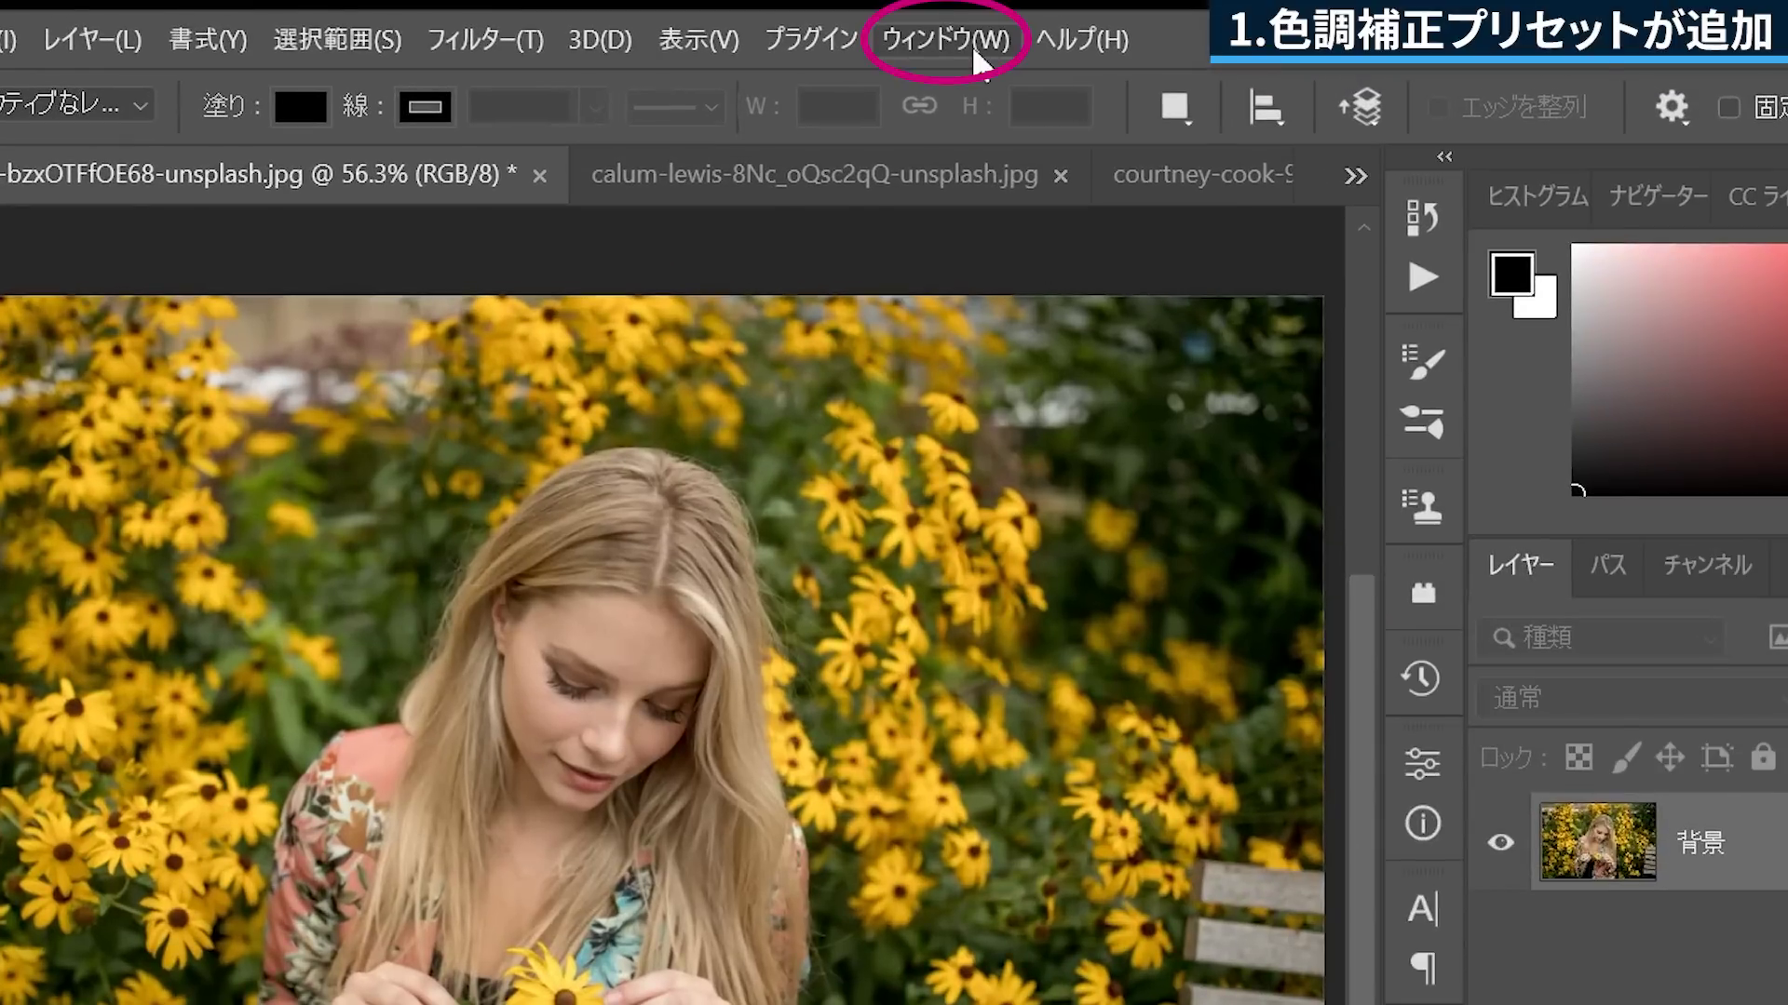
Open the Adjustment Presets panel from the Window menu and expand its Portrait section.
left_click(968, 26)
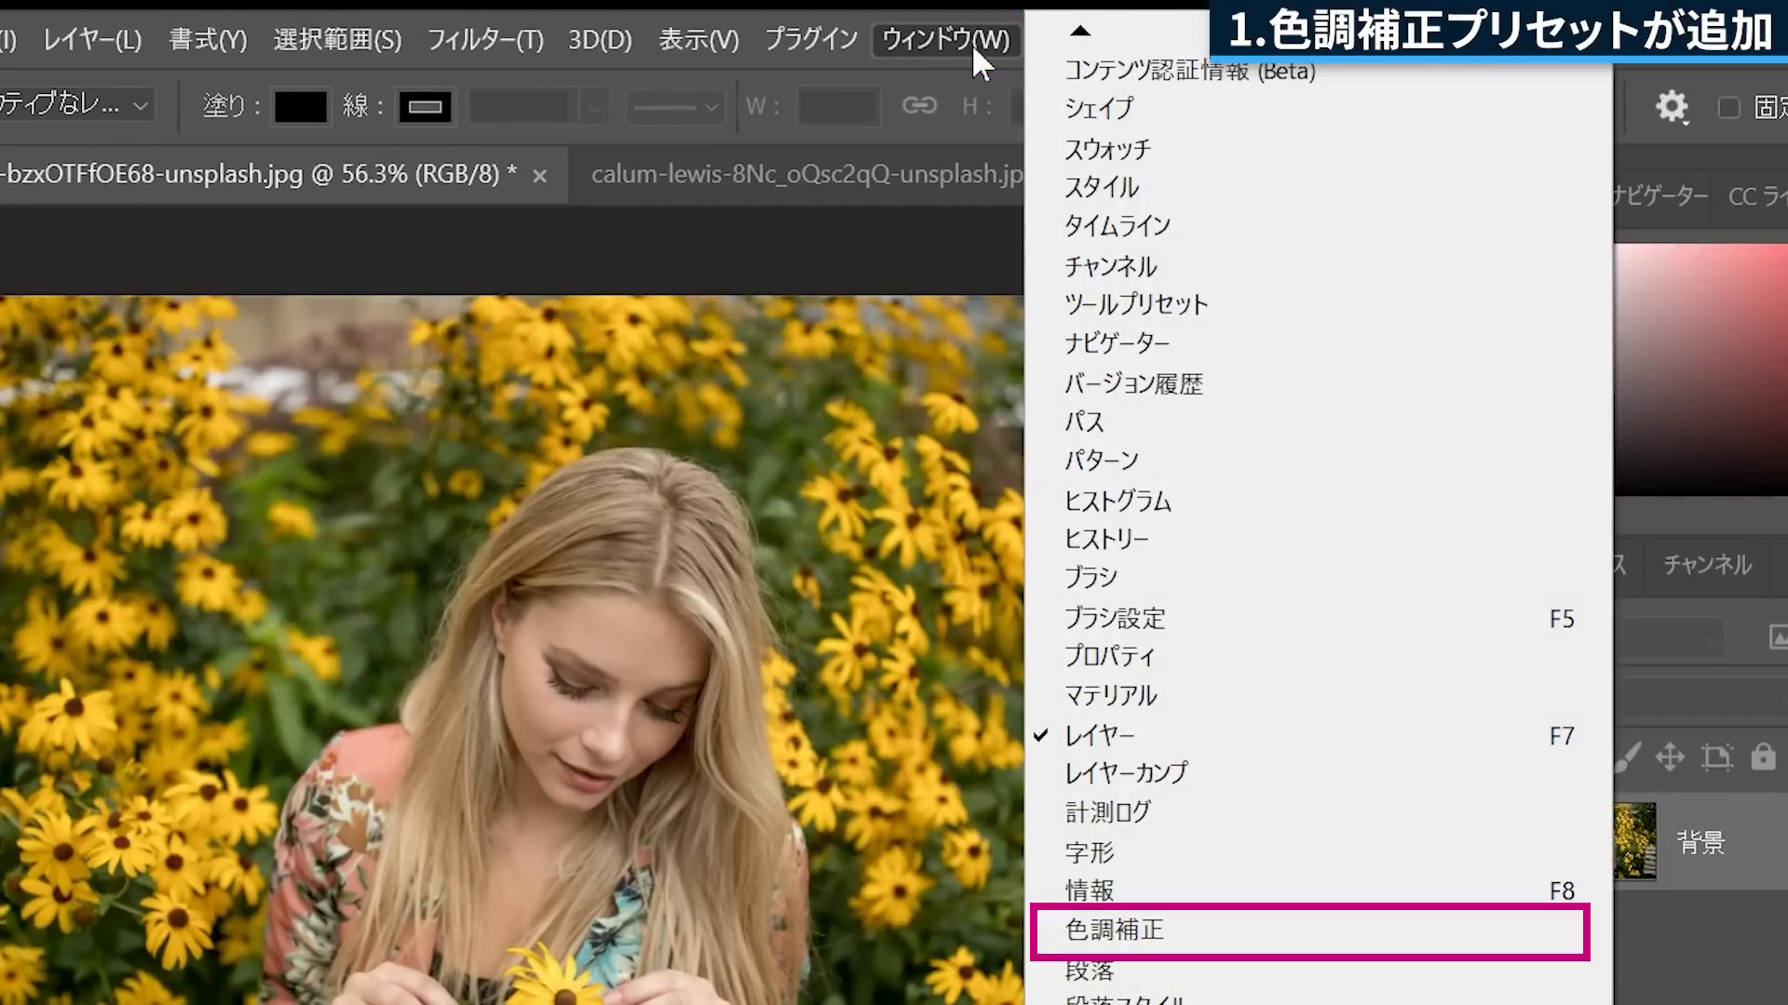
left_click(1322, 931)
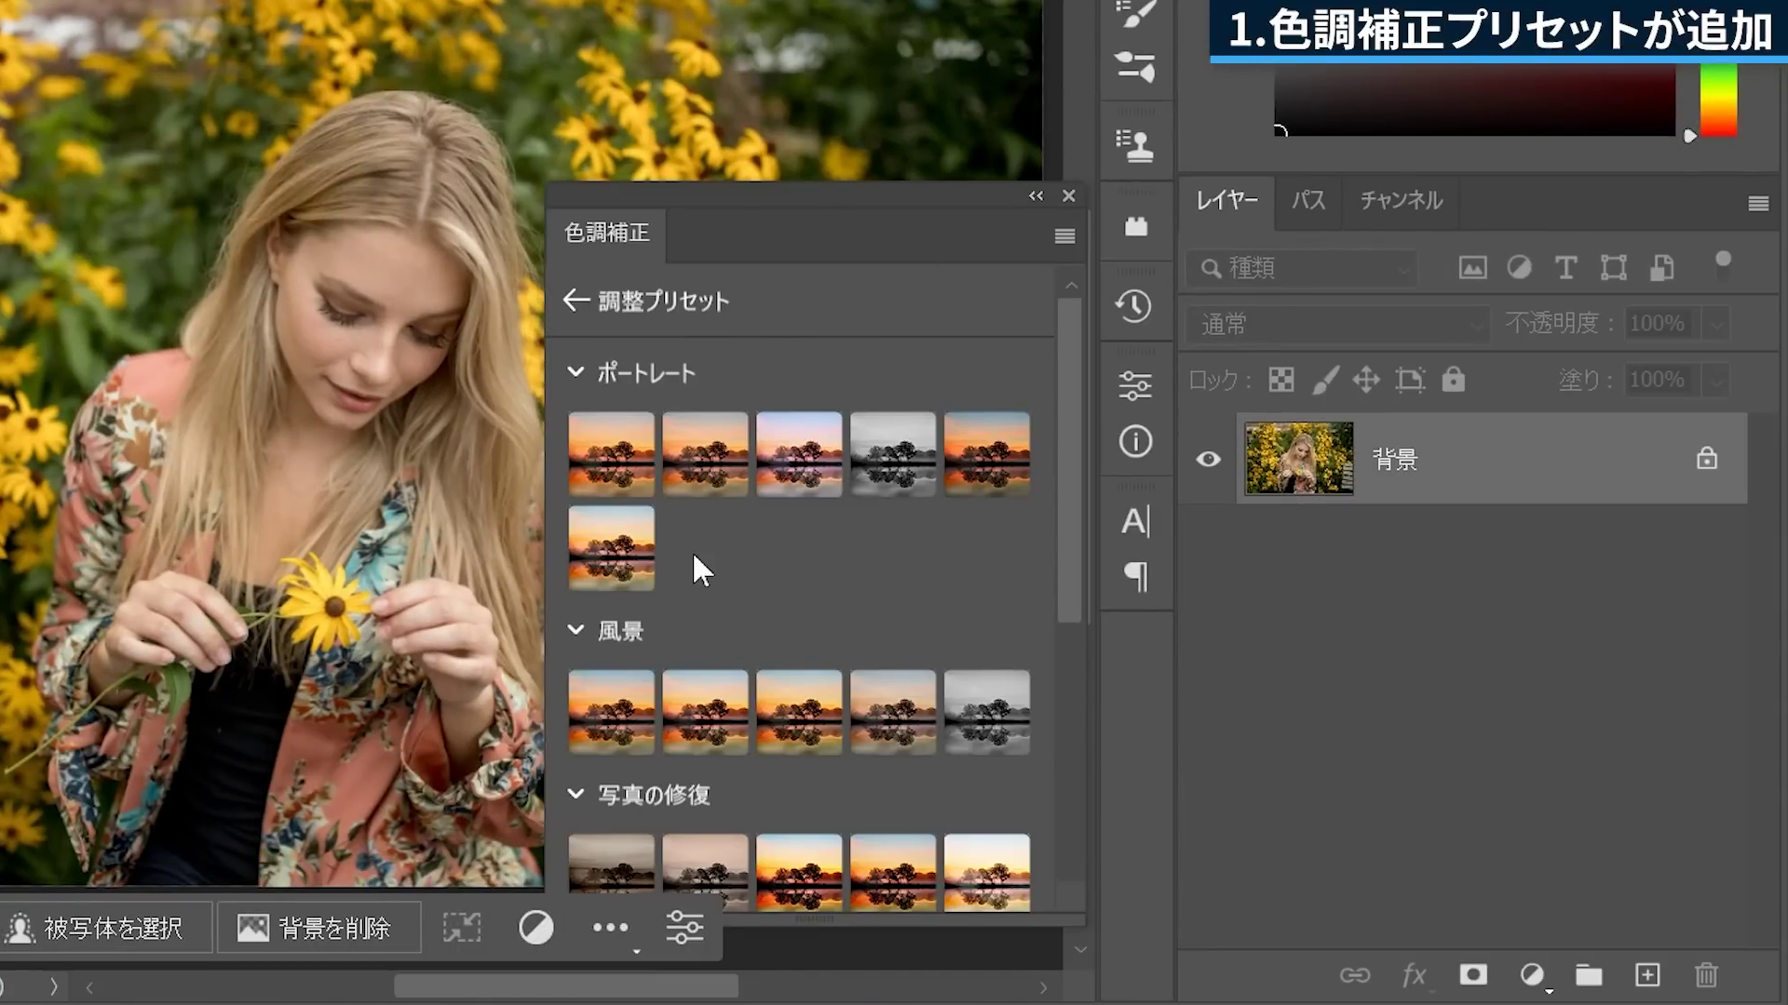
left_click(576, 374)
left_click(576, 371)
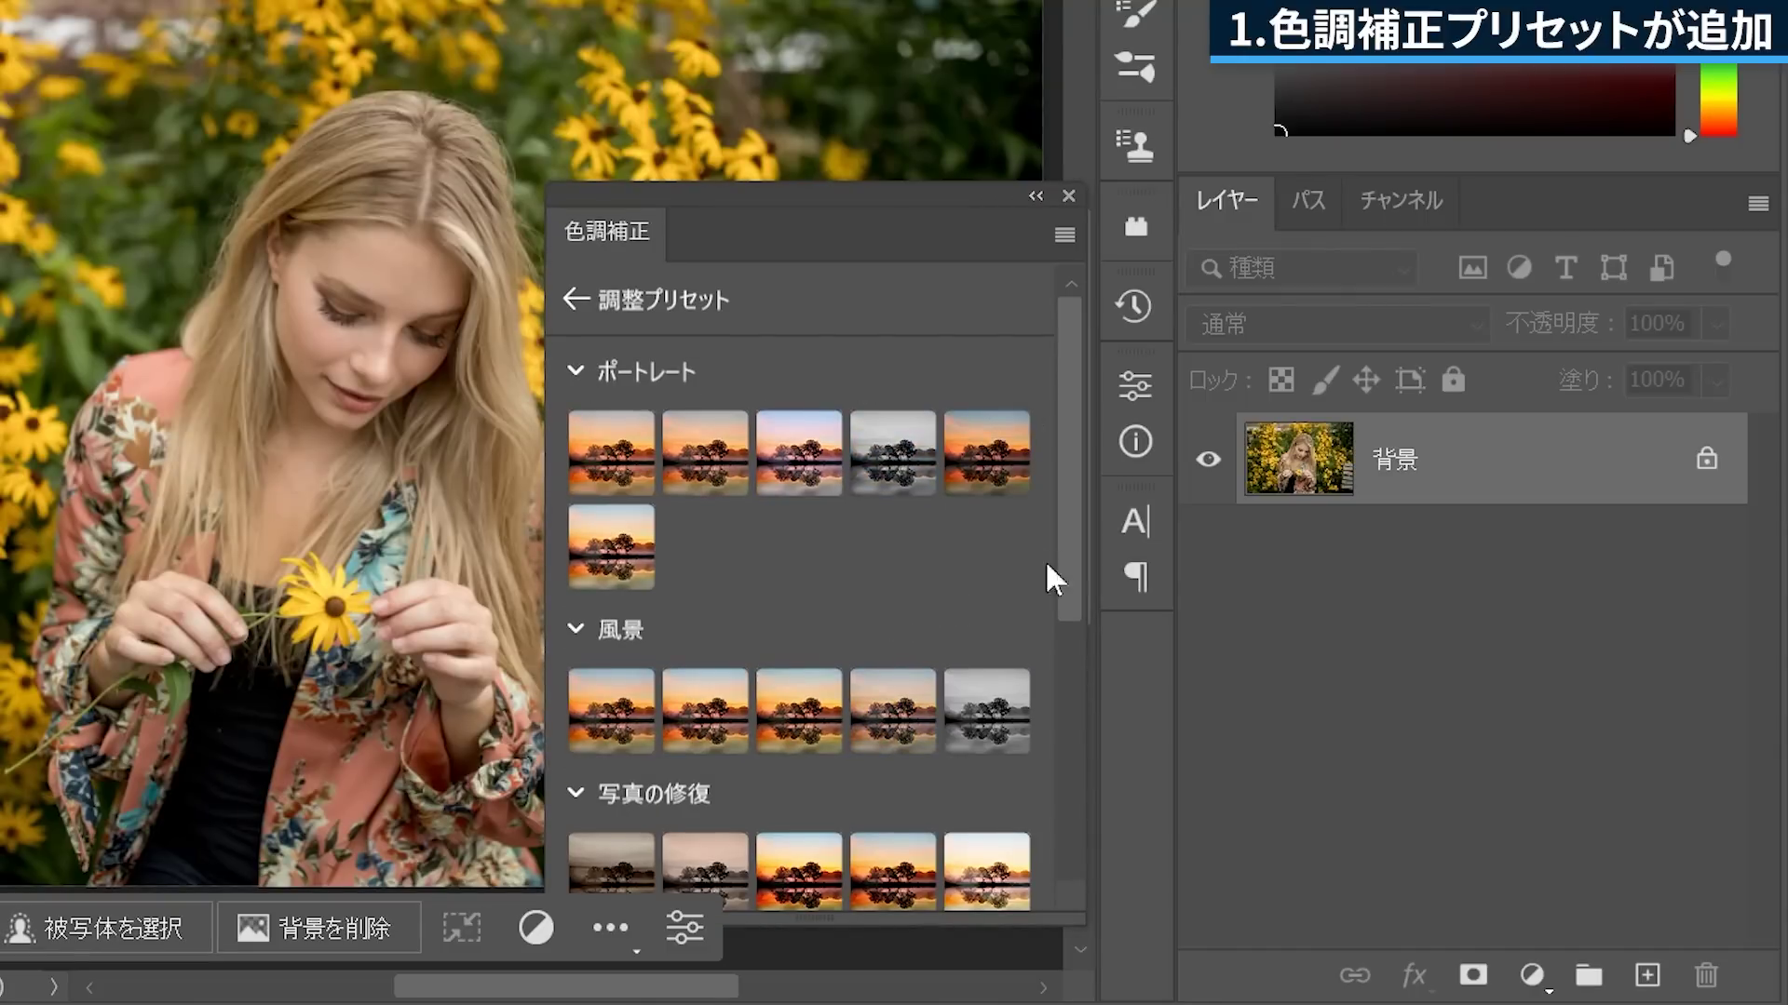
Browse the preset categories and apply a Portrait preset, adding Curves 1 and Photo Filter 1.
scroll(1057, 605, "down", 5)
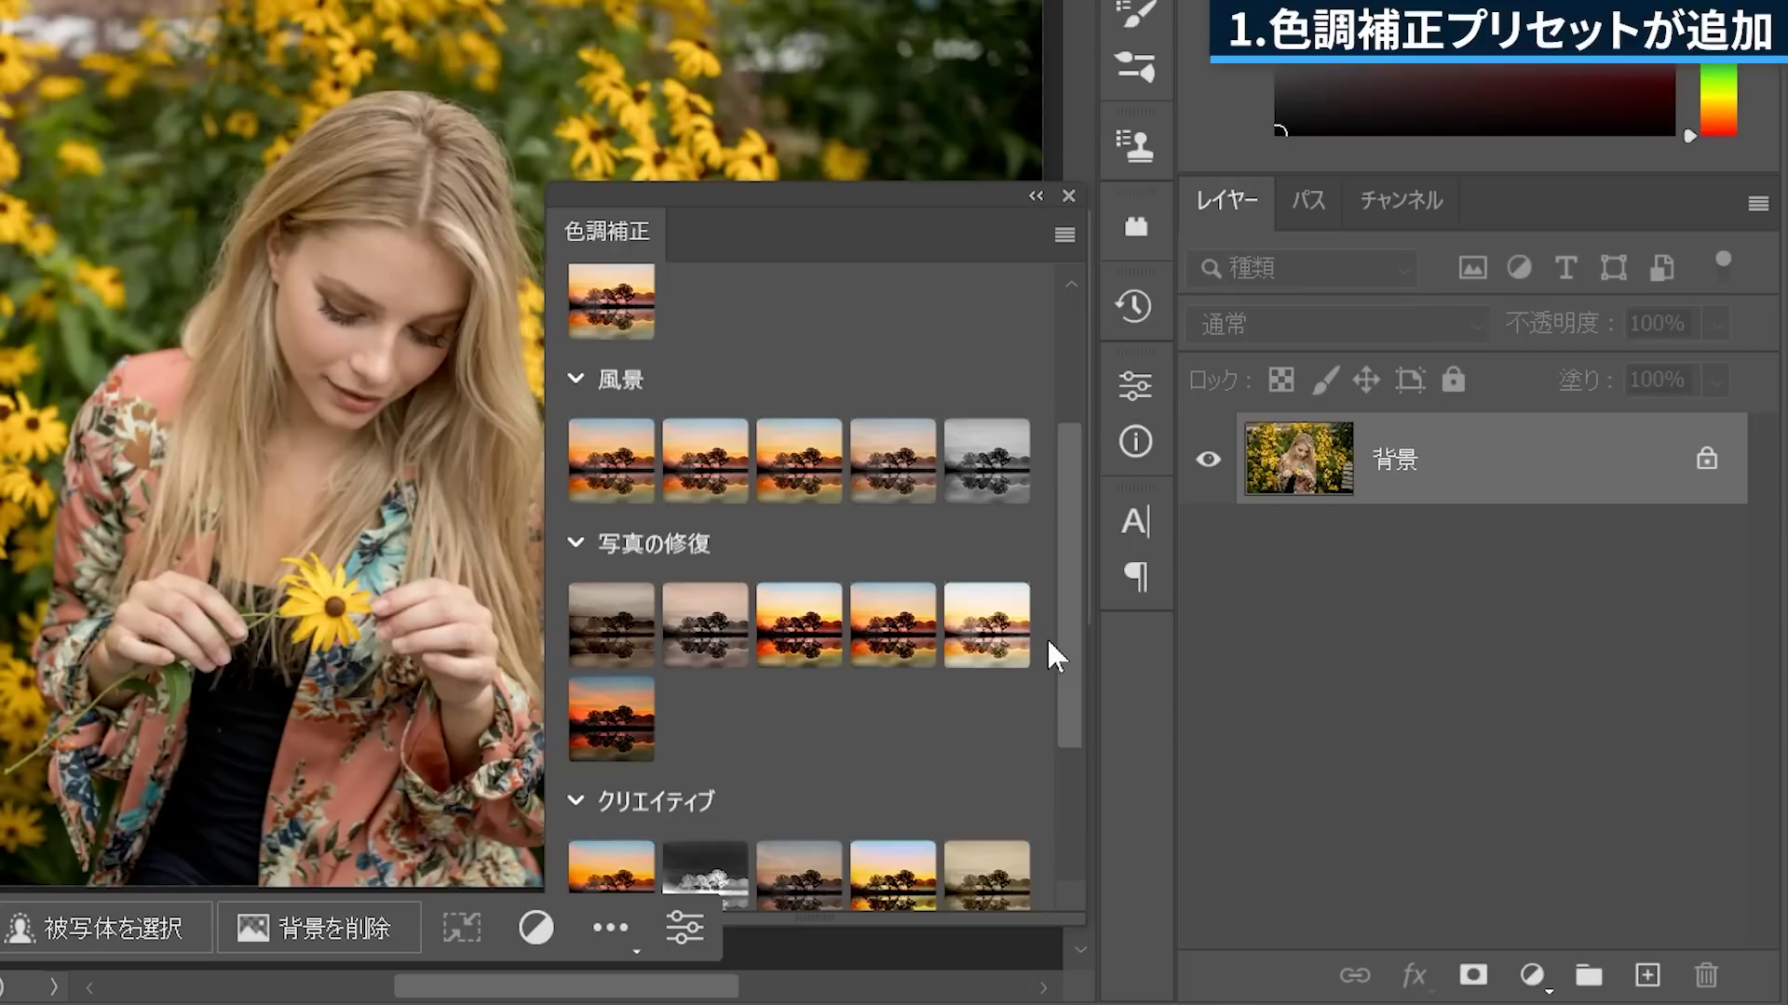
scroll(1047, 680, "down", 2)
scroll(1041, 701, "down", 2)
scroll(1037, 746, "down", 1)
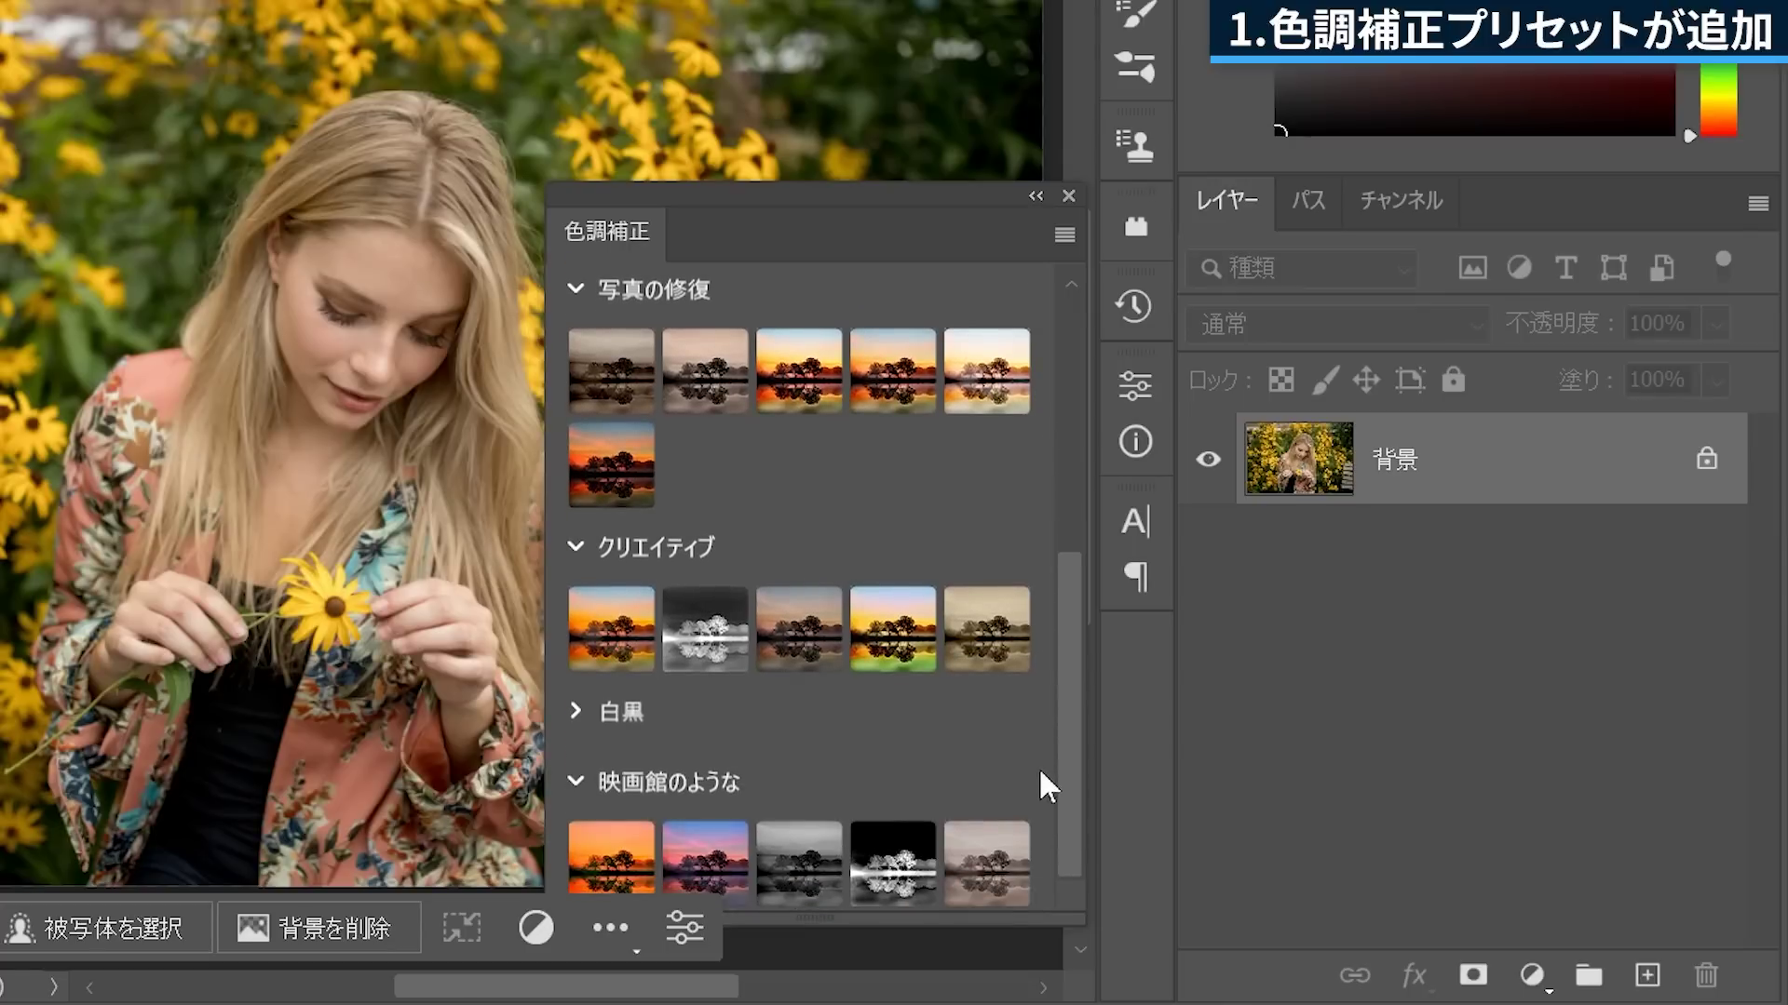
scroll(1035, 735, "down", 2)
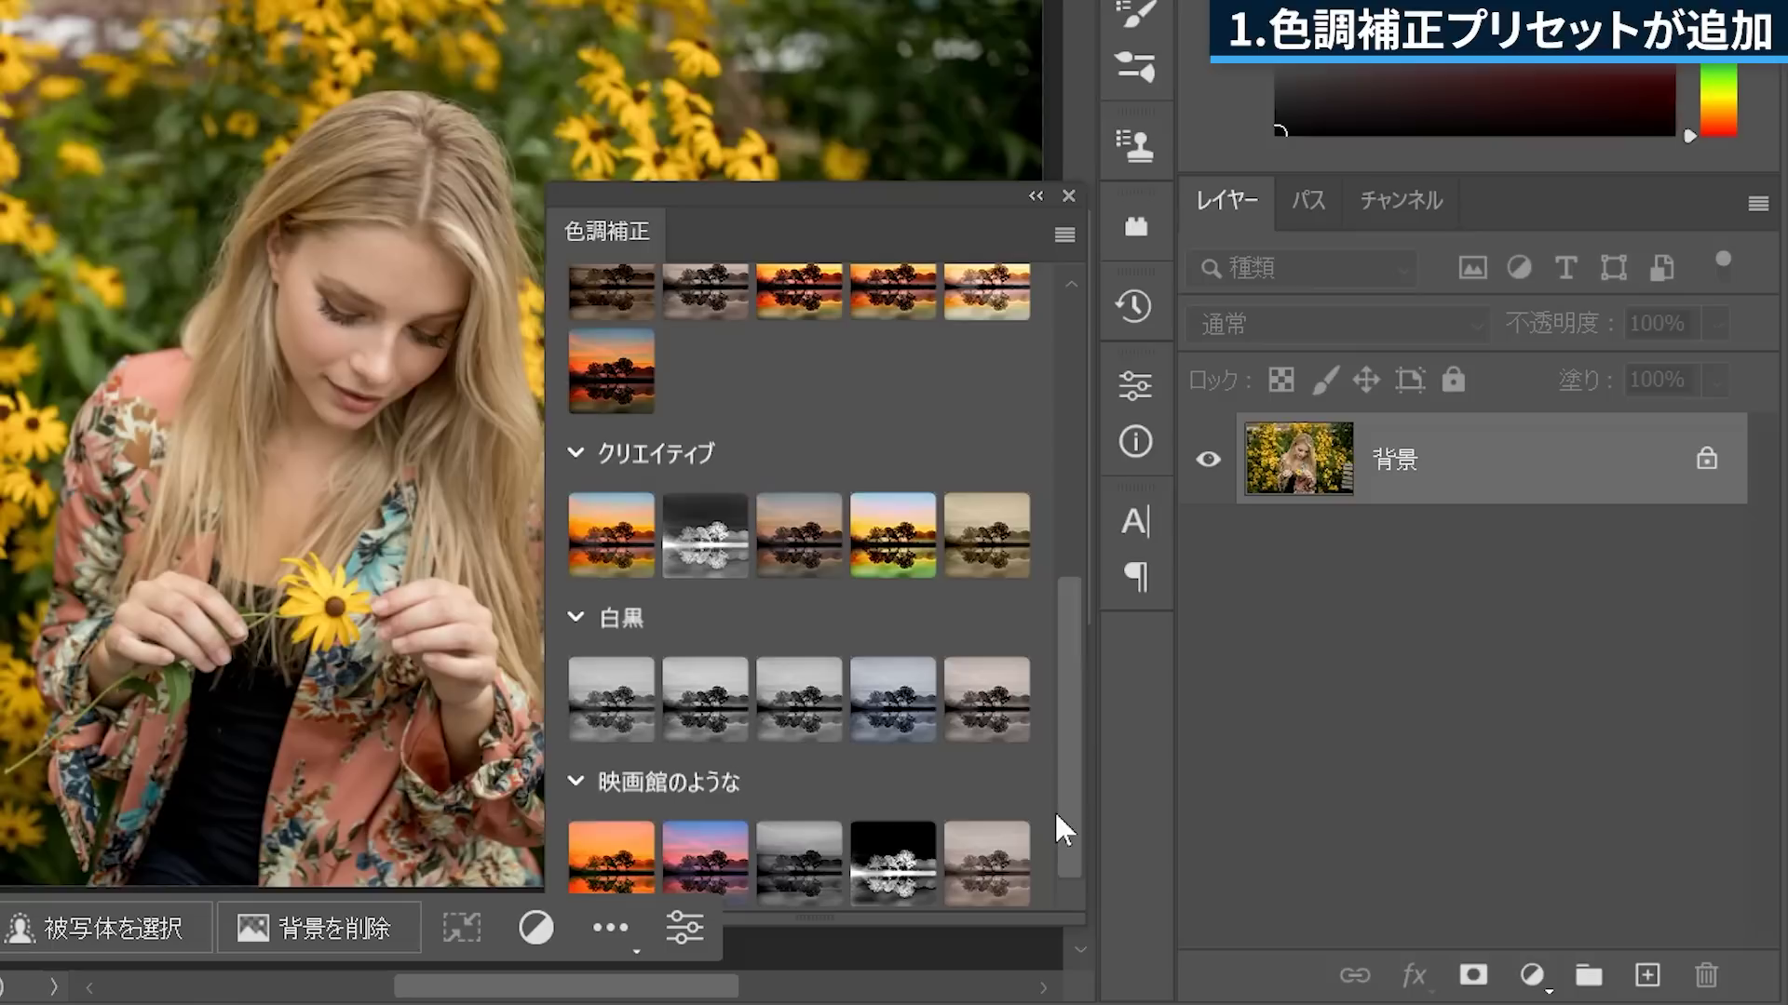
left_click_drag(1066, 778, 1066, 451)
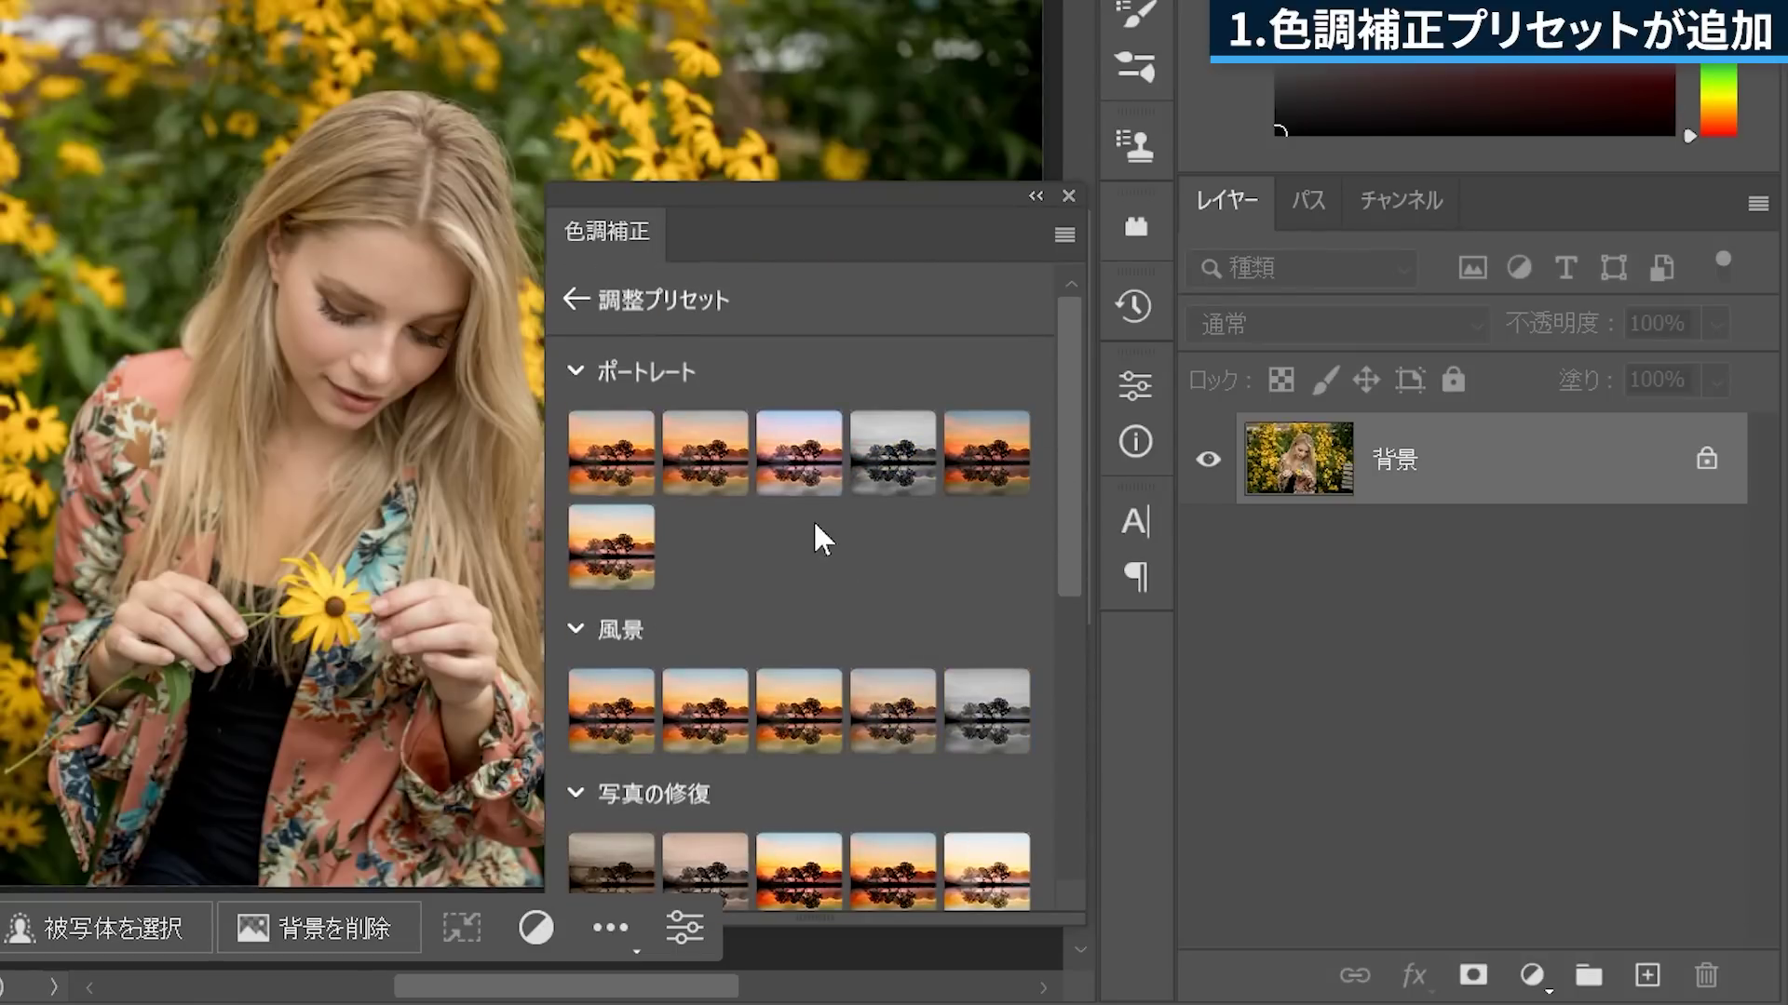
left_click(797, 456)
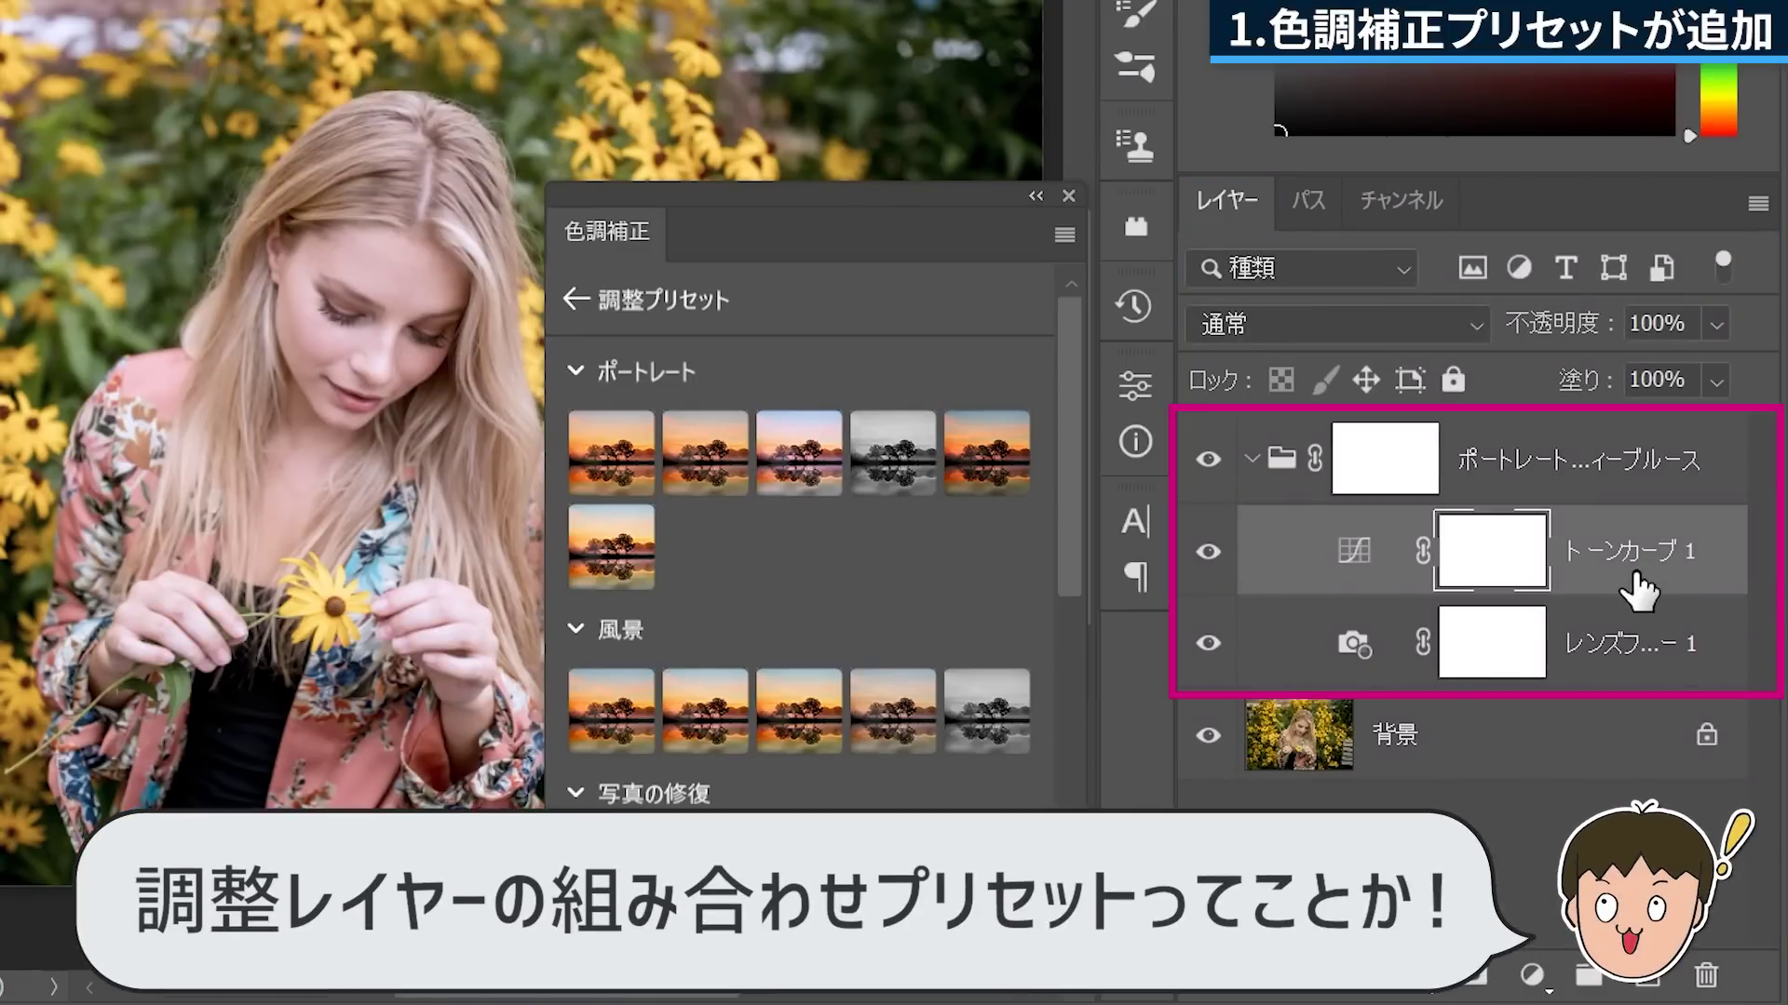
left_click(1627, 678)
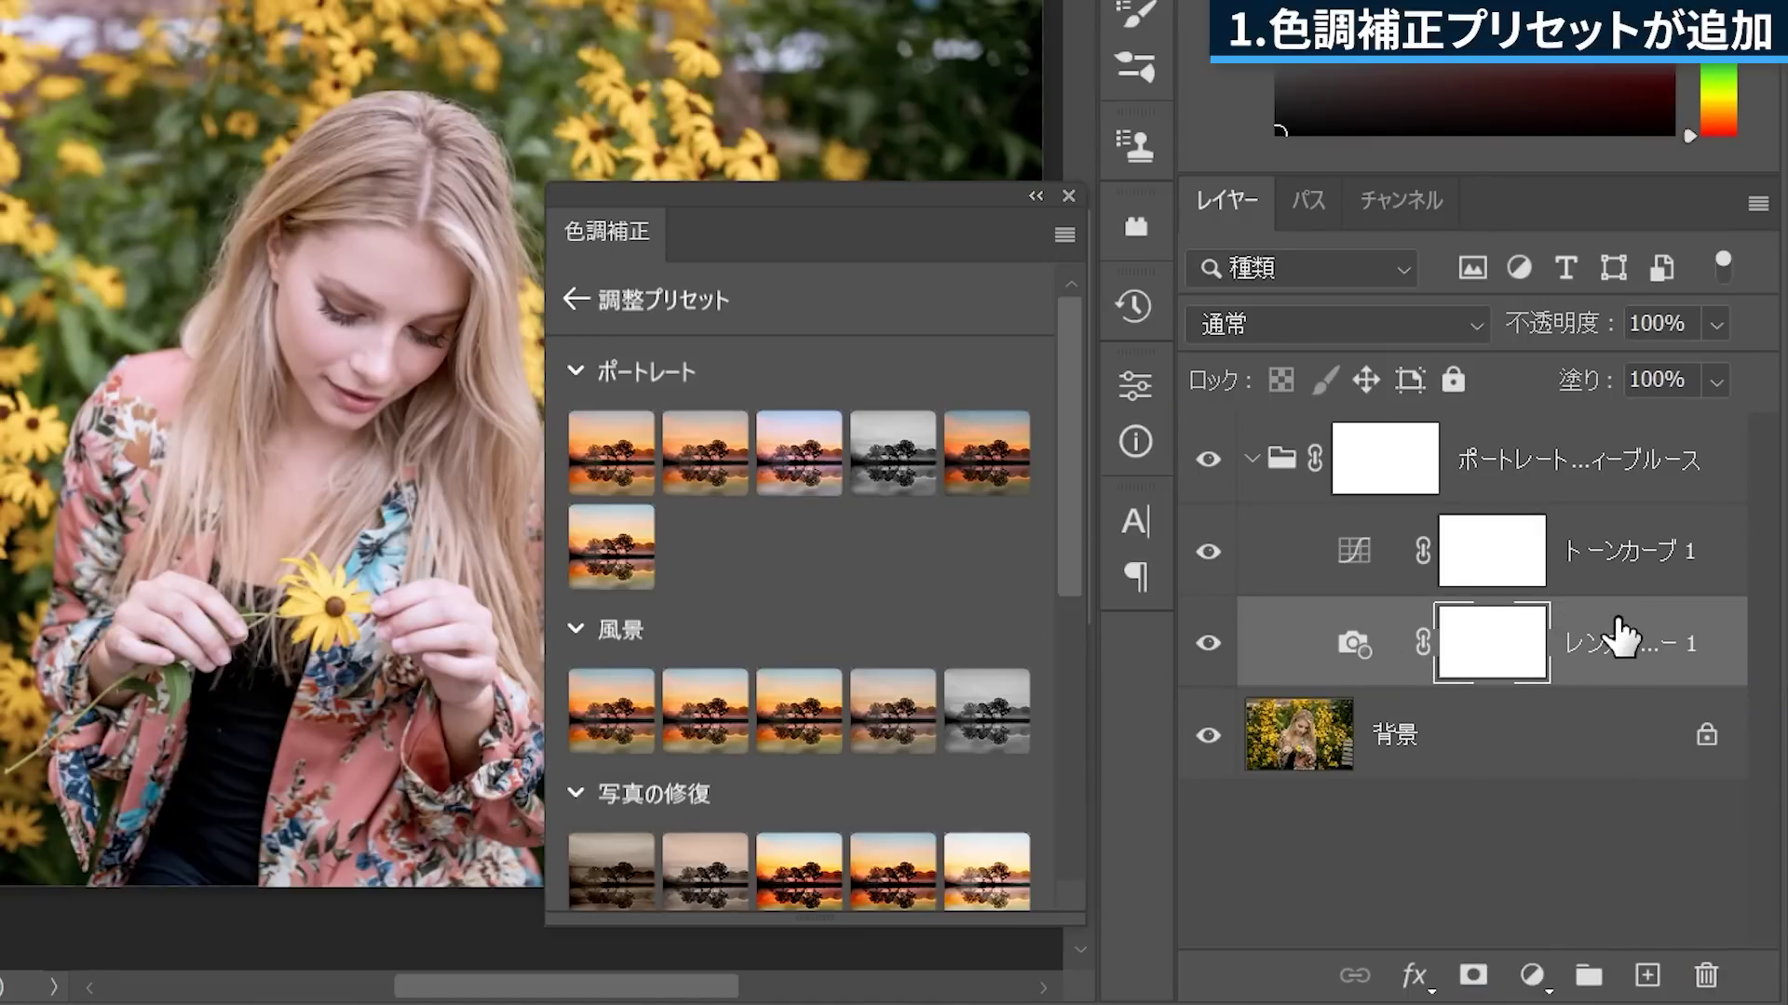
key("ctrl+z")
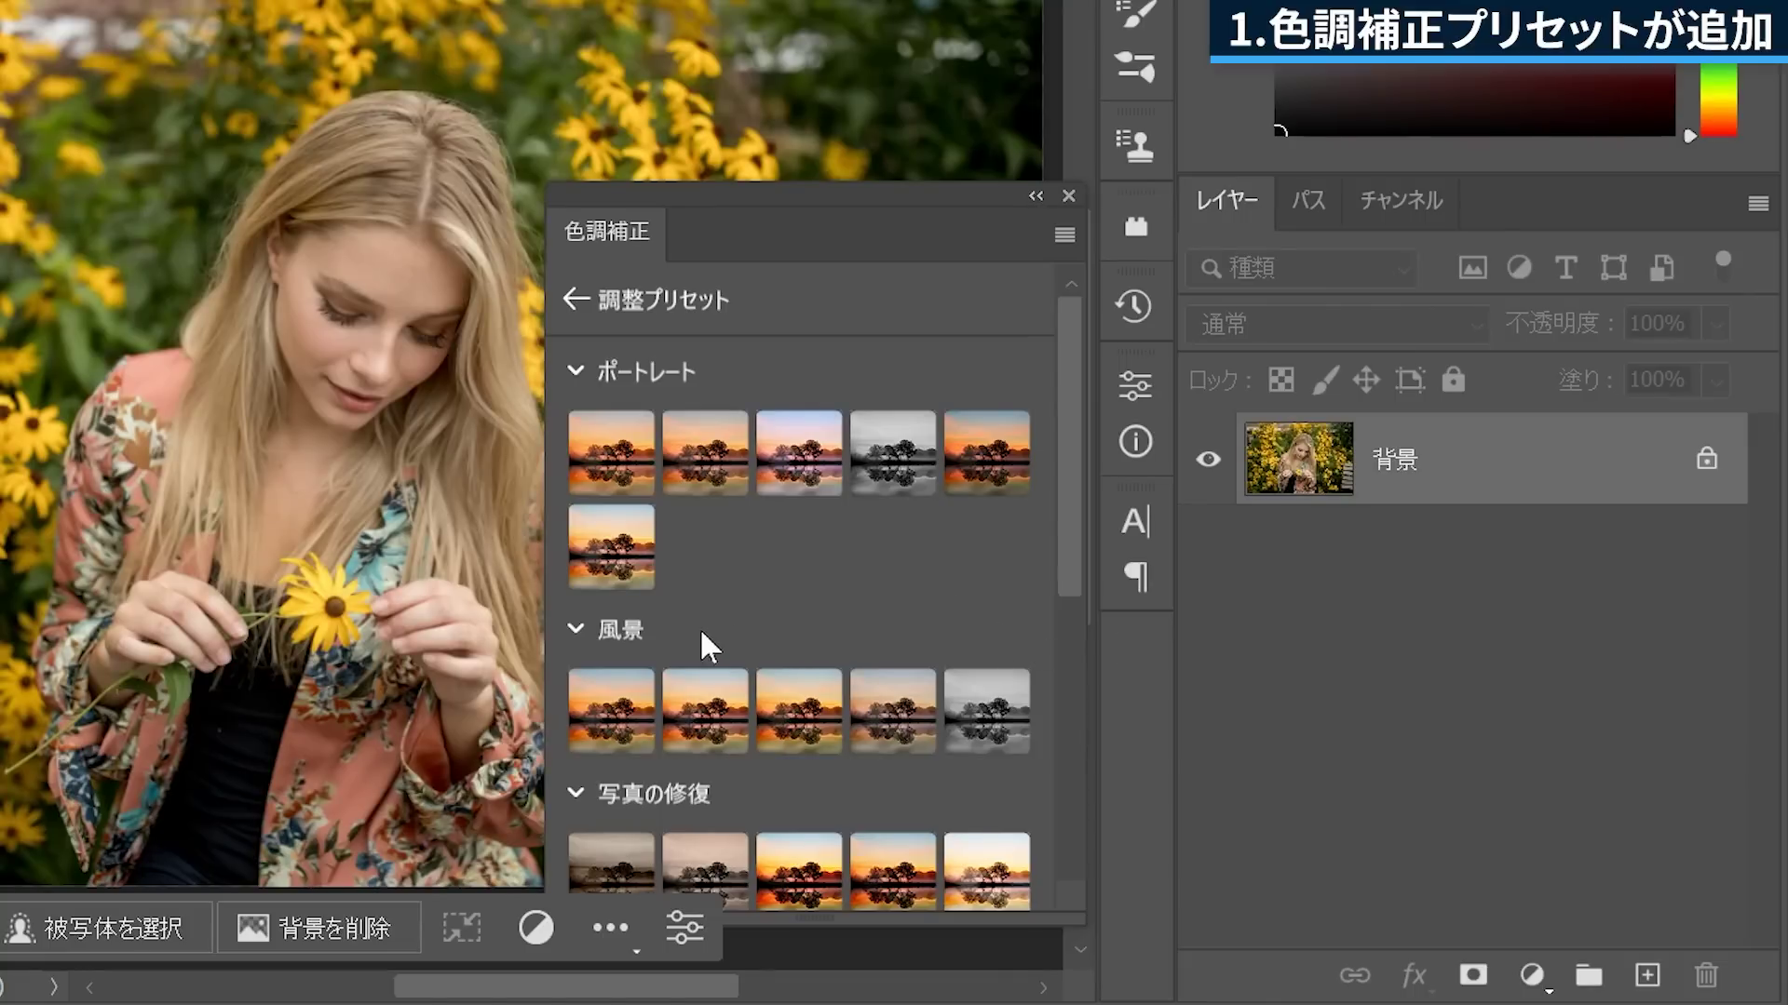
Apply the warm Landscape preset and inspect its Color Balance 1 and Curves 1 layers.
left_click(601, 715)
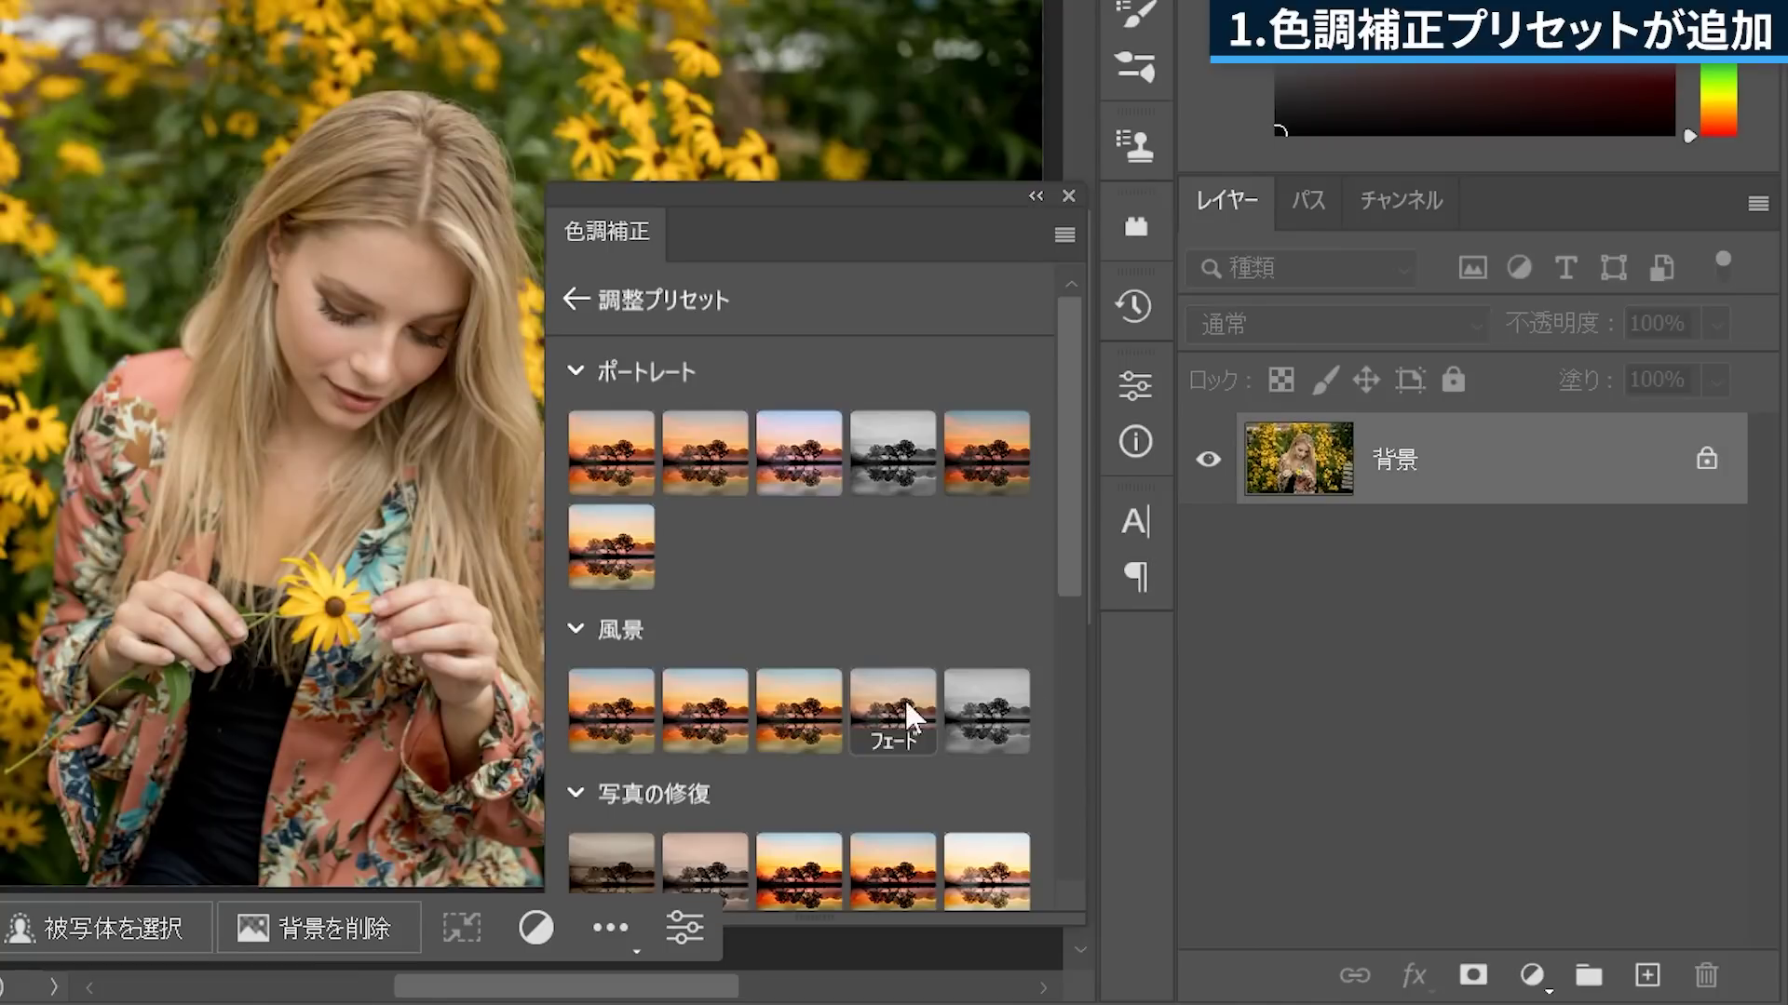
left_click(818, 715)
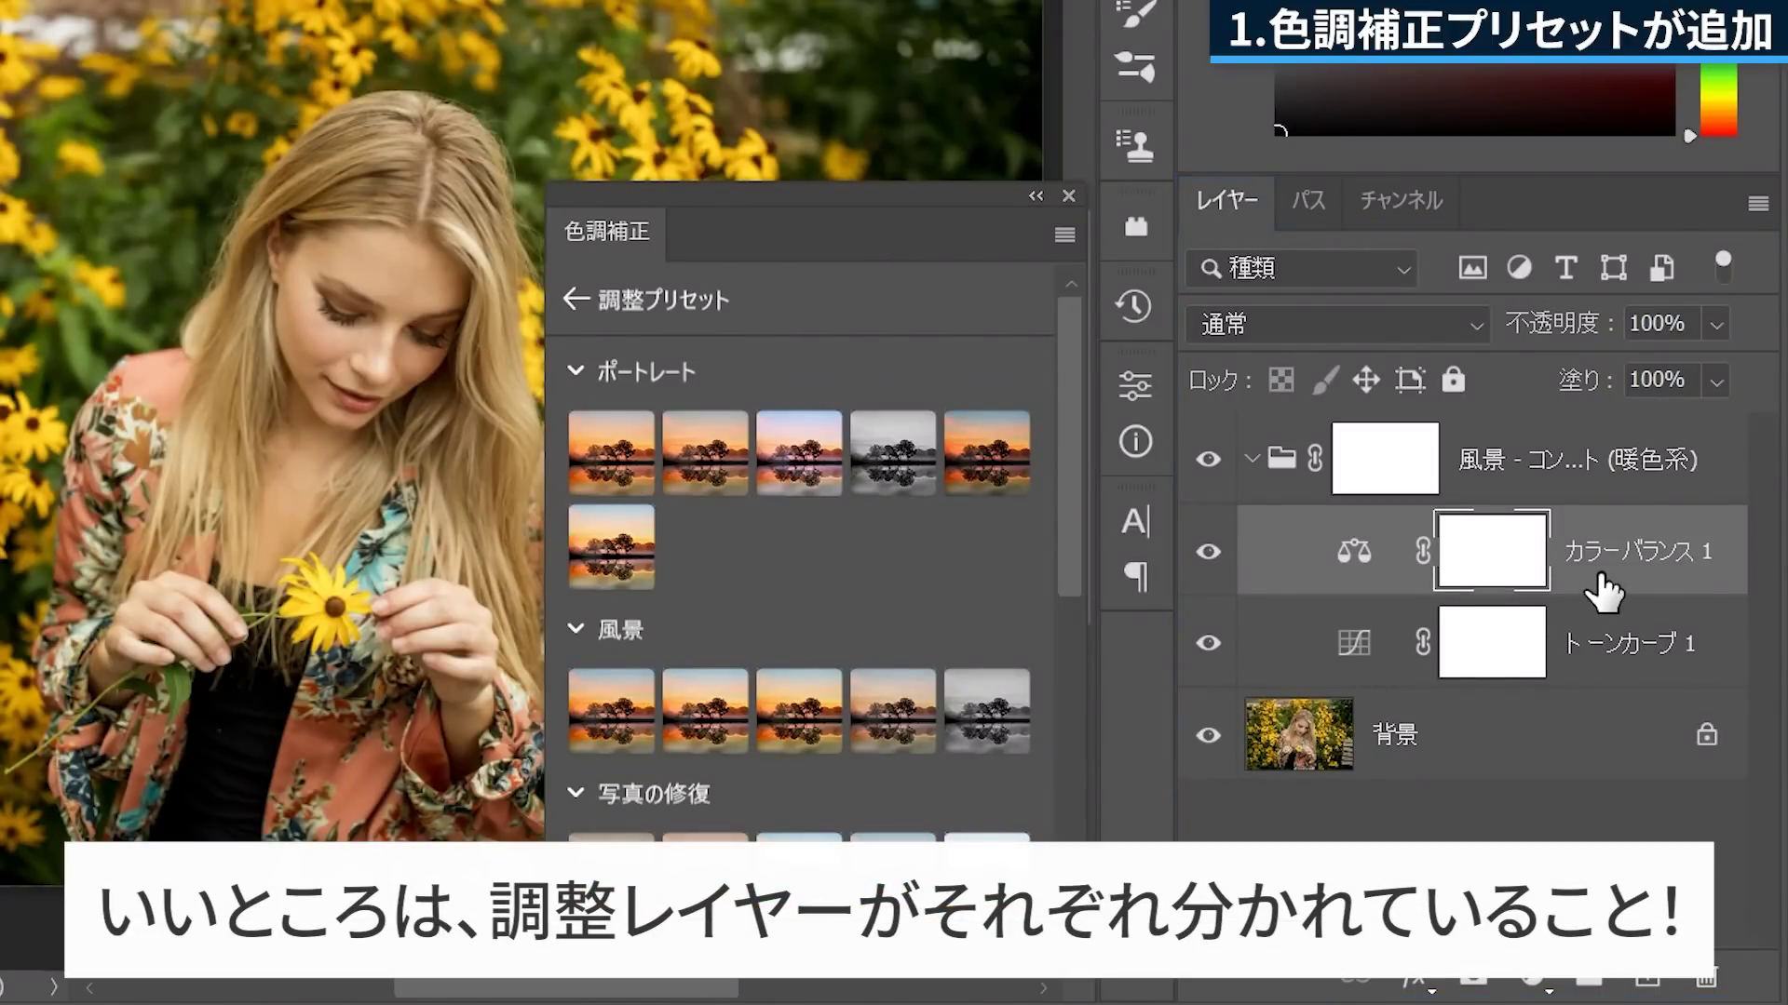
left_click(1620, 677)
left_click(1629, 588)
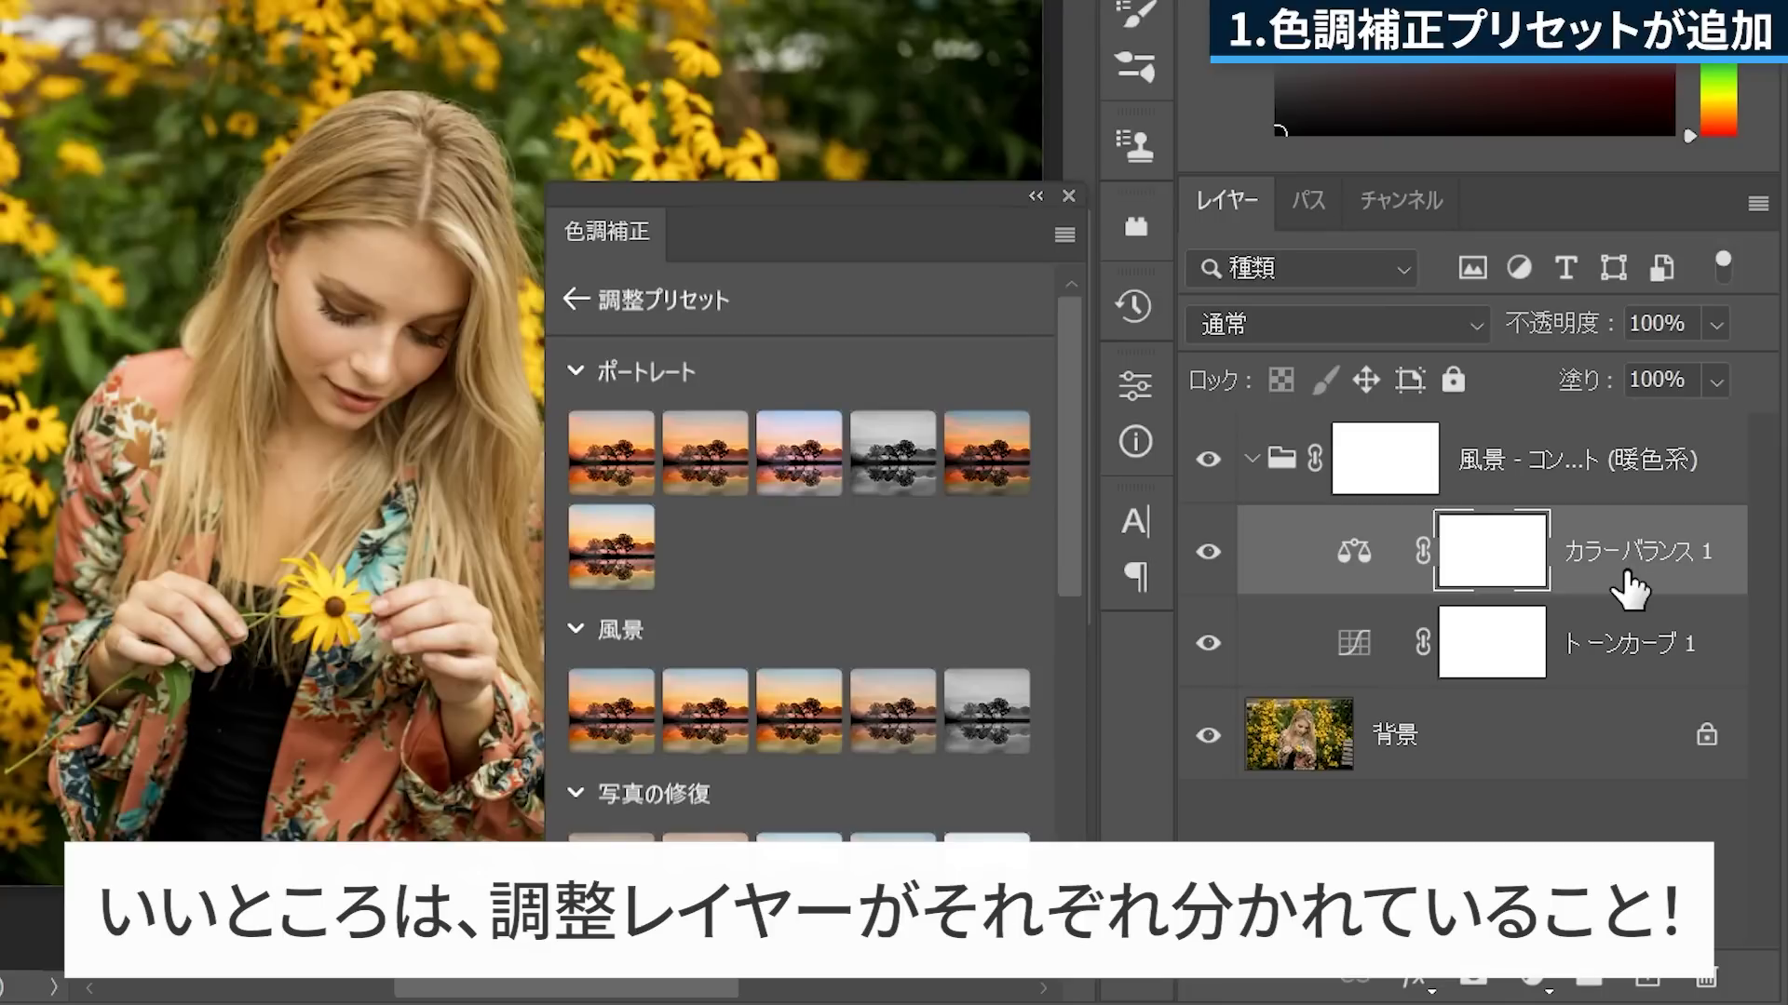
left_click(1631, 644)
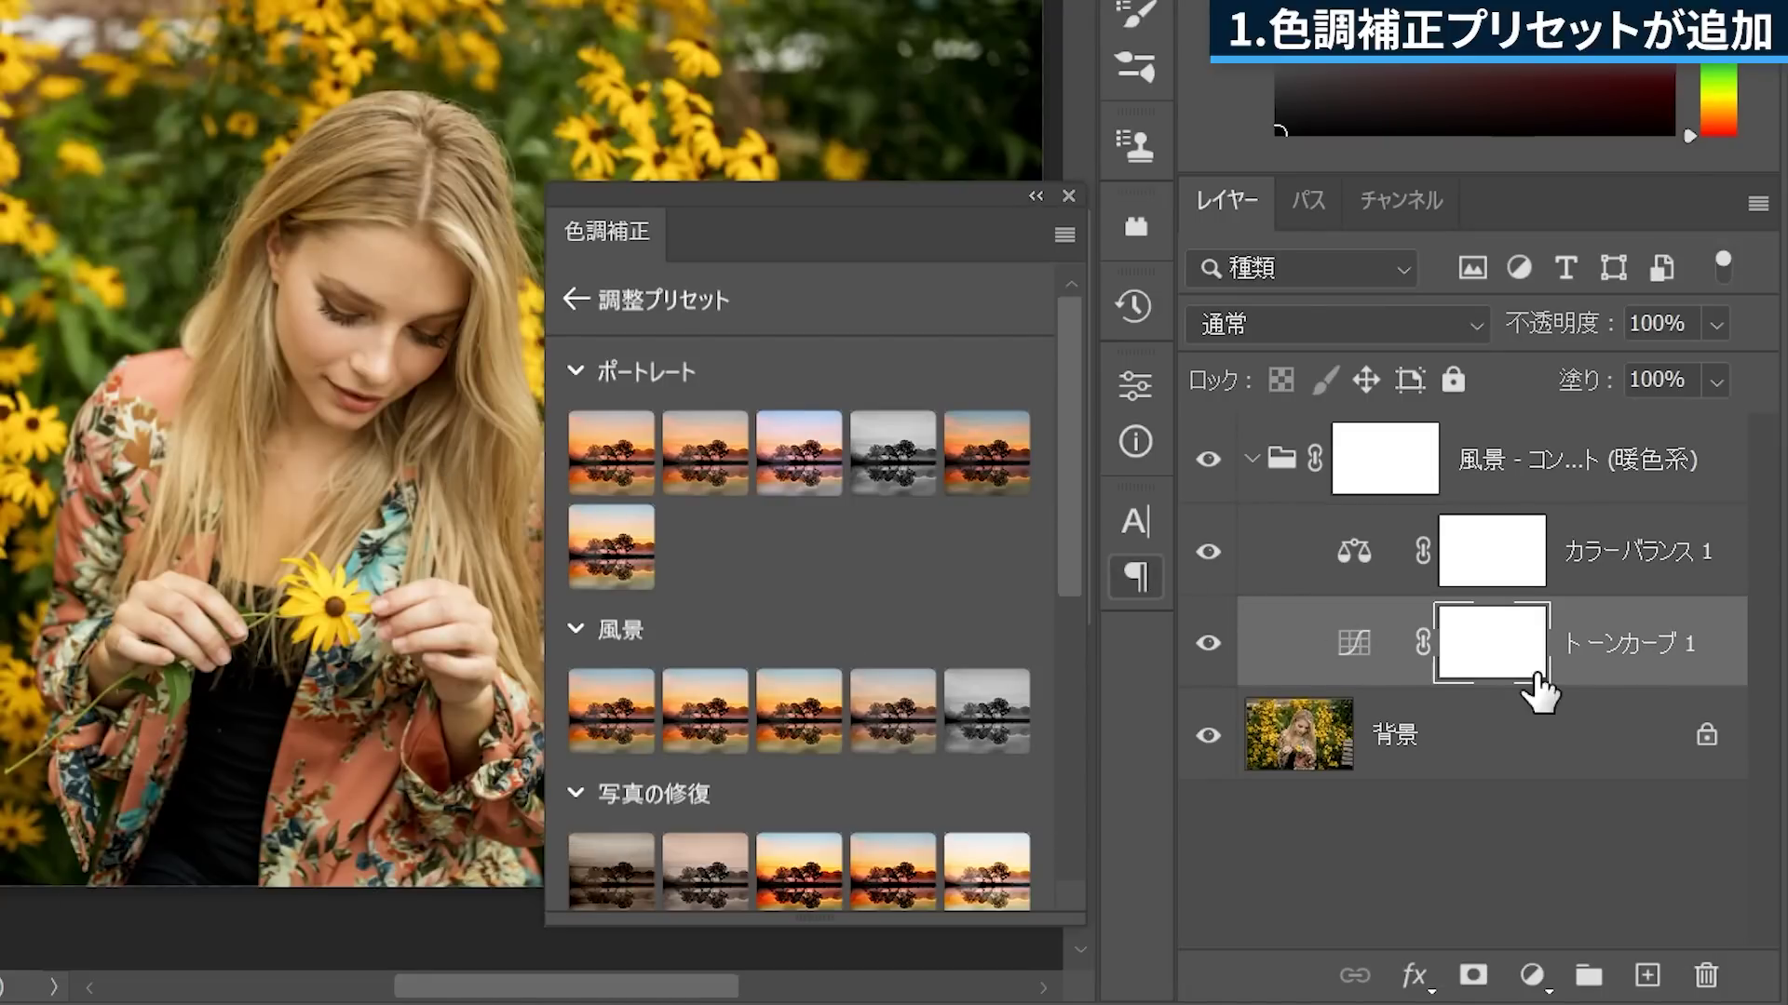
double_click(1355, 666)
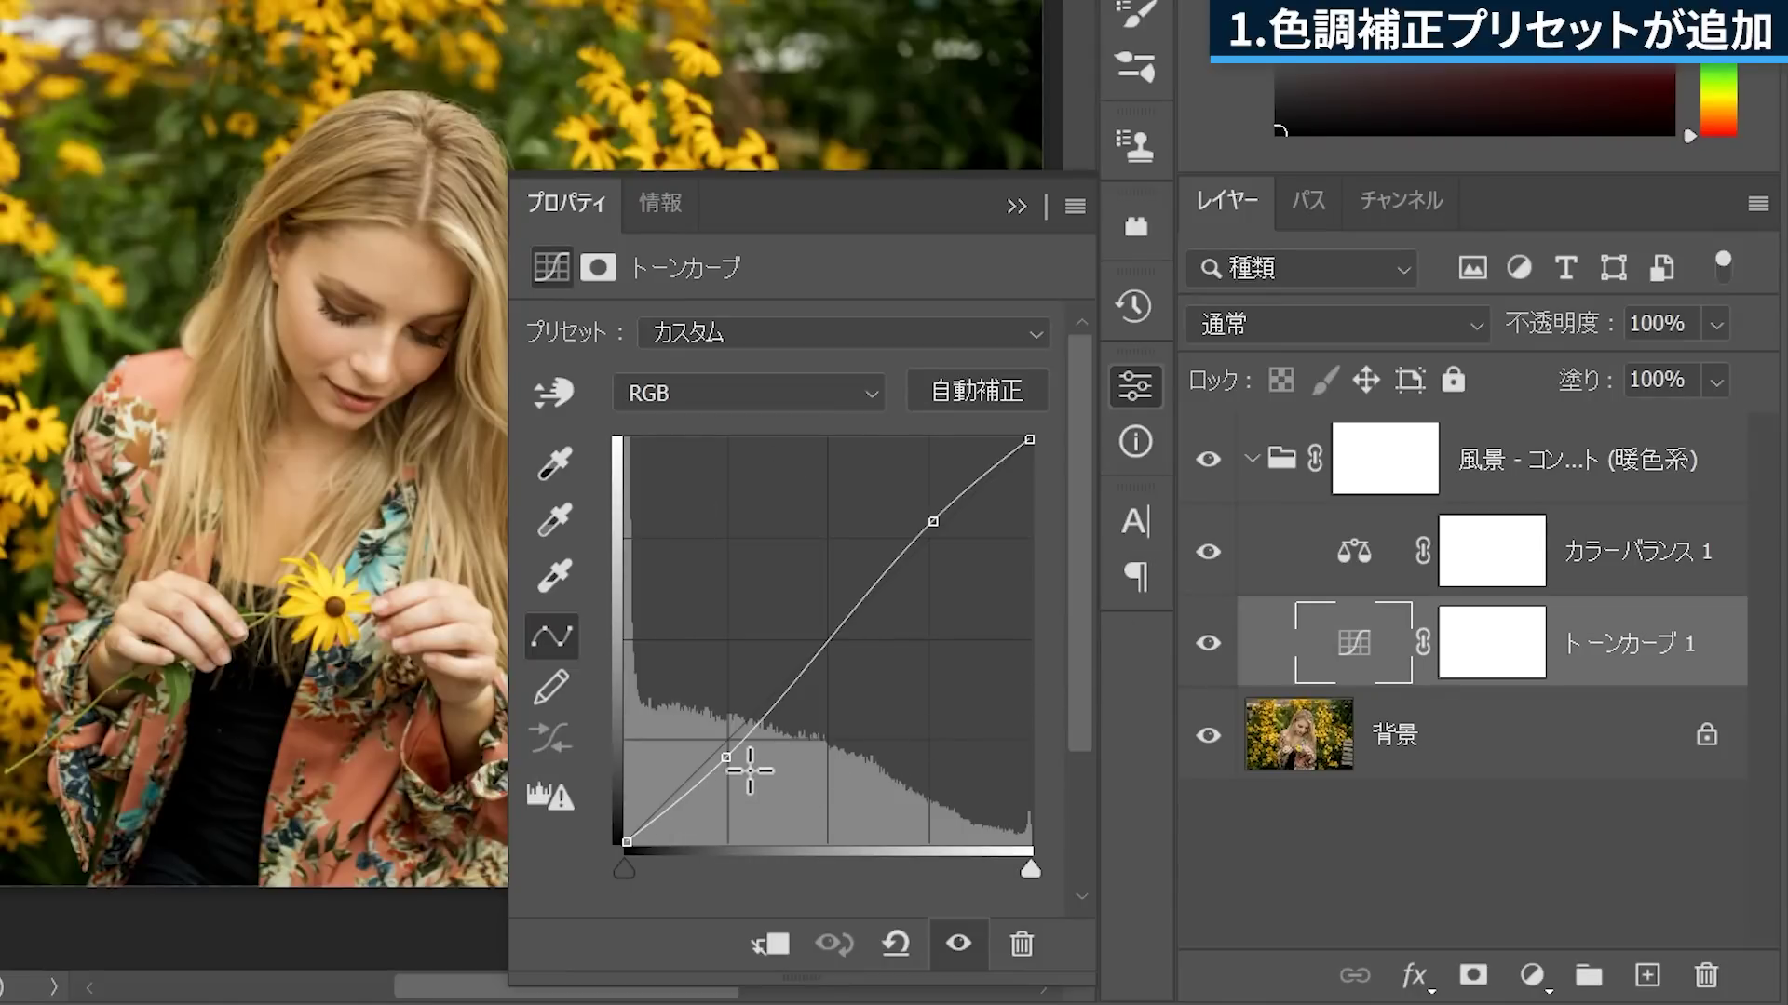
Bend the Curves 1 curve down to darken the image and set its opacity to 63%.
left_click_drag(718, 756, 732, 767)
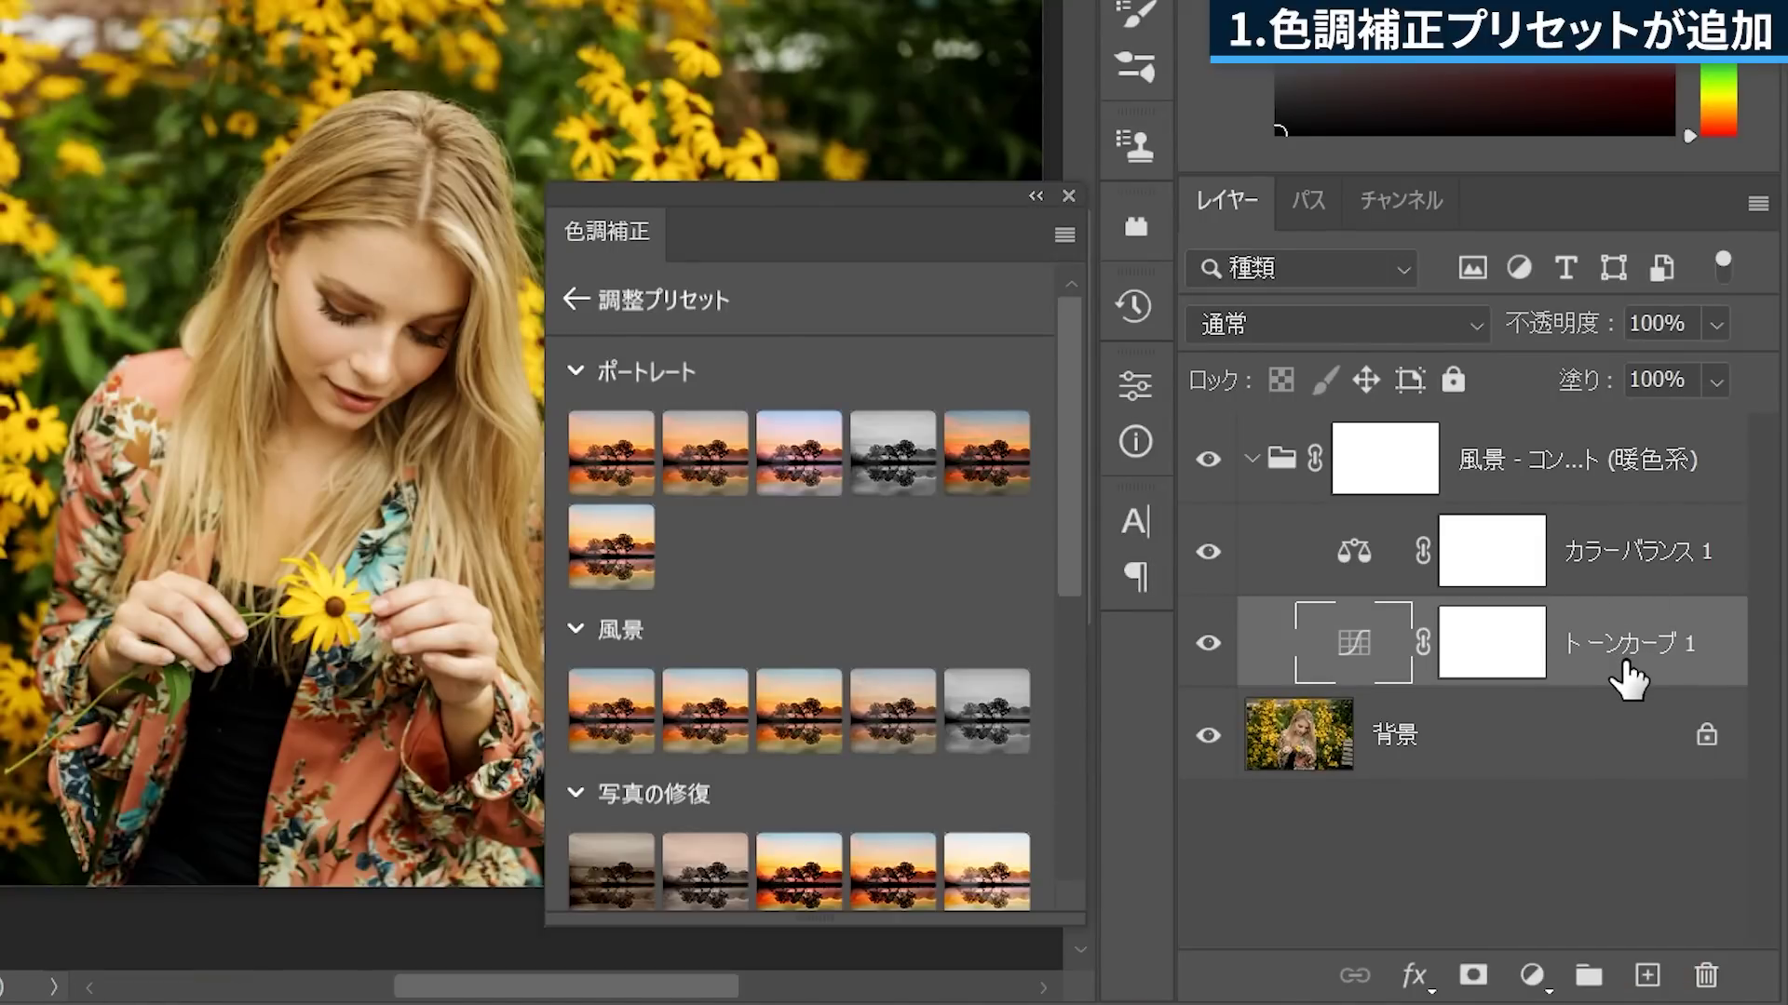
left_click(1716, 324)
left_click_drag(1739, 376, 1738, 373)
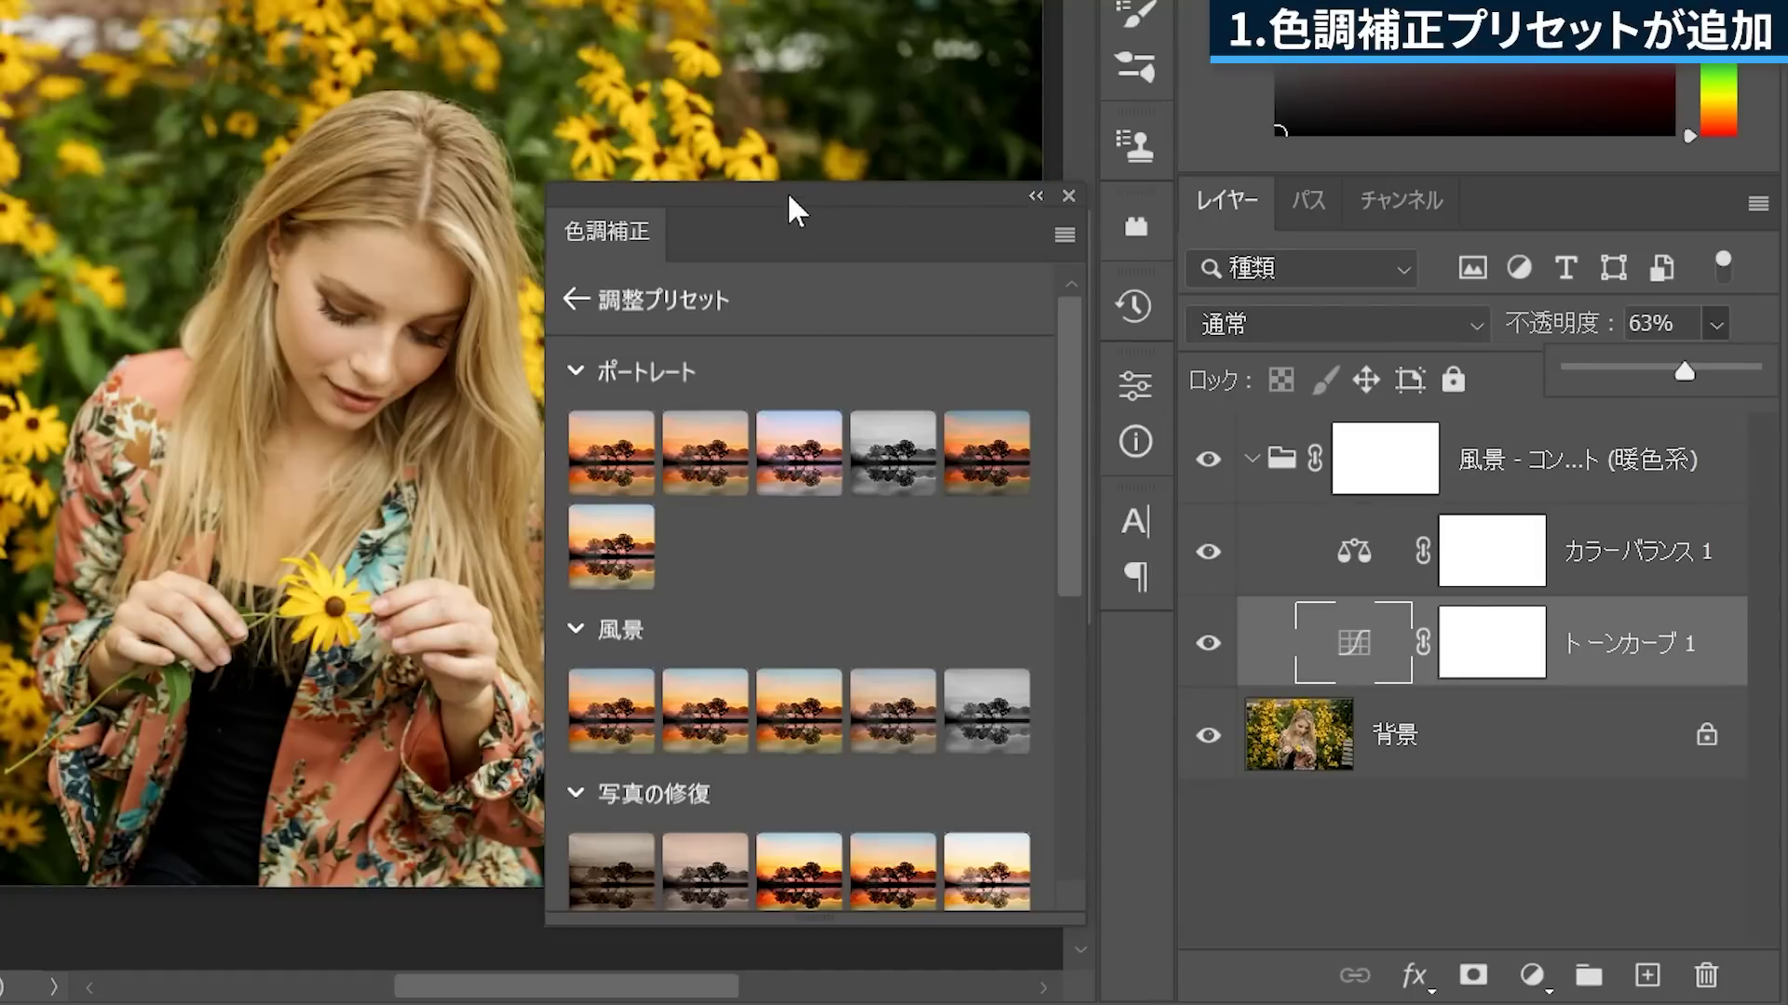
left_click_drag(805, 193, 1131, 689)
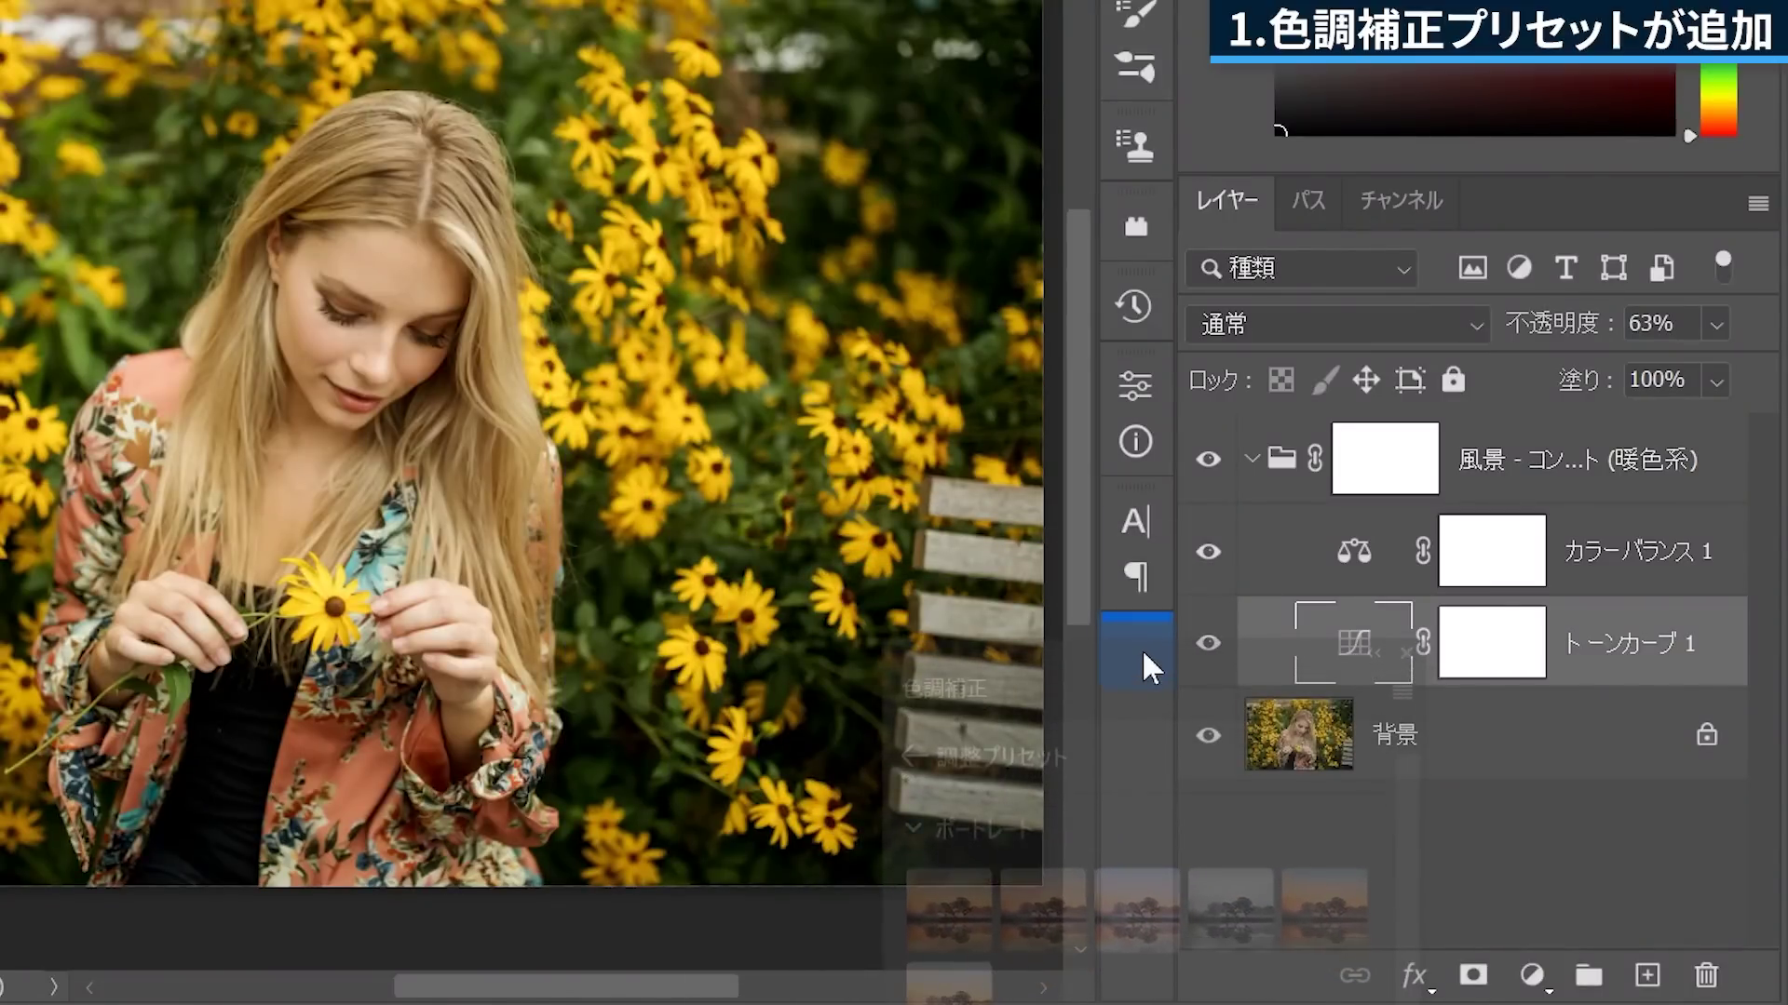
Dock the Adjustments panel and toggle the preset group's visibility for a before/after comparison.
left_click_drag(1143, 653, 1143, 651)
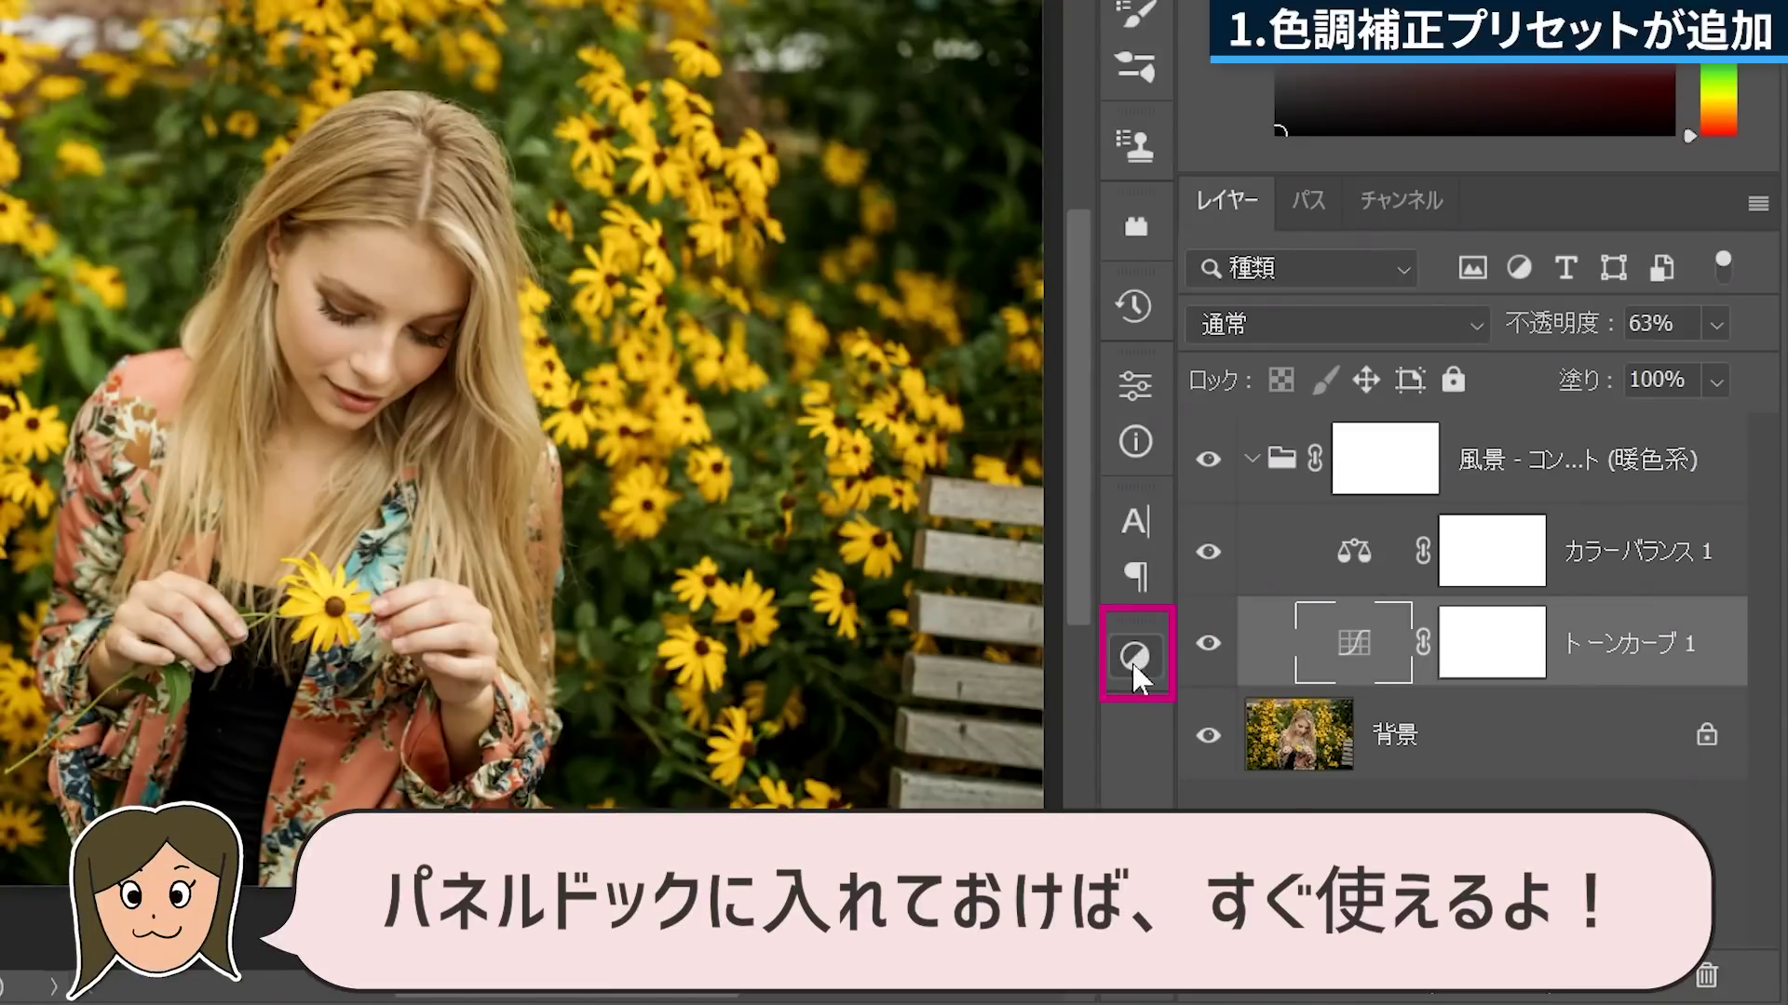
left_click(1131, 661)
left_click(1128, 647)
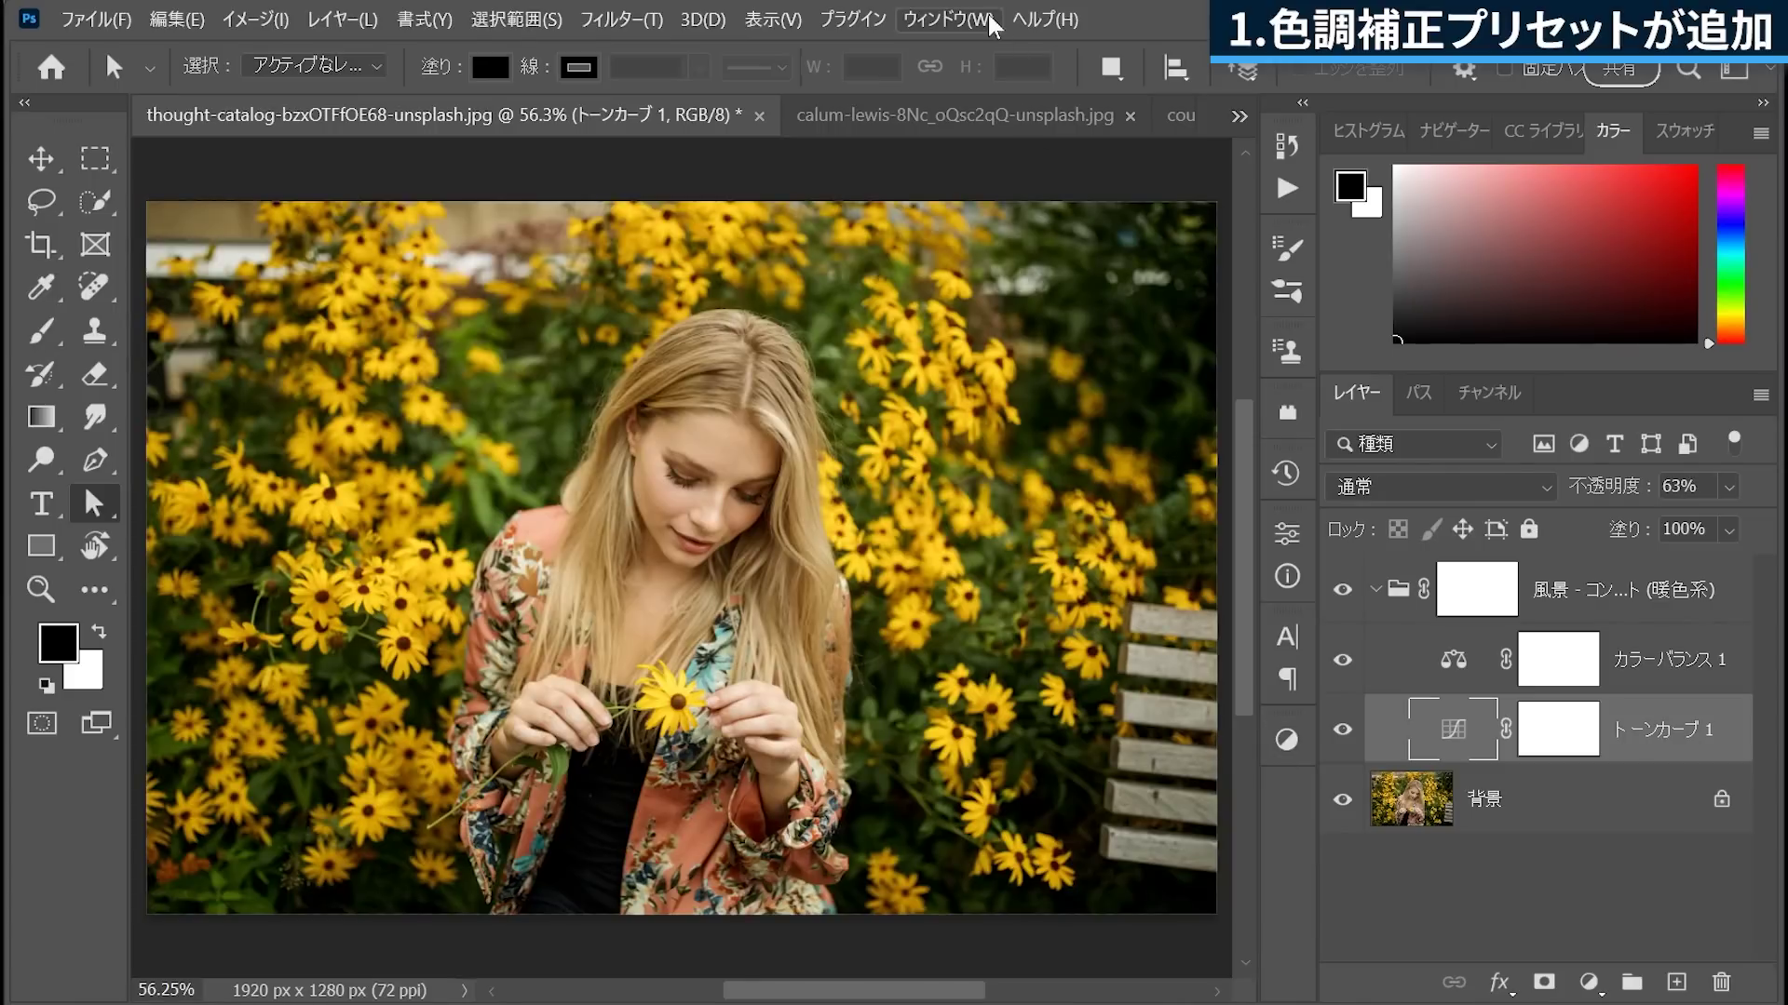
left_click(986, 20)
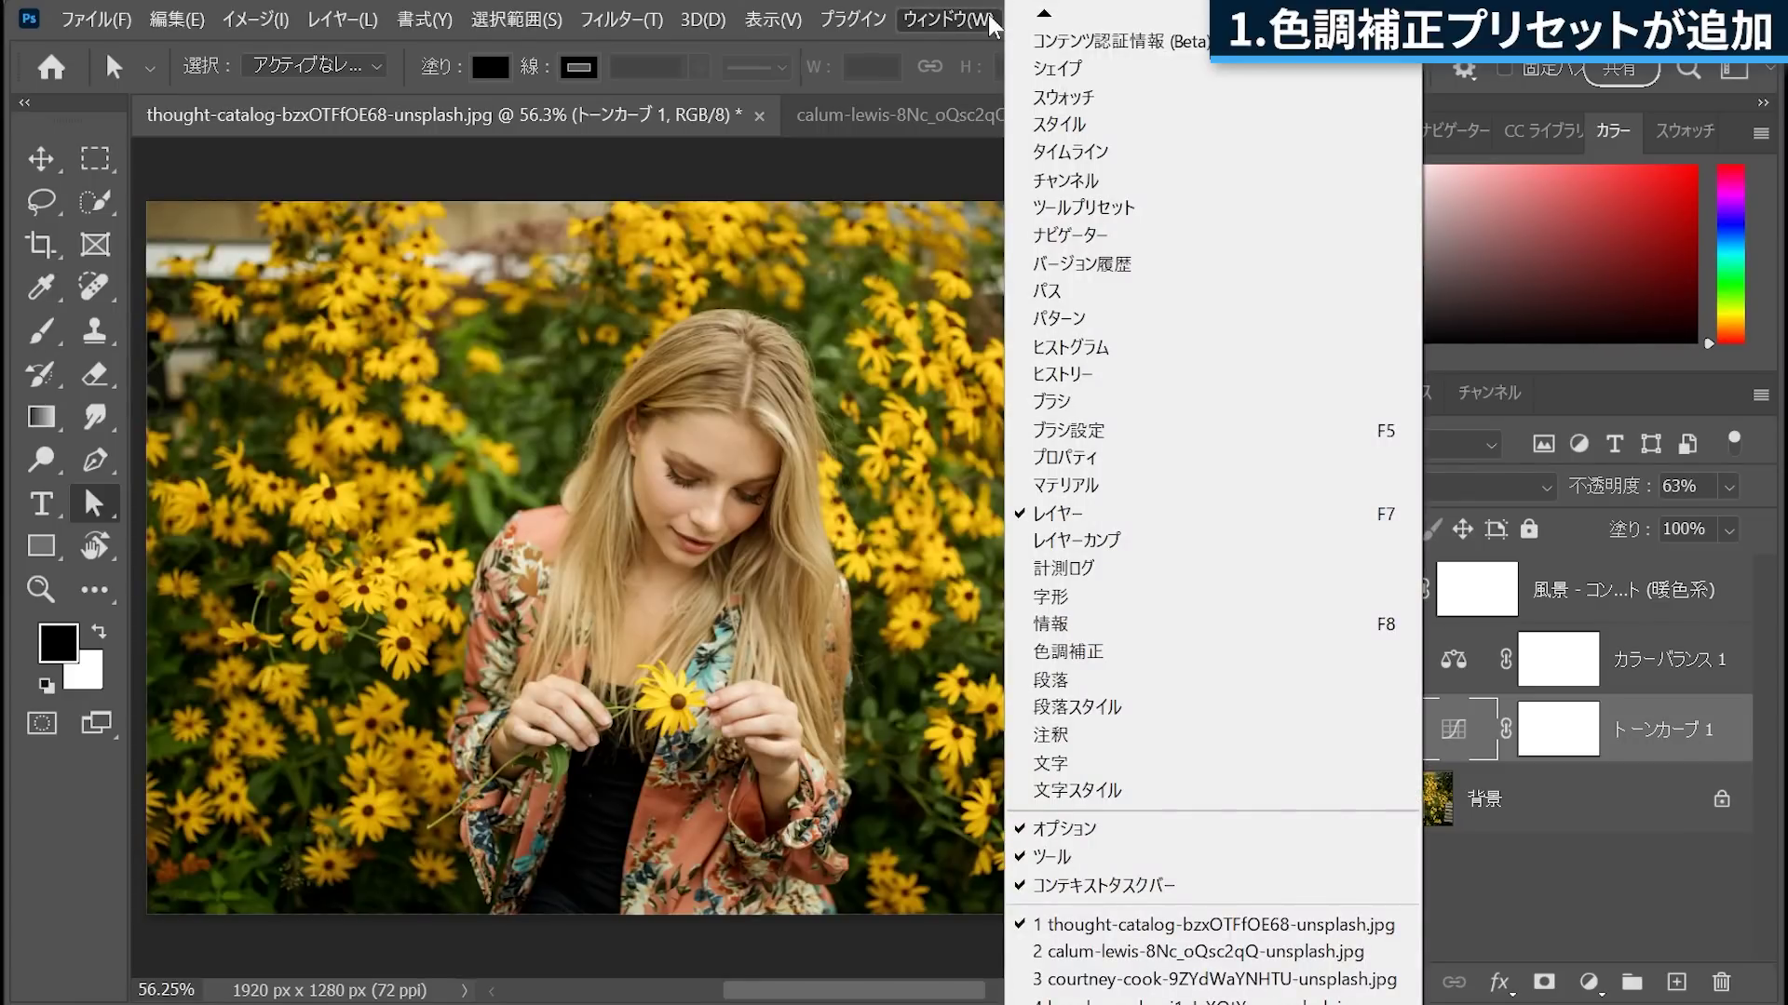
left_click(990, 19)
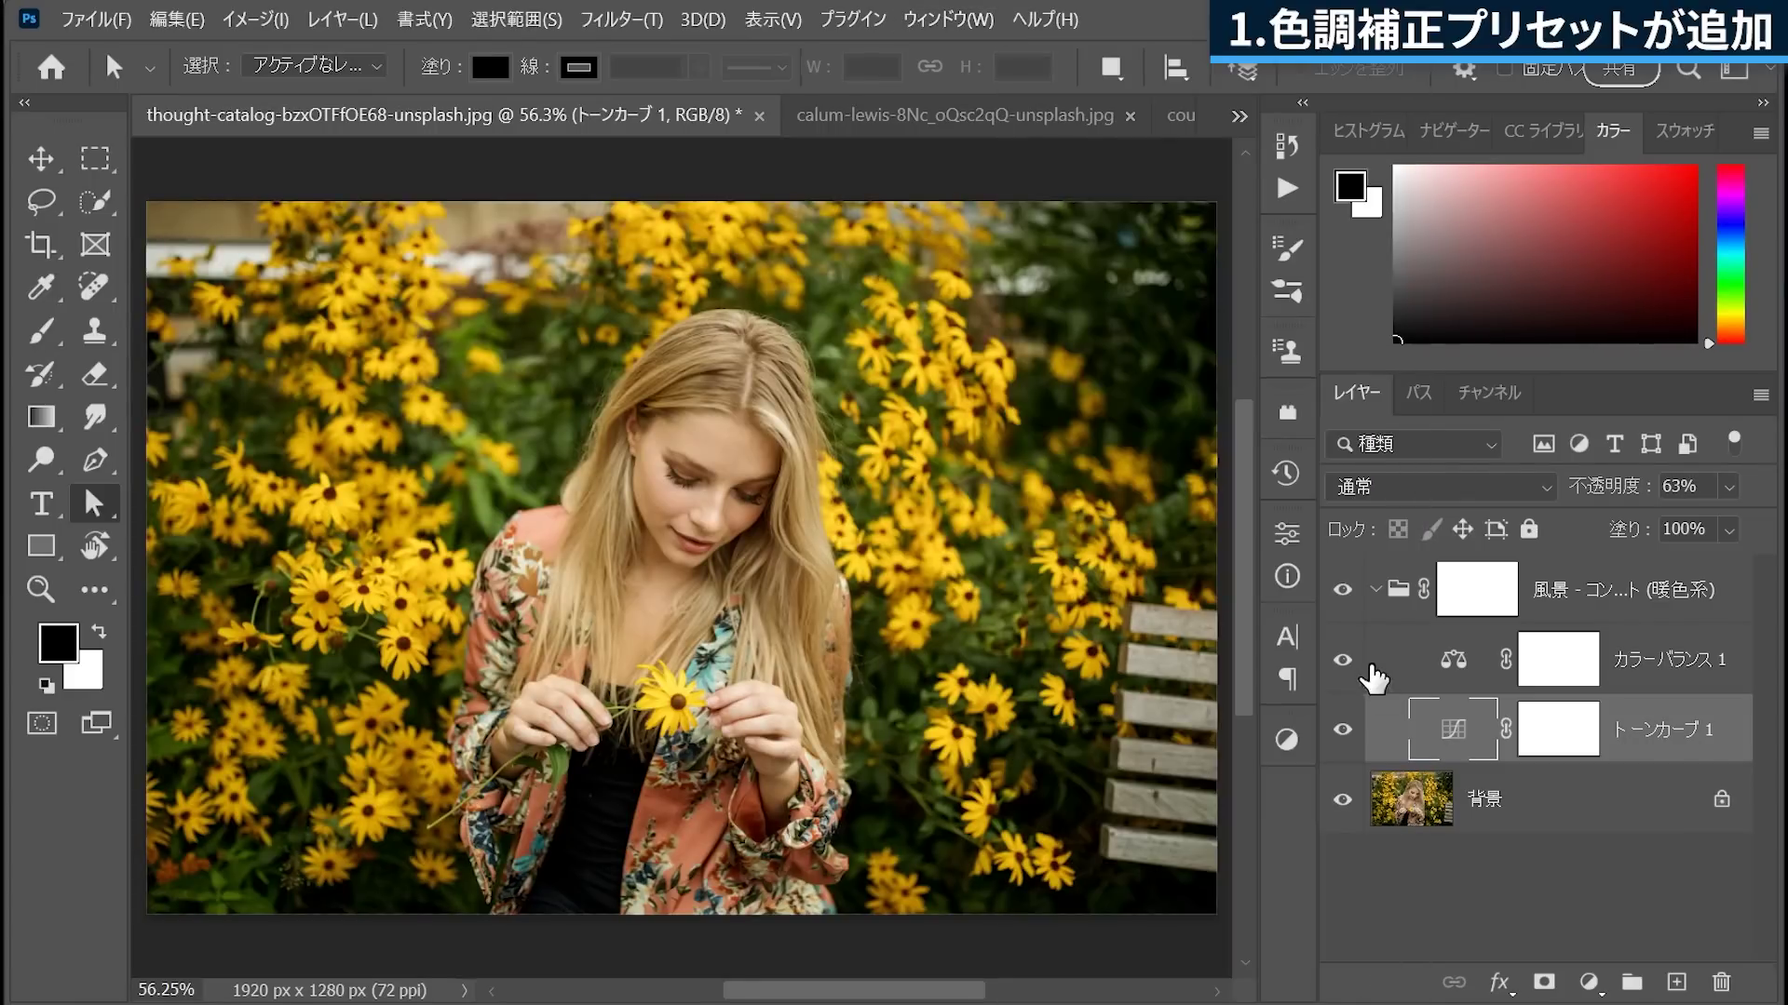
left_click(1341, 802, "alt")
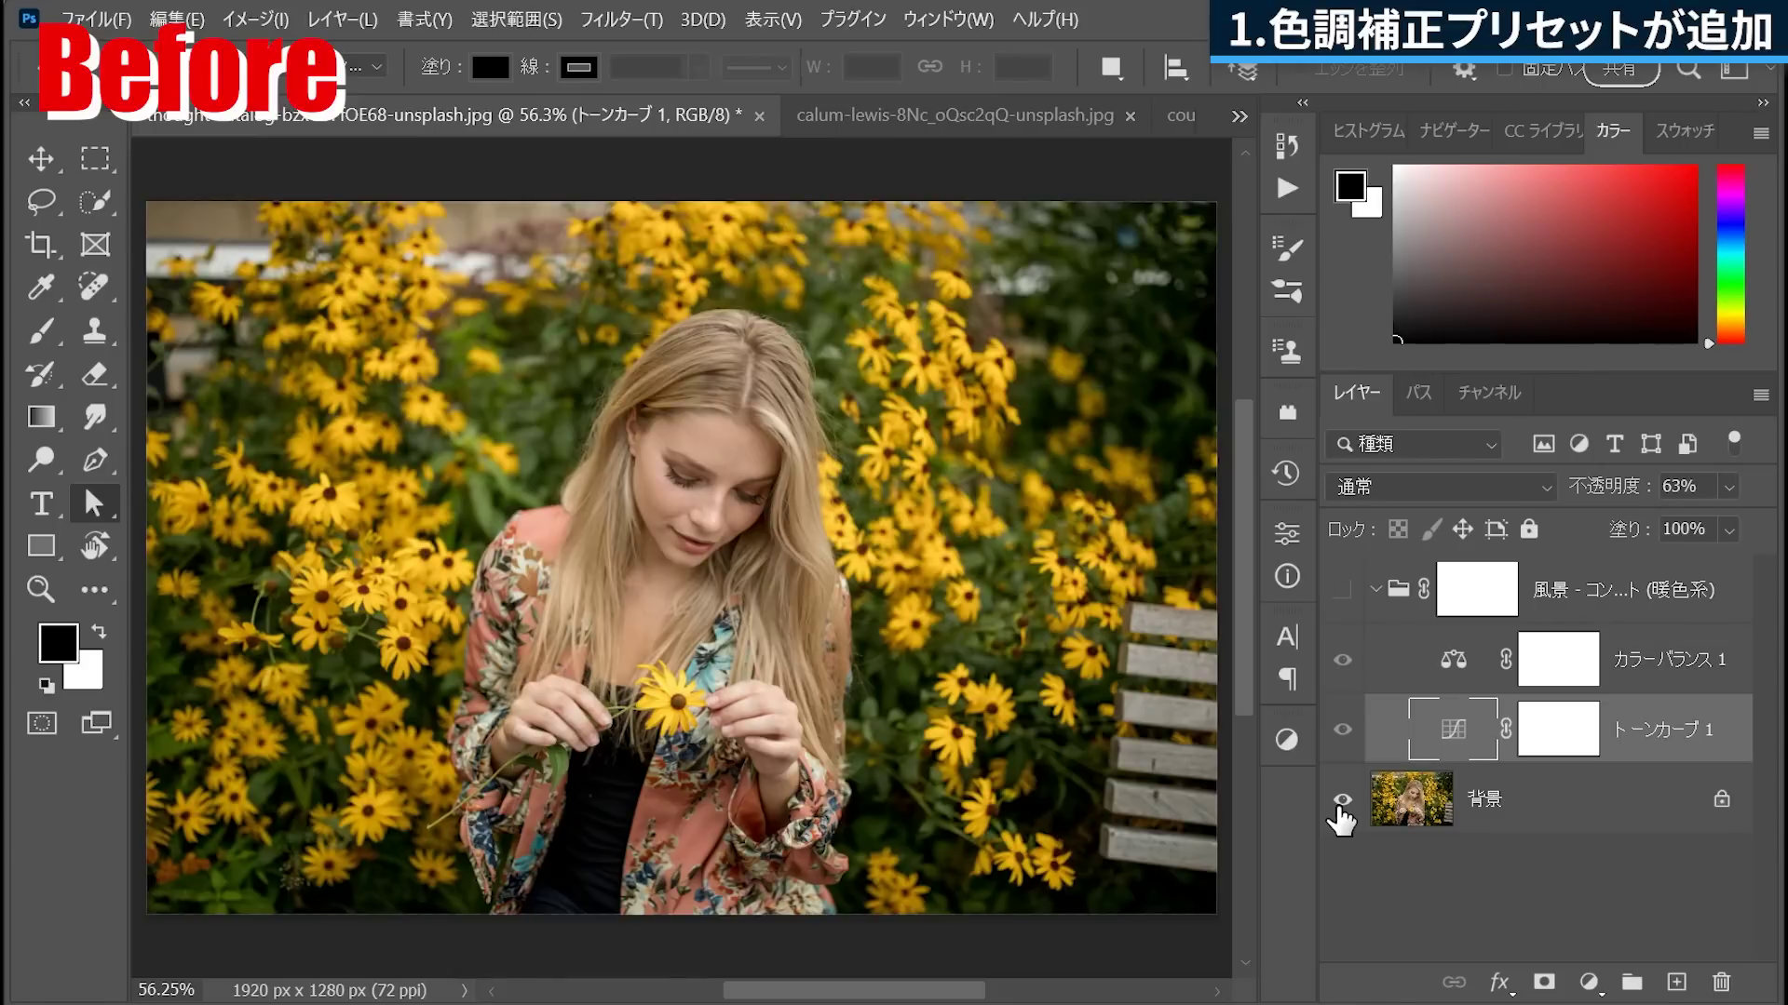
left_click(1341, 803, "alt")
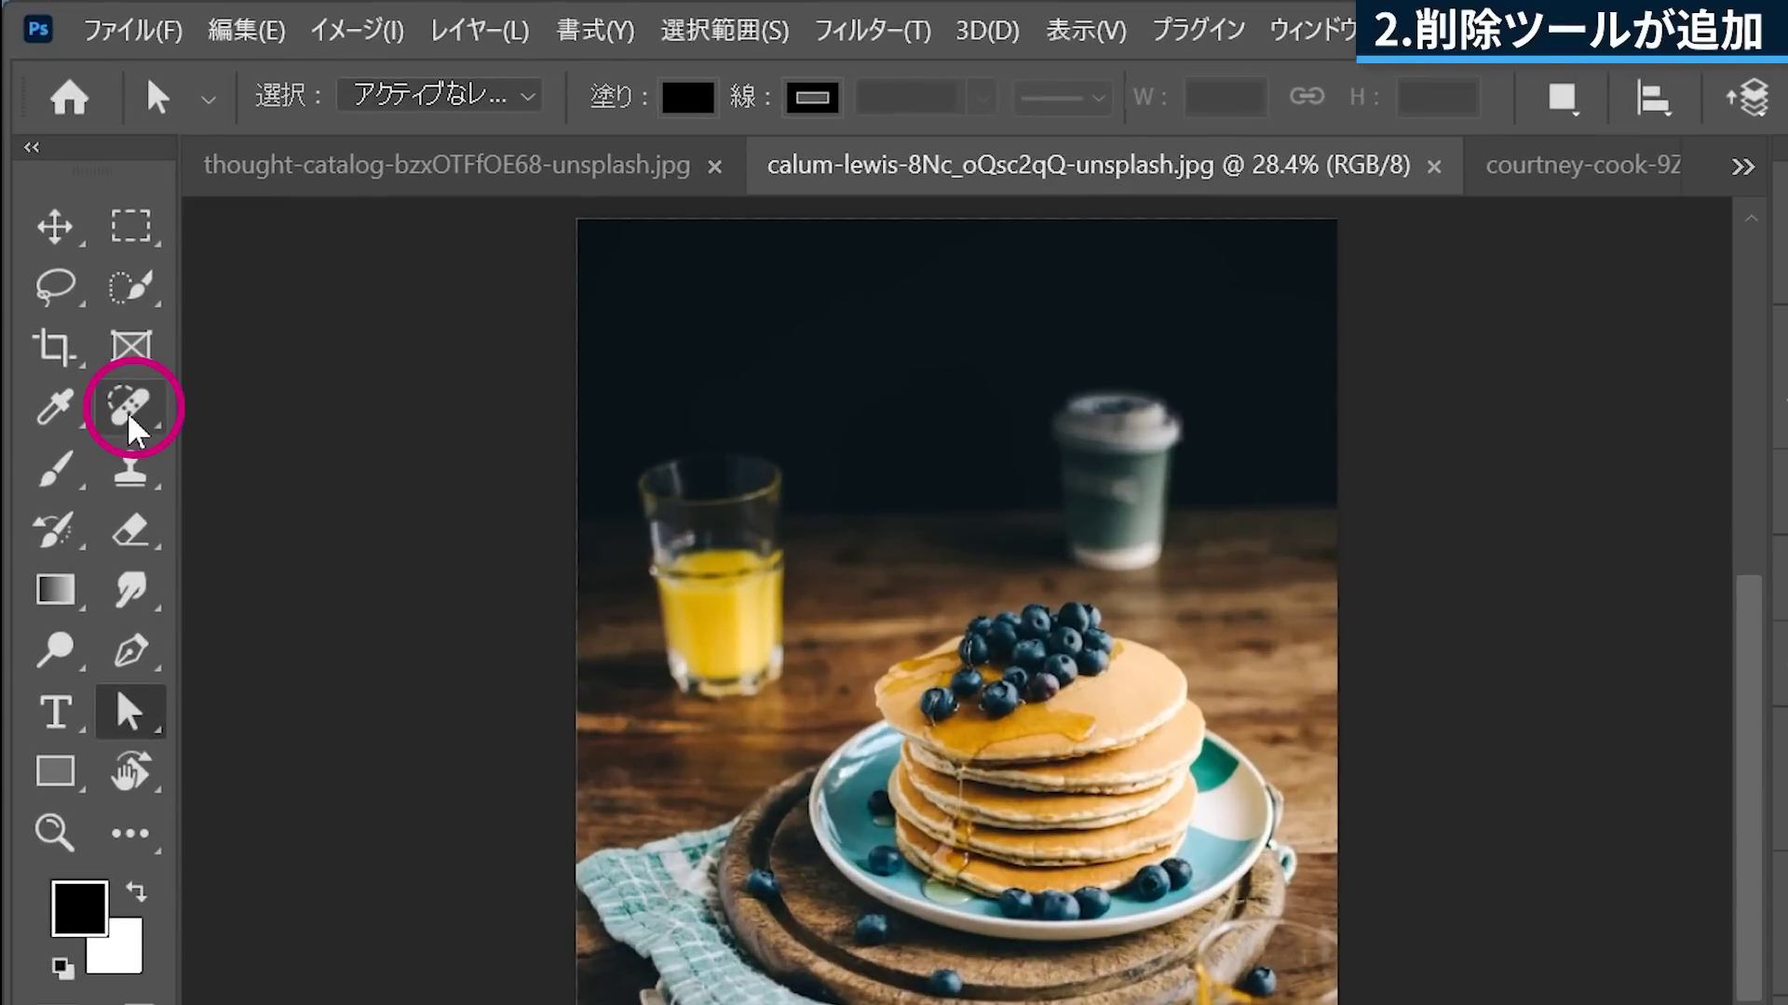
Convert the pancake photo's Background layer into the smart object レイヤー 0.
left_click(93, 293)
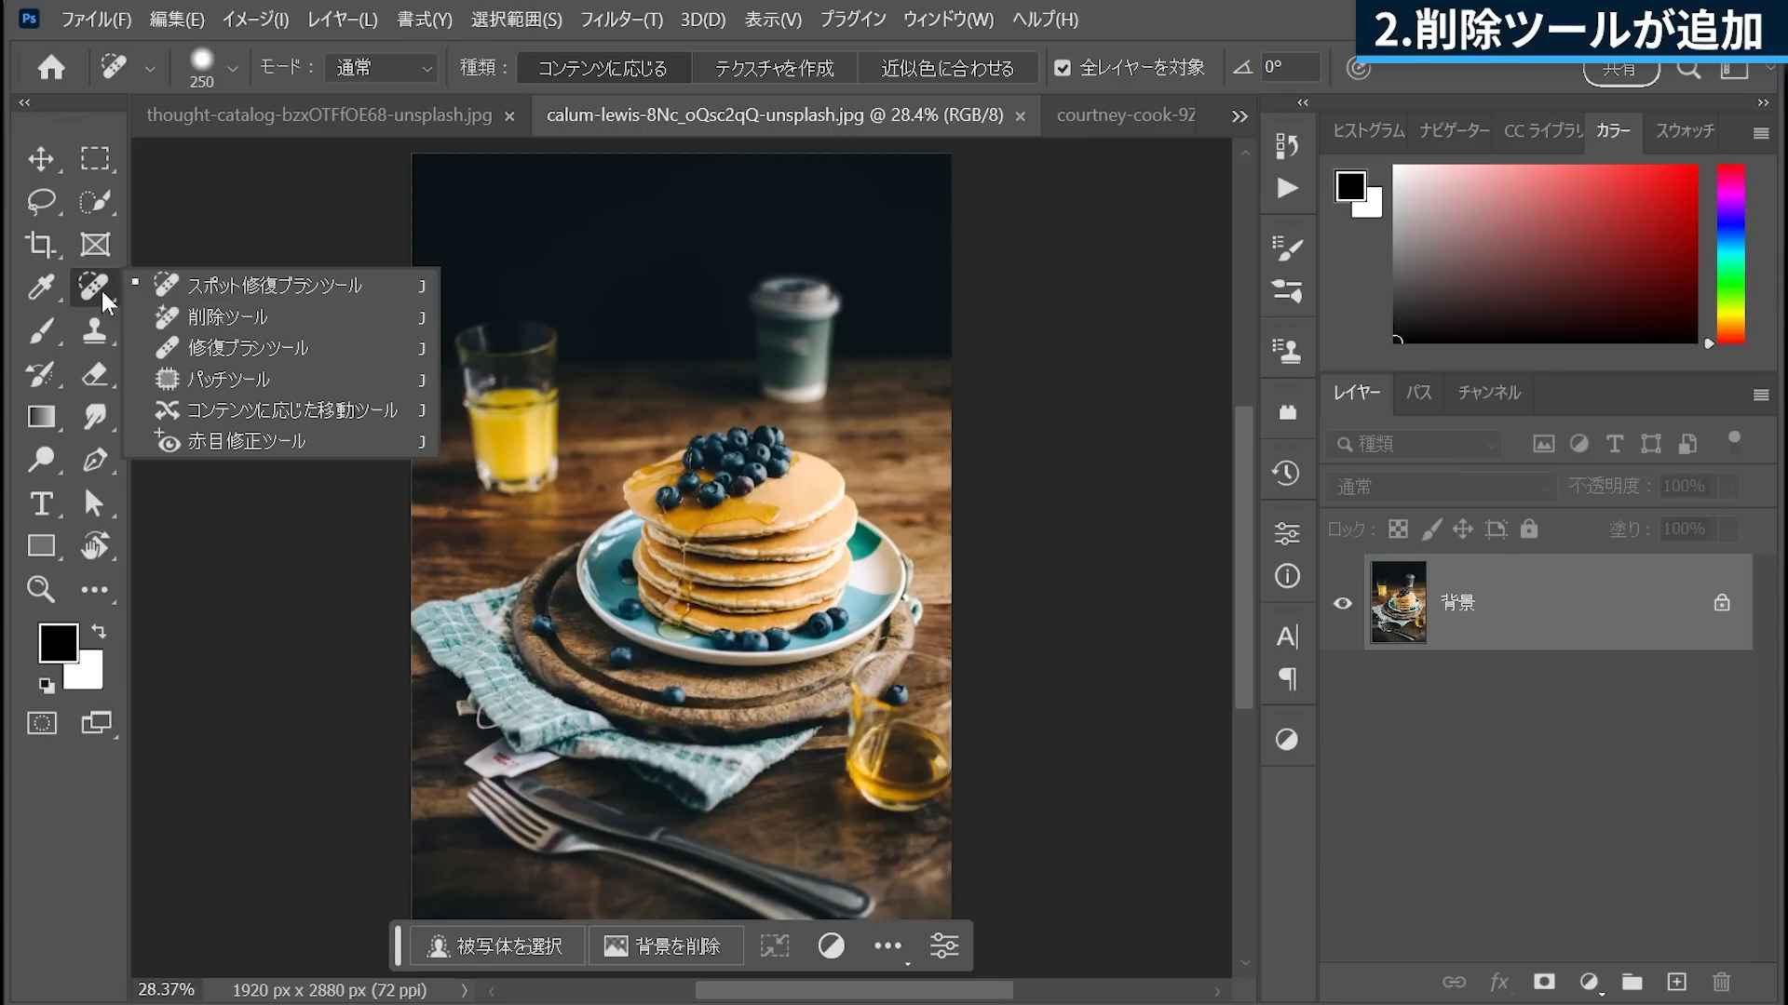
left_click(100, 288)
right_click(1599, 626)
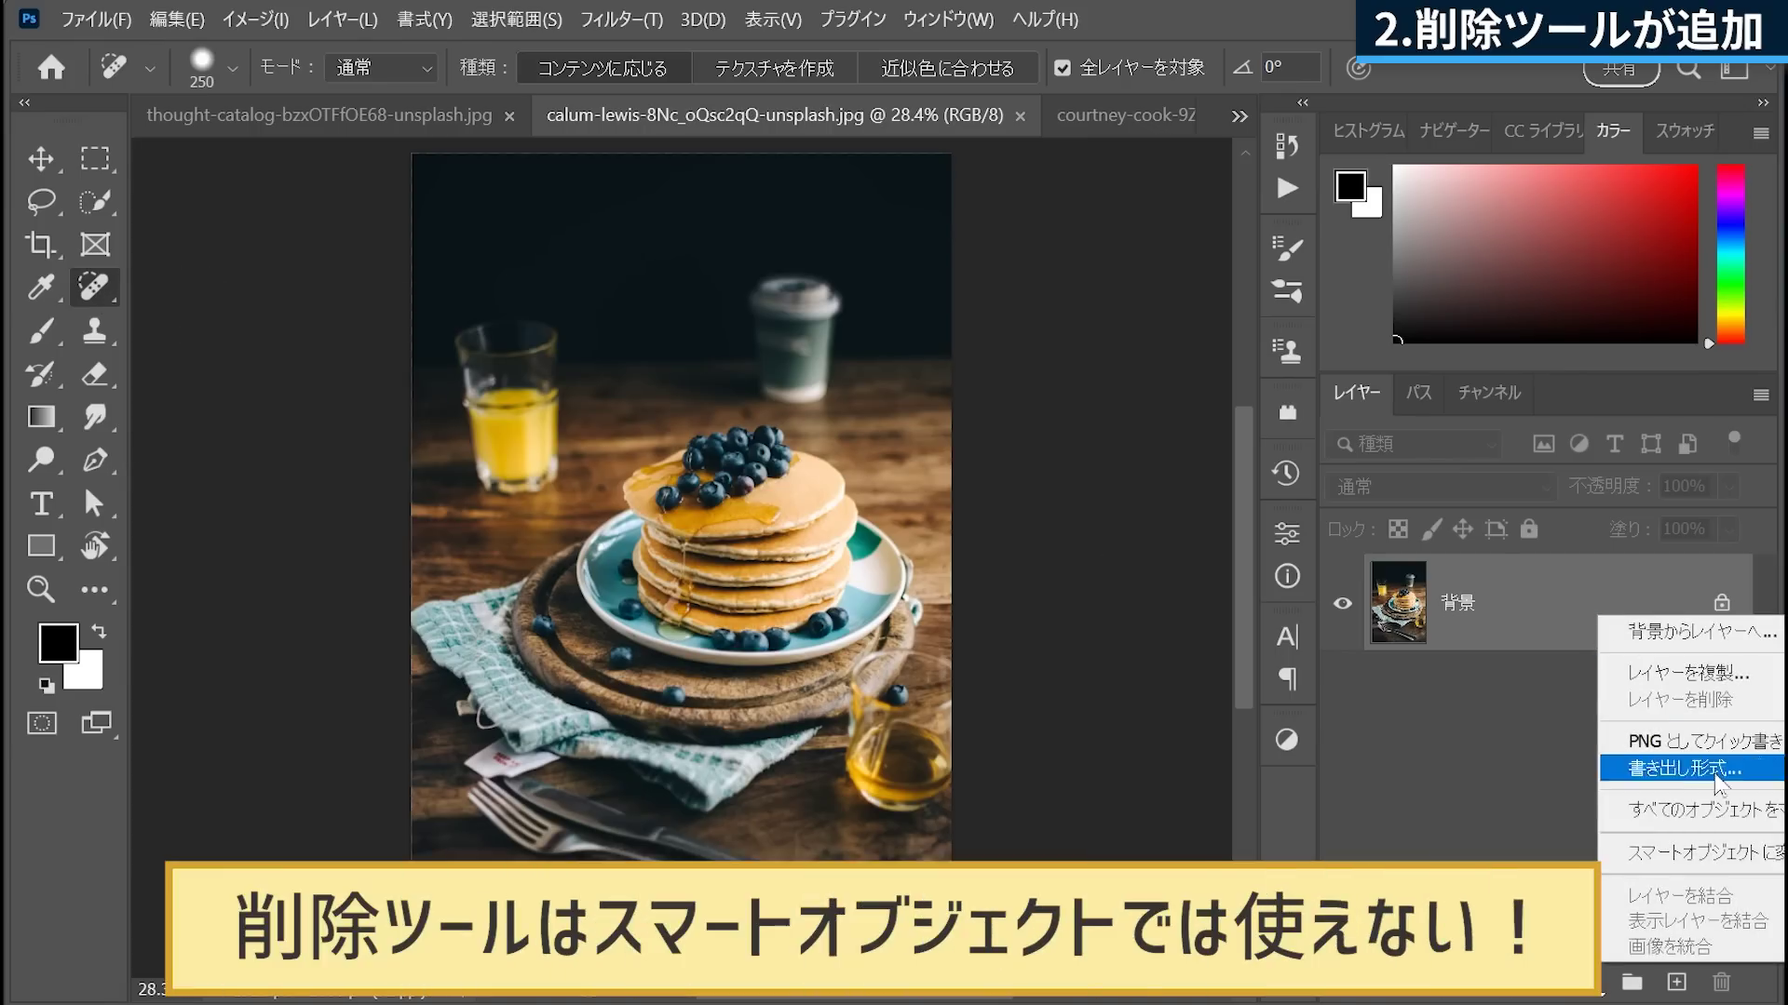
left_click(1657, 850)
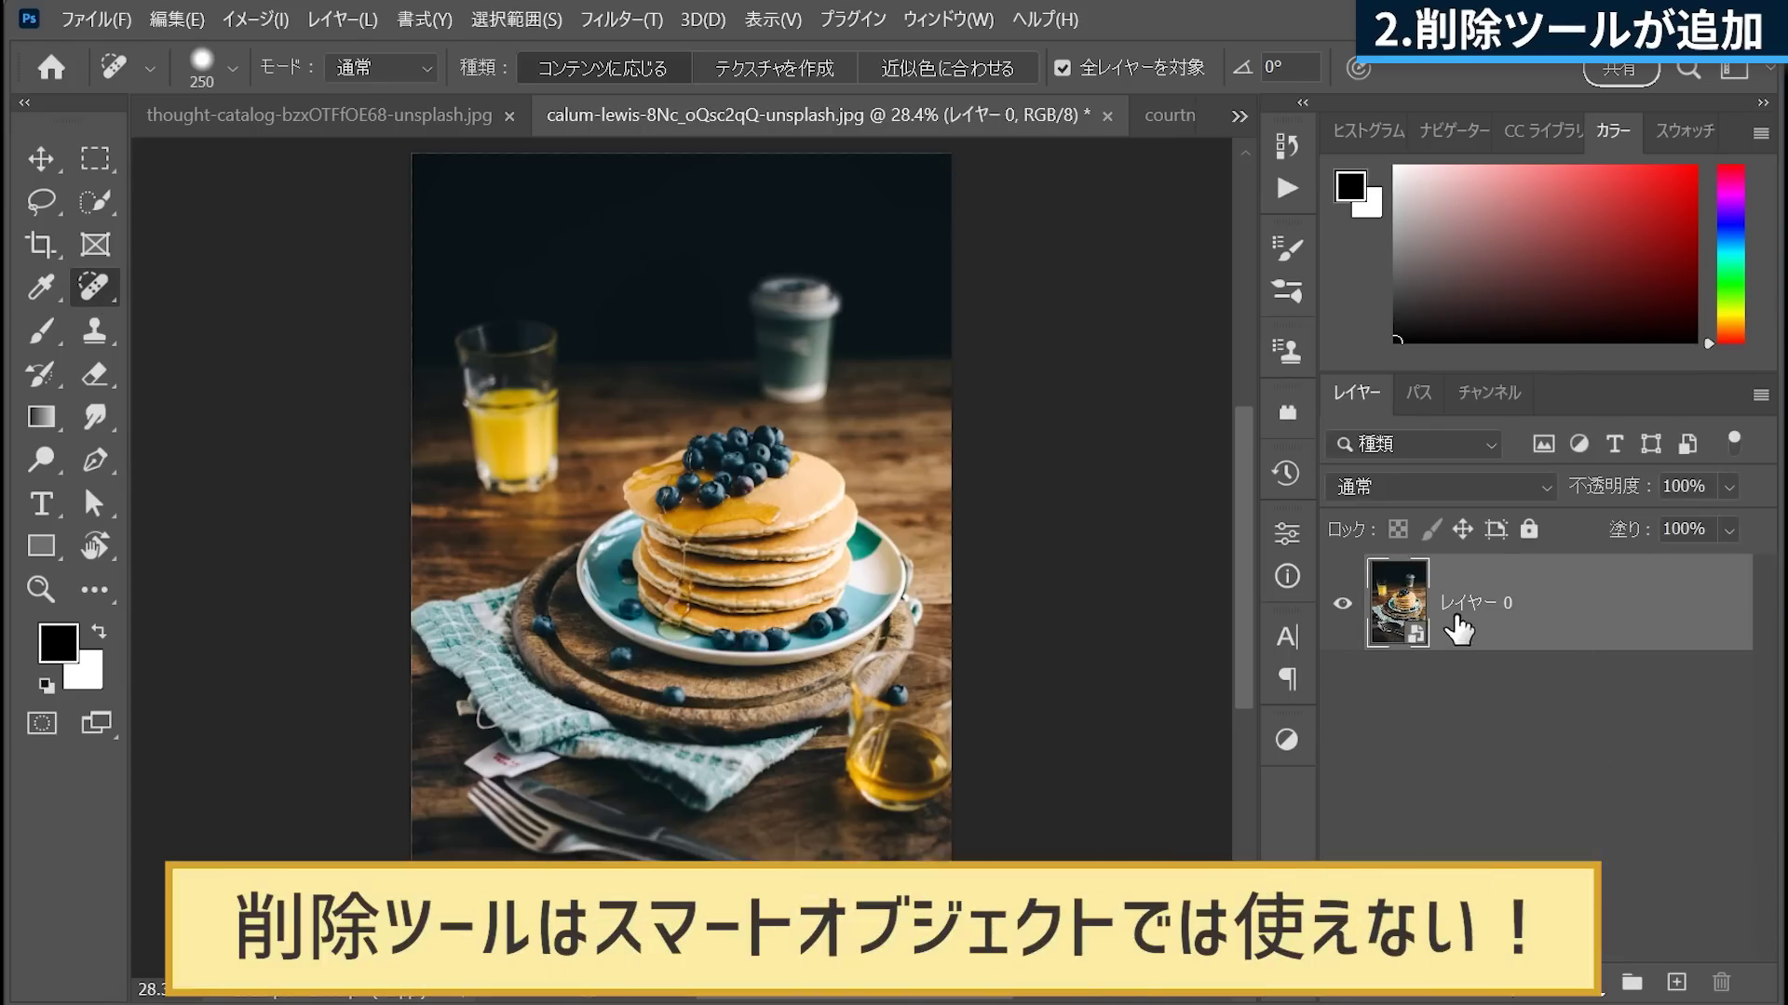
Select the Remove Tool from the healing-brush tool group.
right_click(94, 288)
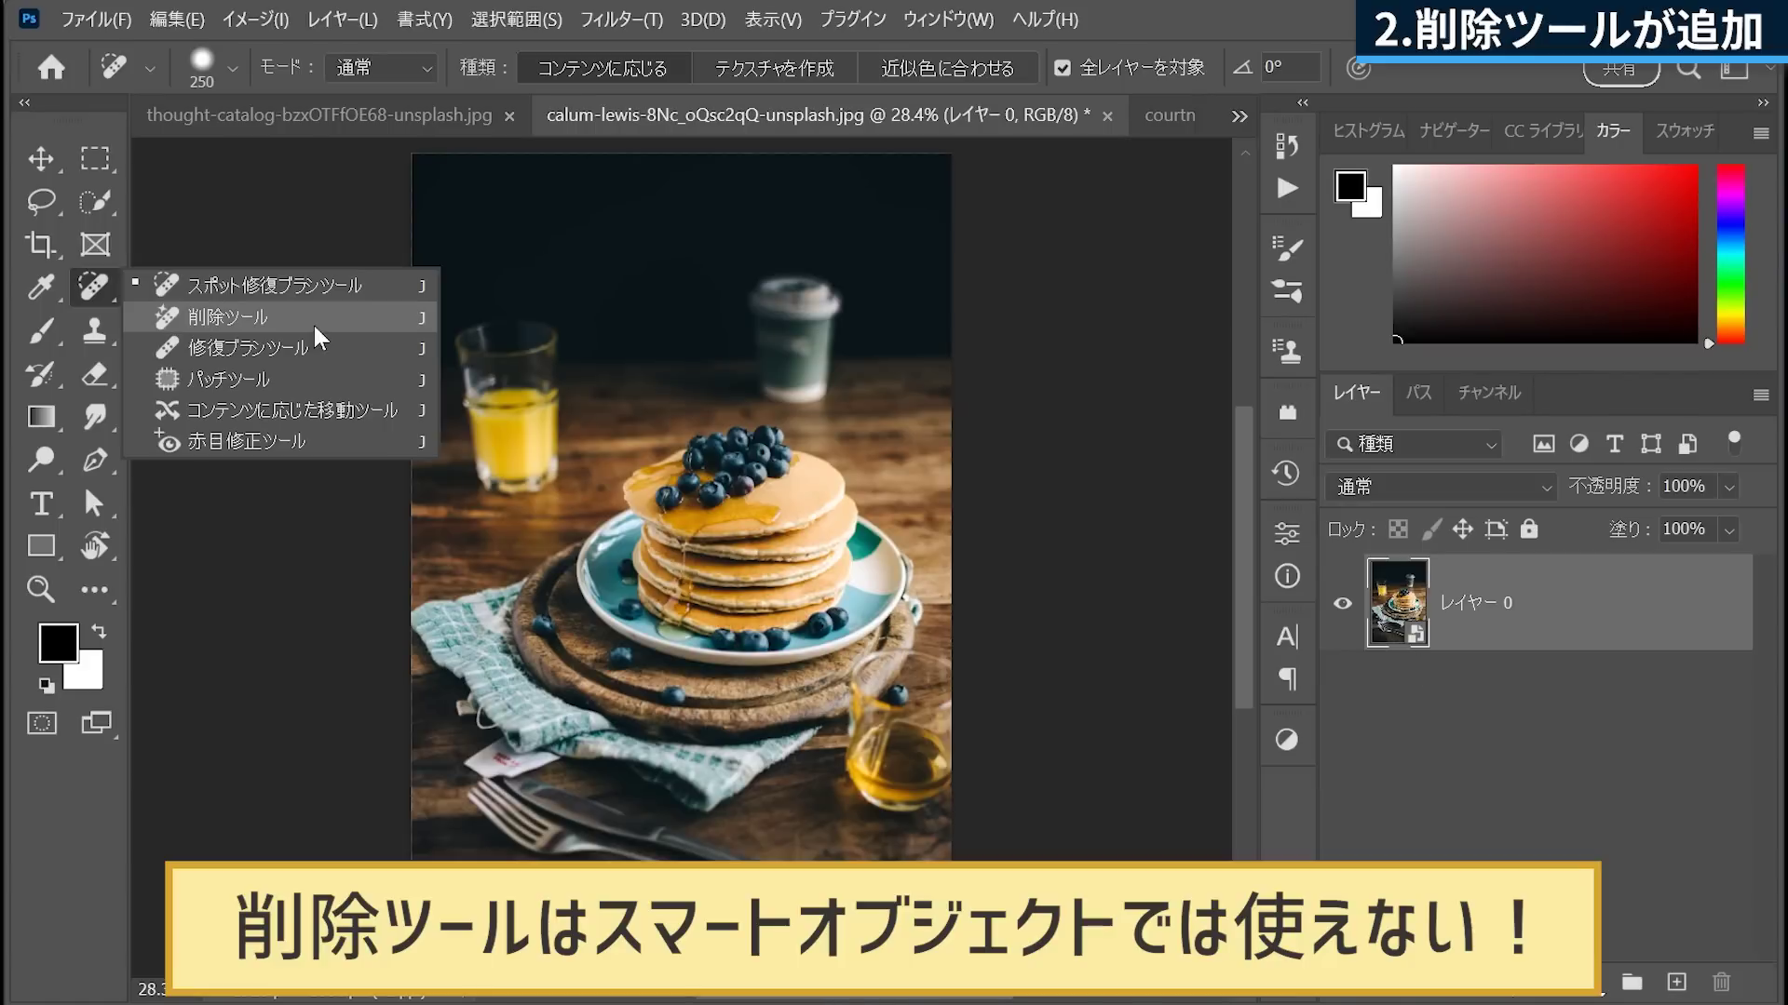
left_click(315, 325)
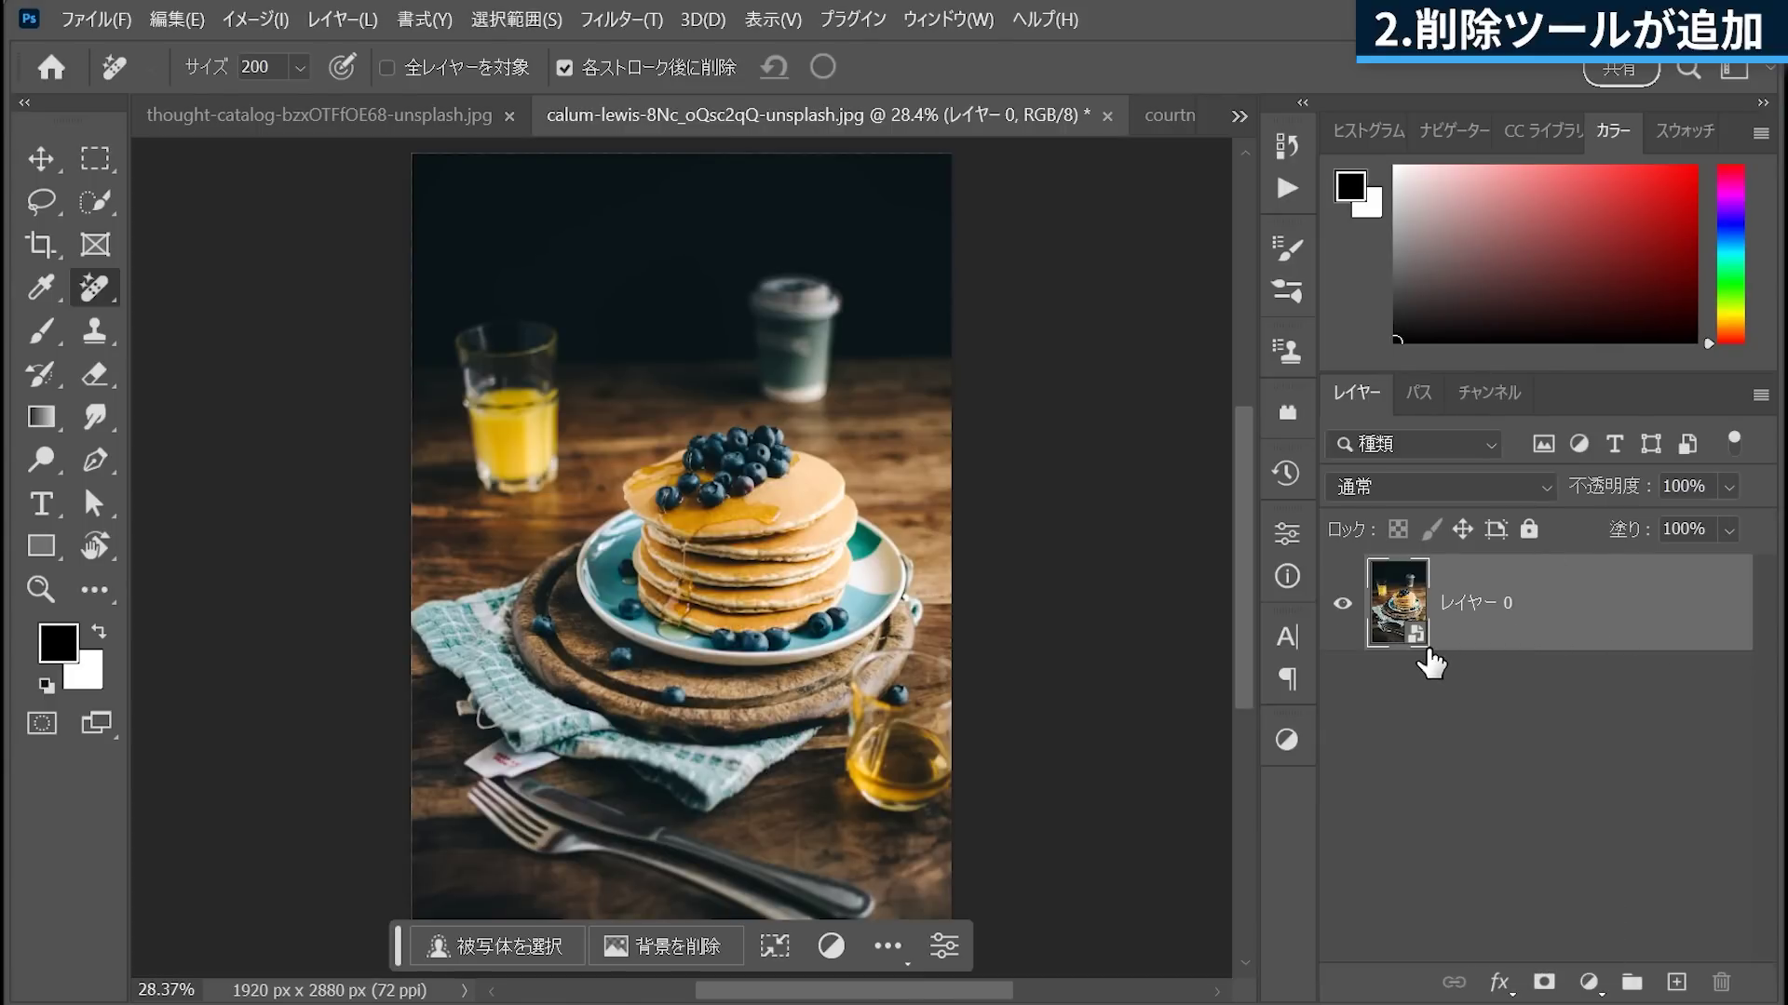
right_click(1547, 615)
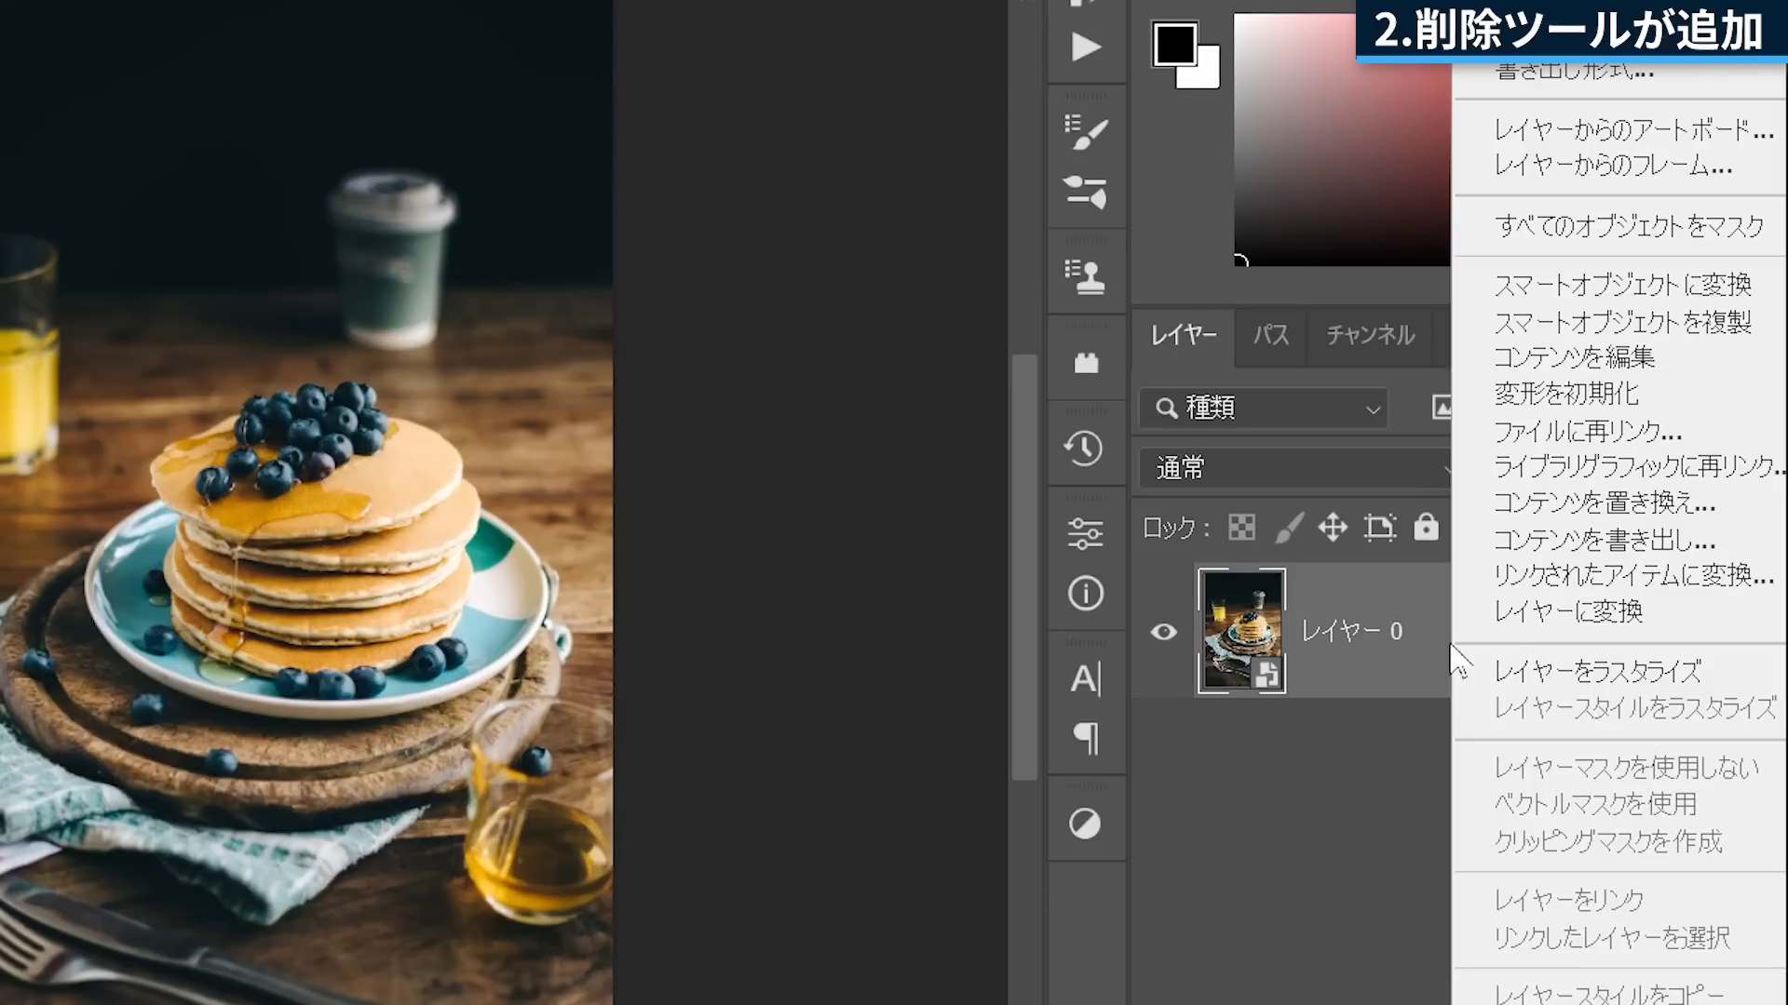
Rasterize レイヤー 0 with the Rasterize Layer command.
left_click(1758, 680)
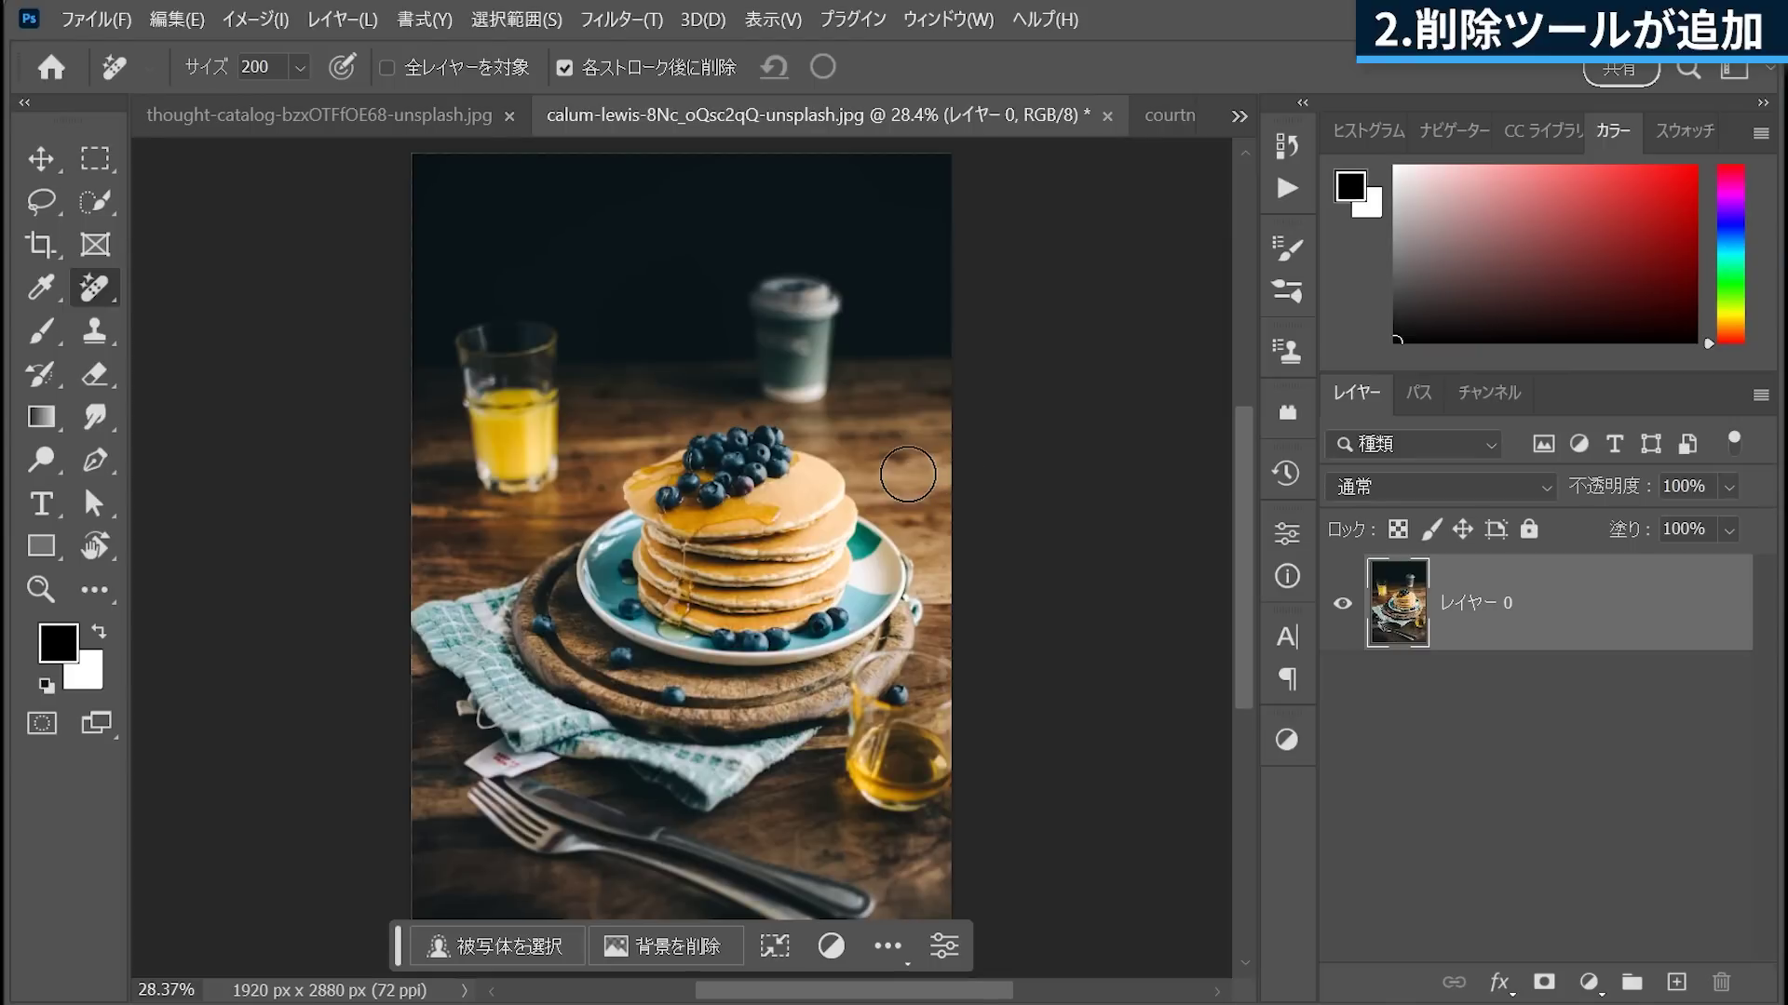
Paint out the coffee cup and the orange juice glass with the Remove Tool.
mouse_move(818, 376)
left_mouse_down()
mouse_move(768, 319)
mouse_move(813, 306)
mouse_move(804, 364)
left_mouse_up()
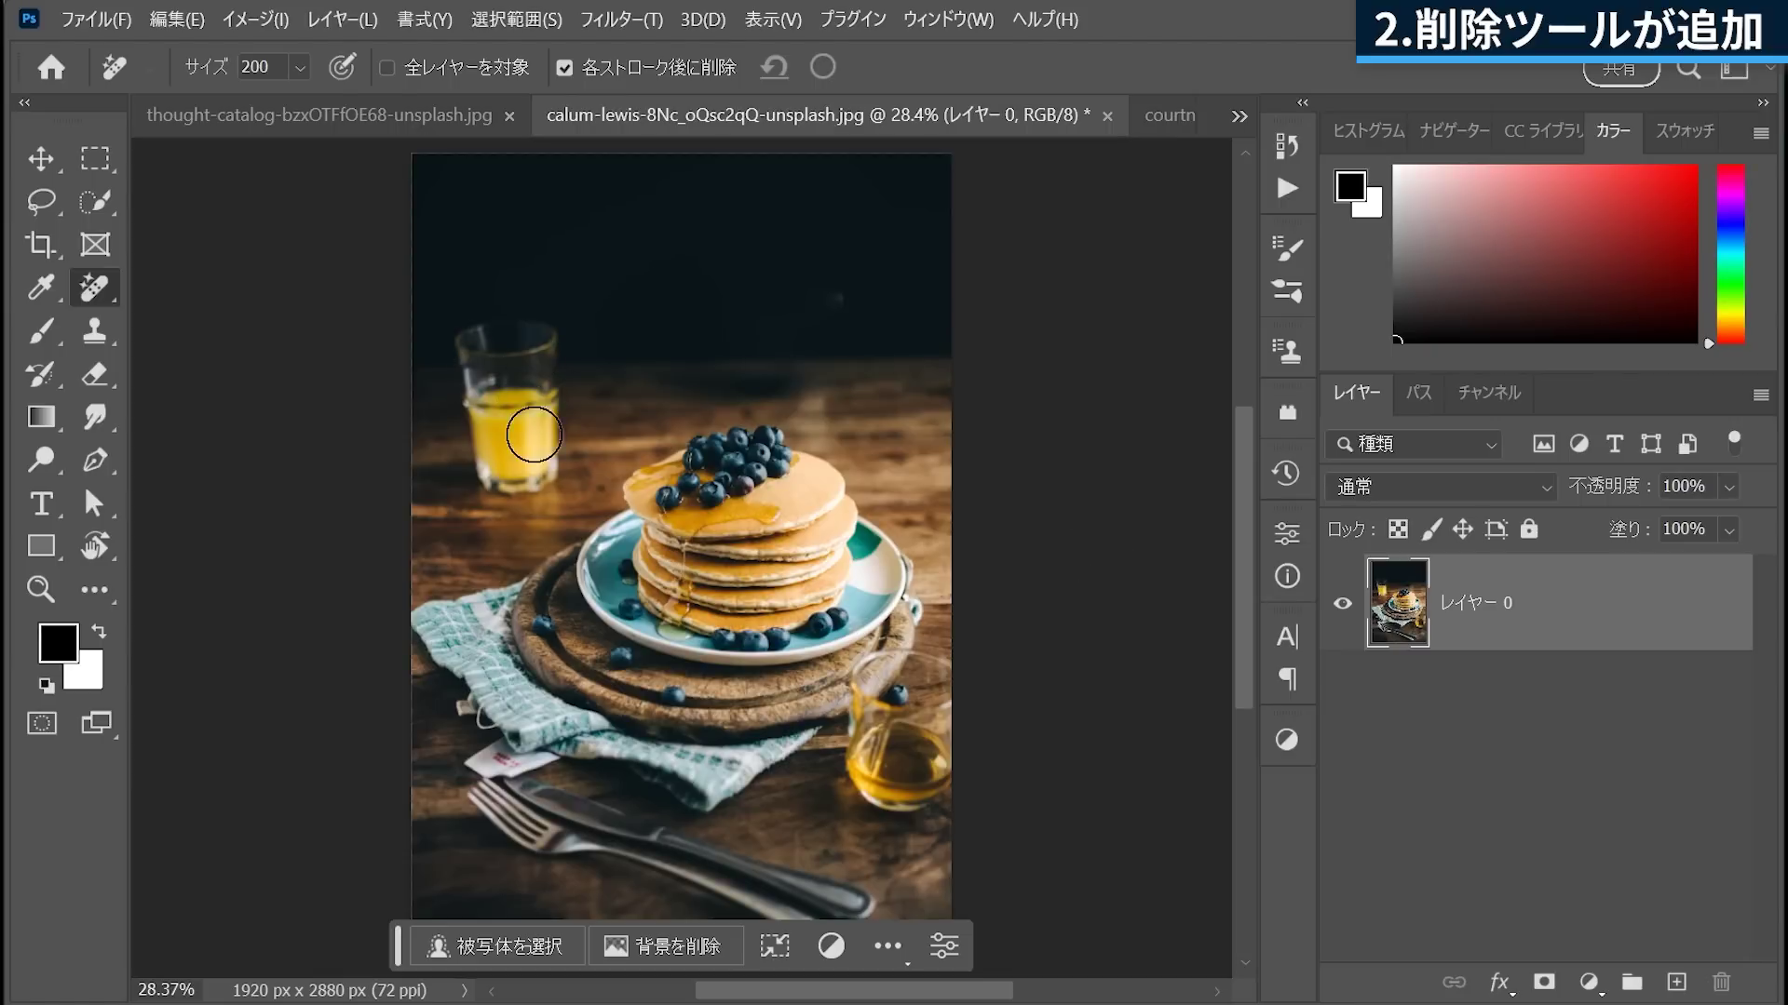
left_click_drag(548, 472, 510, 370)
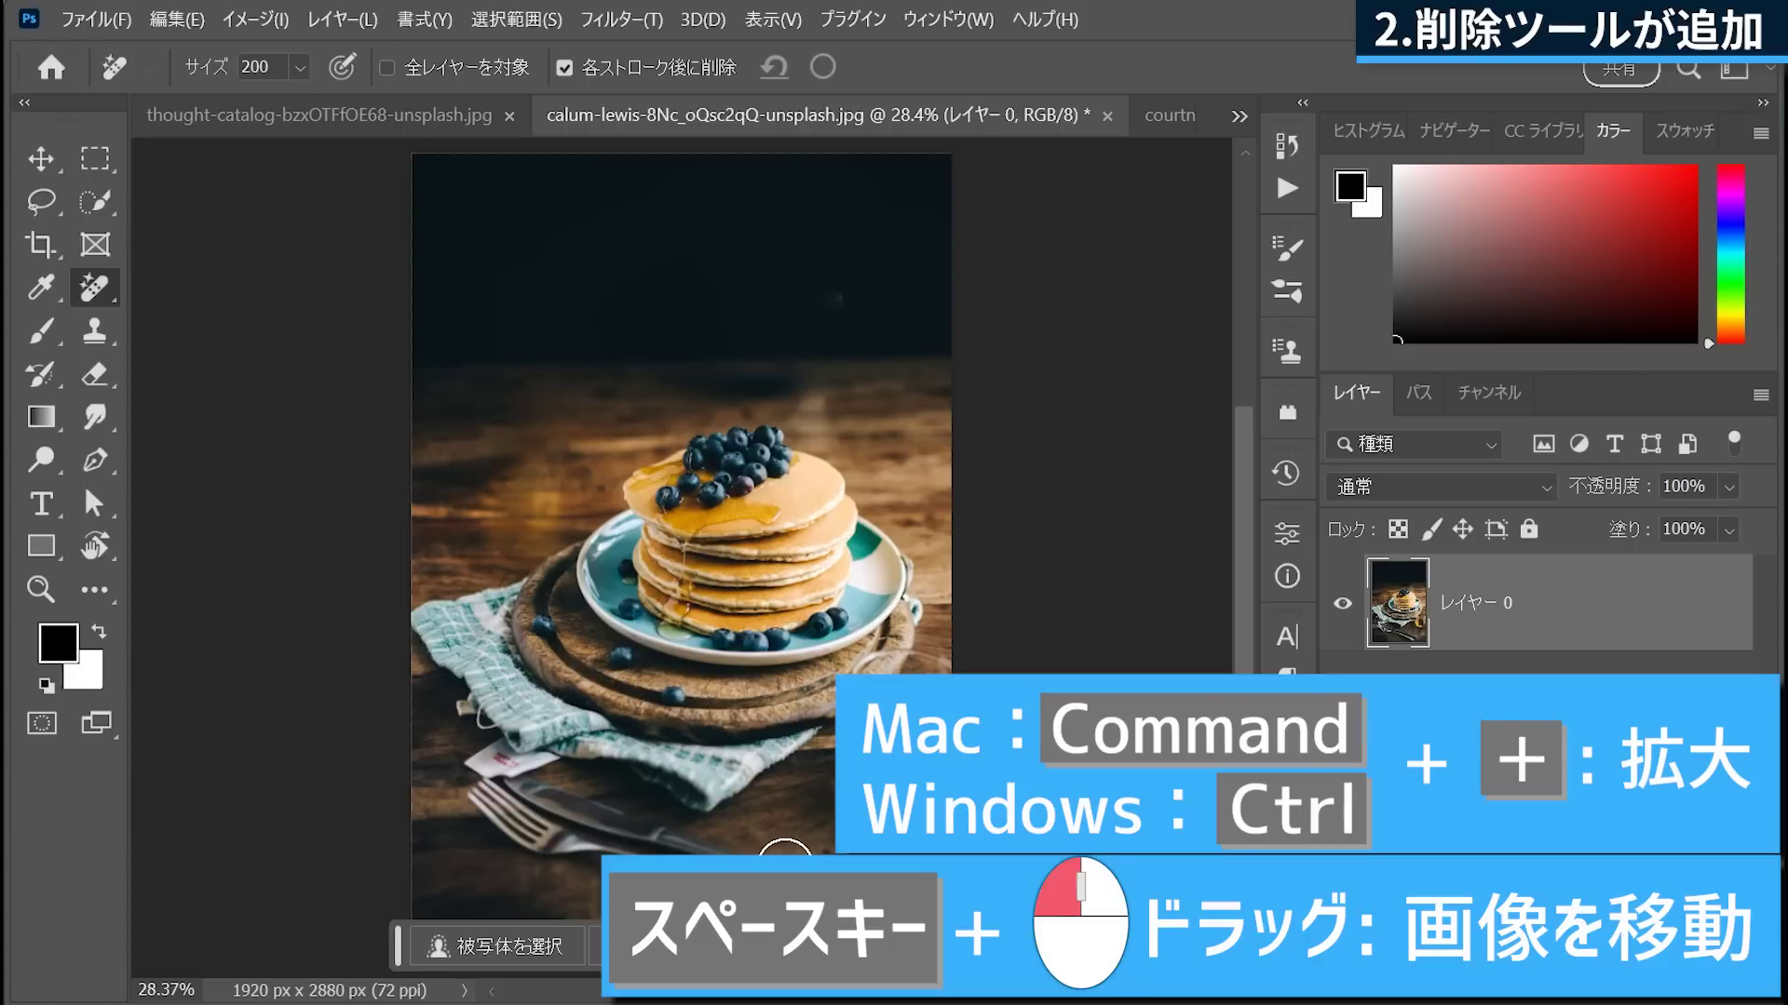
key("ctrl+plus")
key("ctrl+plus")
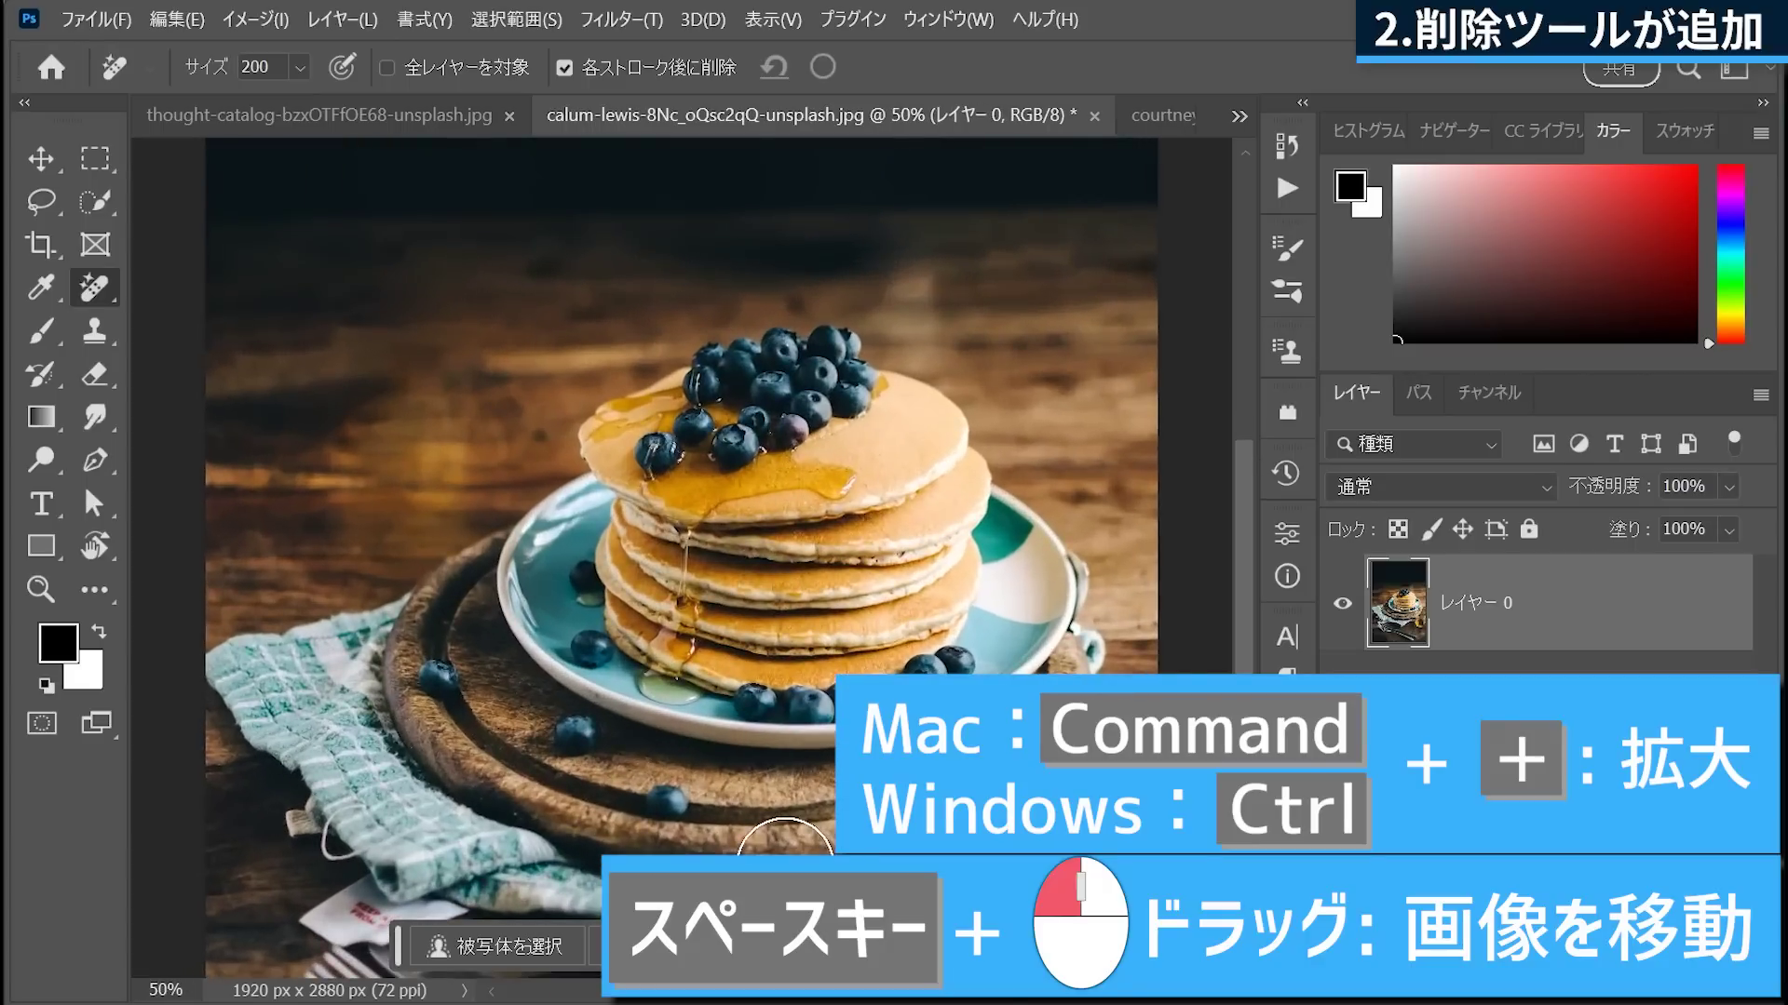
key("ctrl+plus")
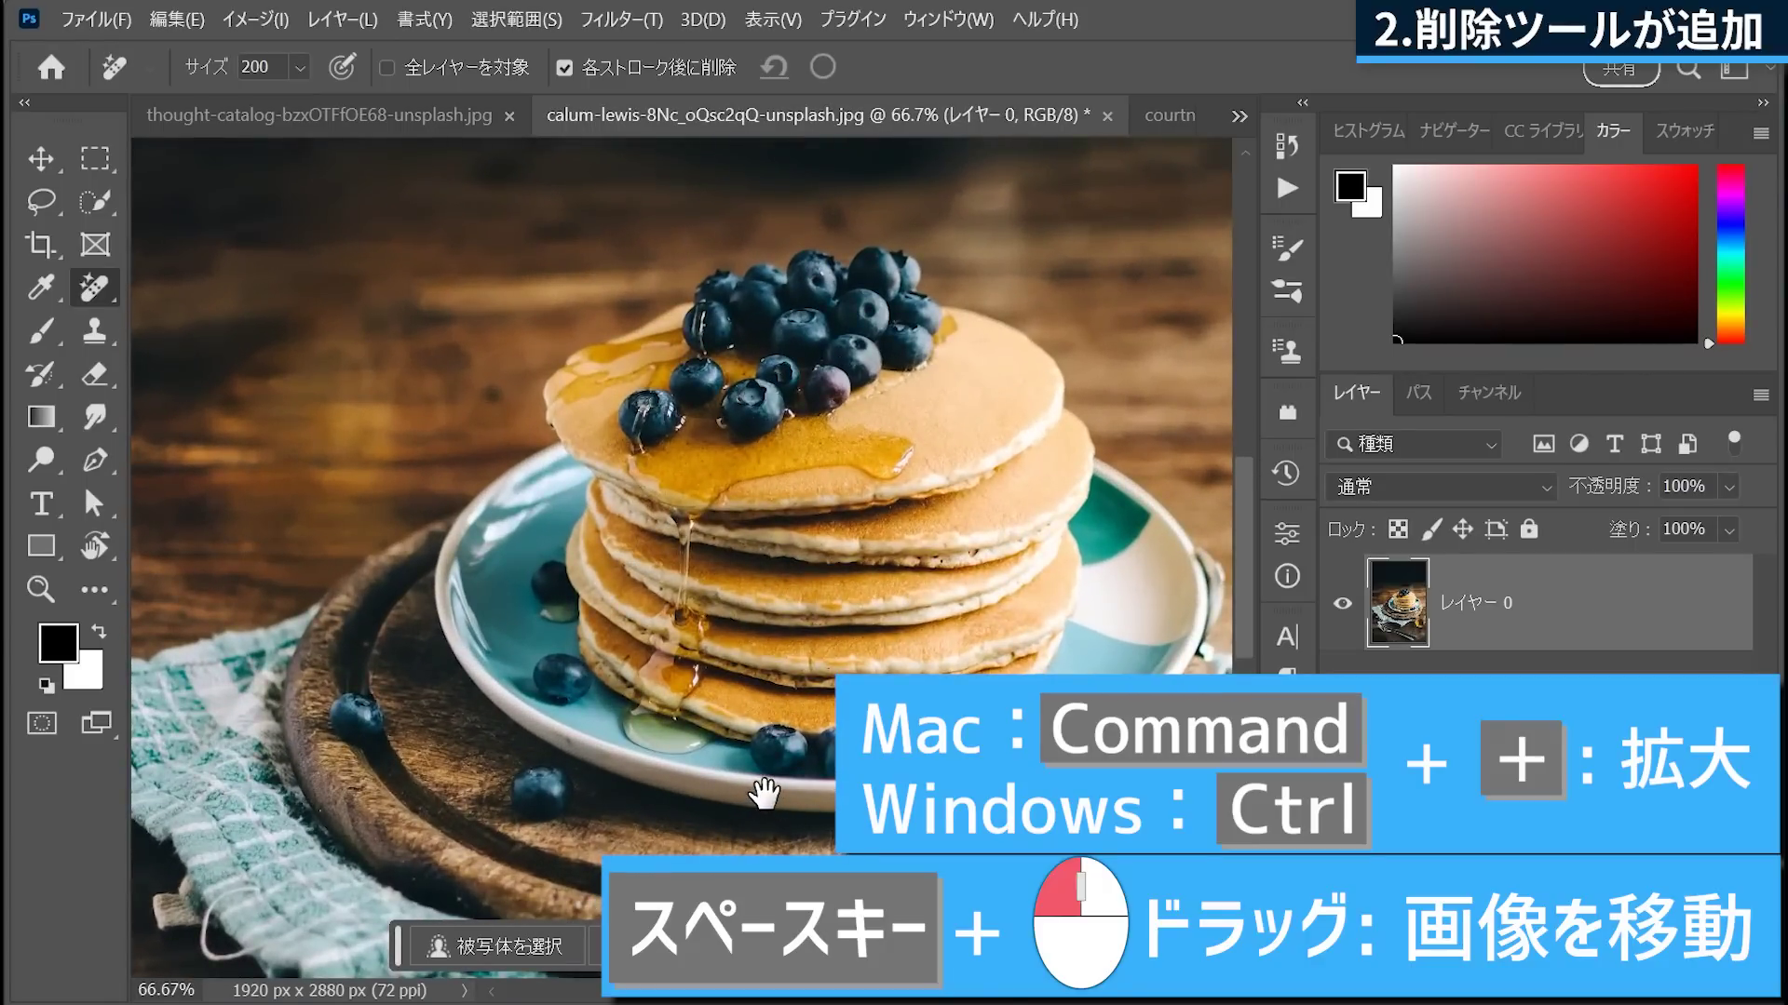
Shrink the Remove brush to 175 and paint out the fork and knife at the bottom.
left_click_drag(755, 816, 814, 351)
left_click_drag(814, 606, 817, 511)
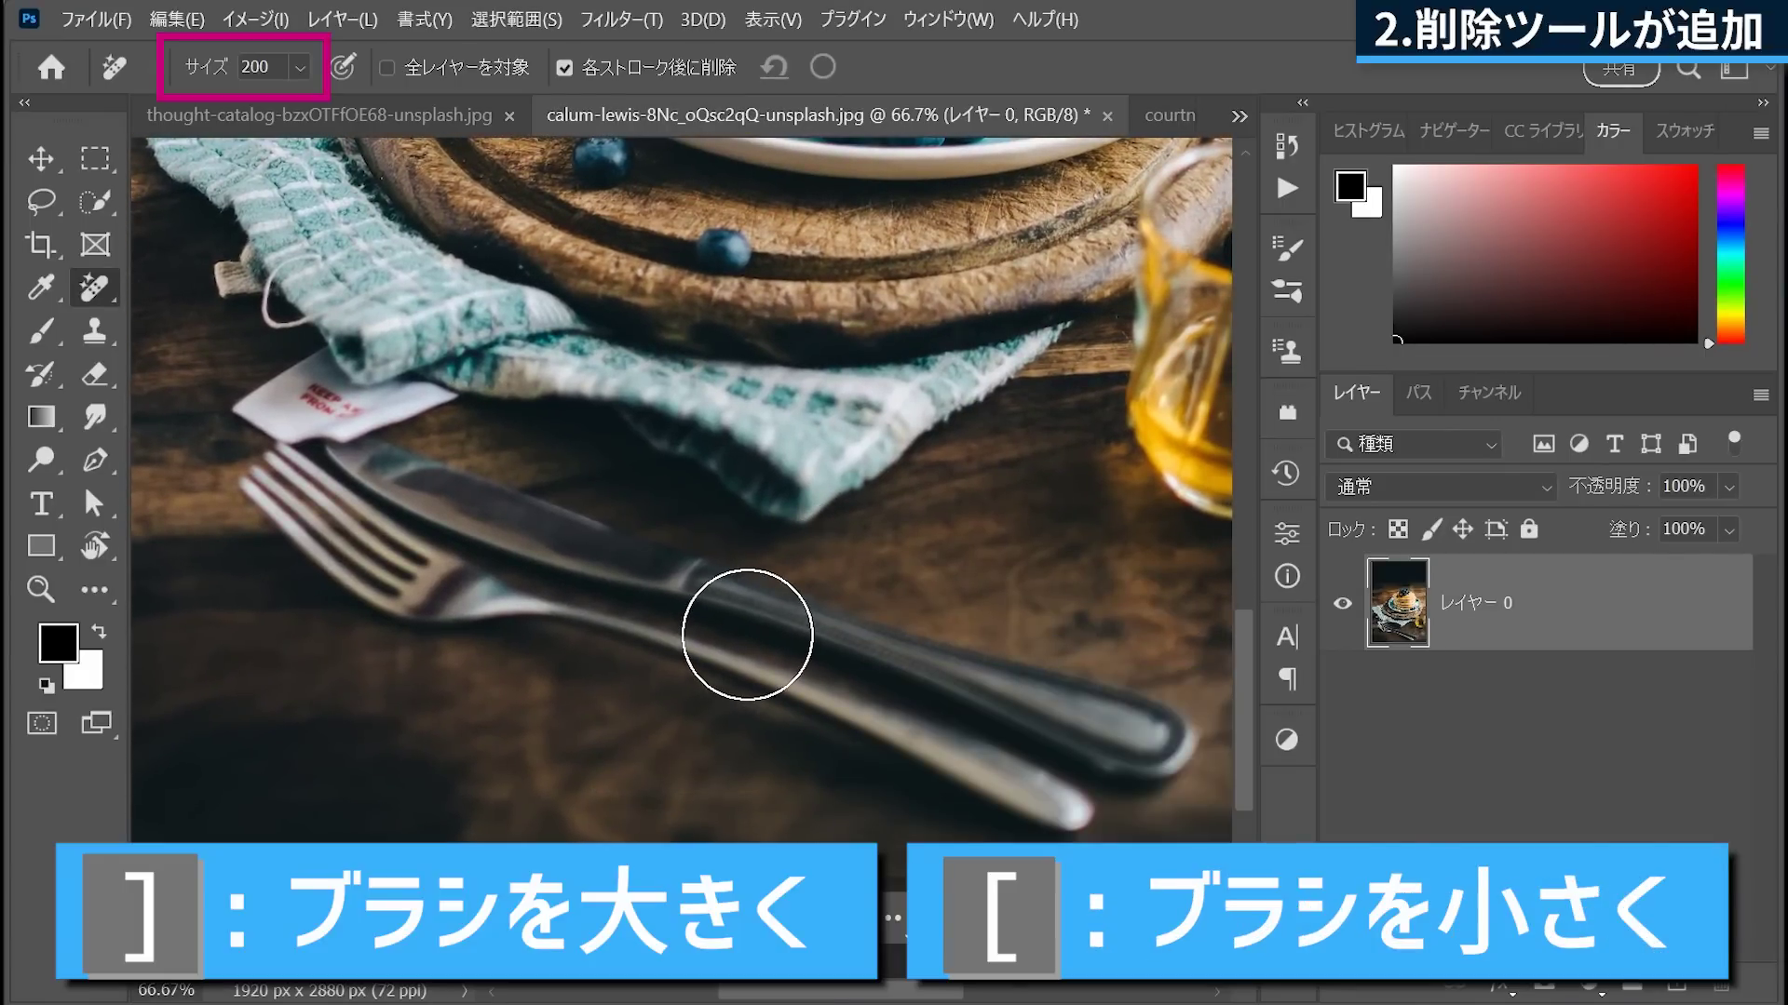
key("bracketleft")
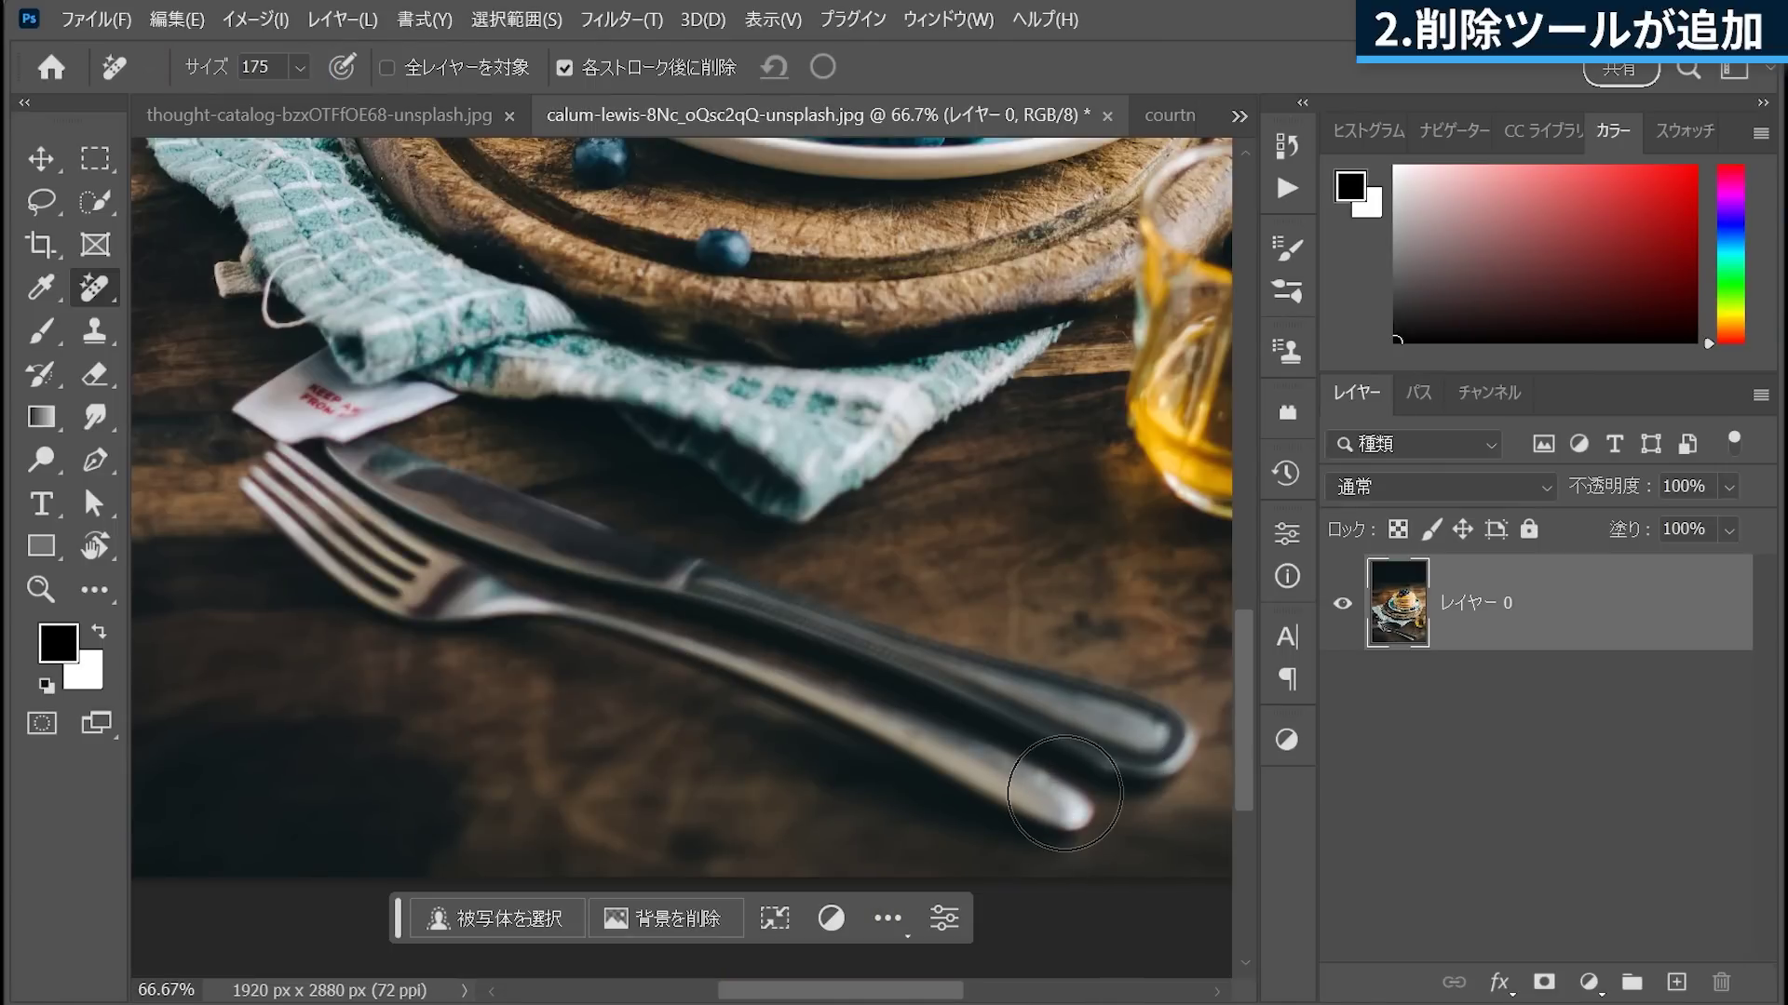
mouse_move(1075, 807)
left_mouse_down()
mouse_move(540, 649)
mouse_move(1042, 761)
mouse_move(528, 582)
left_mouse_up()
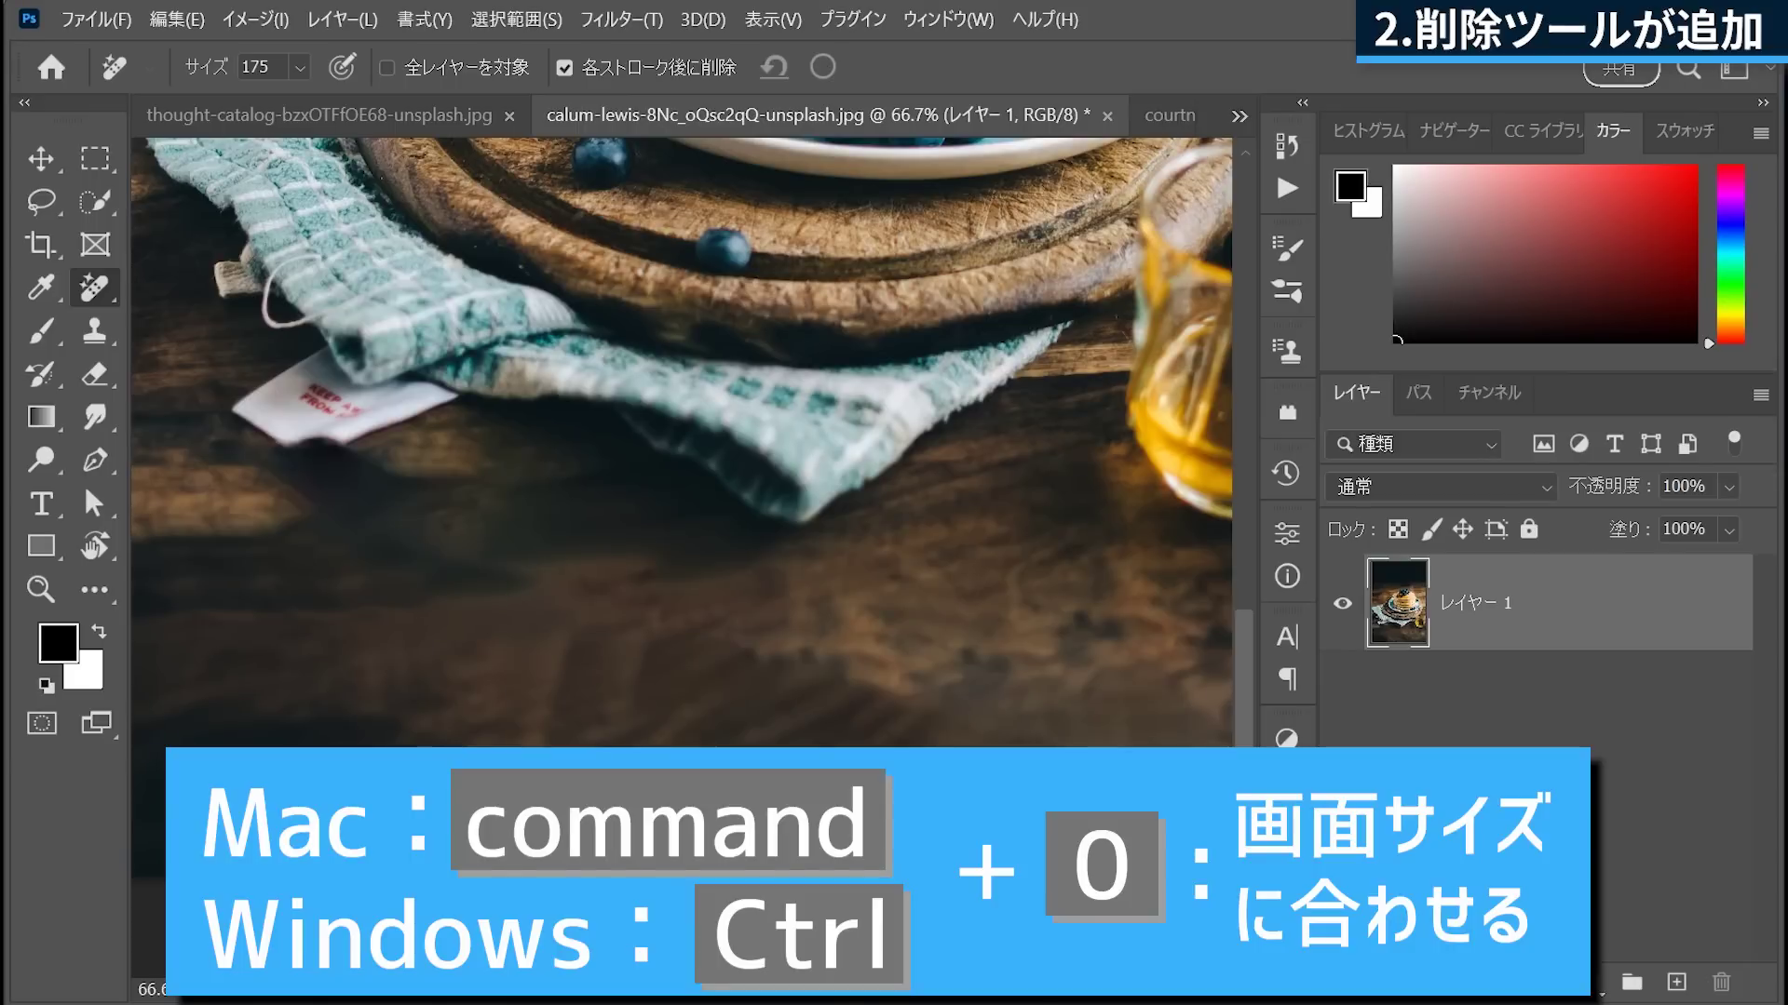
key("ctrl+0")
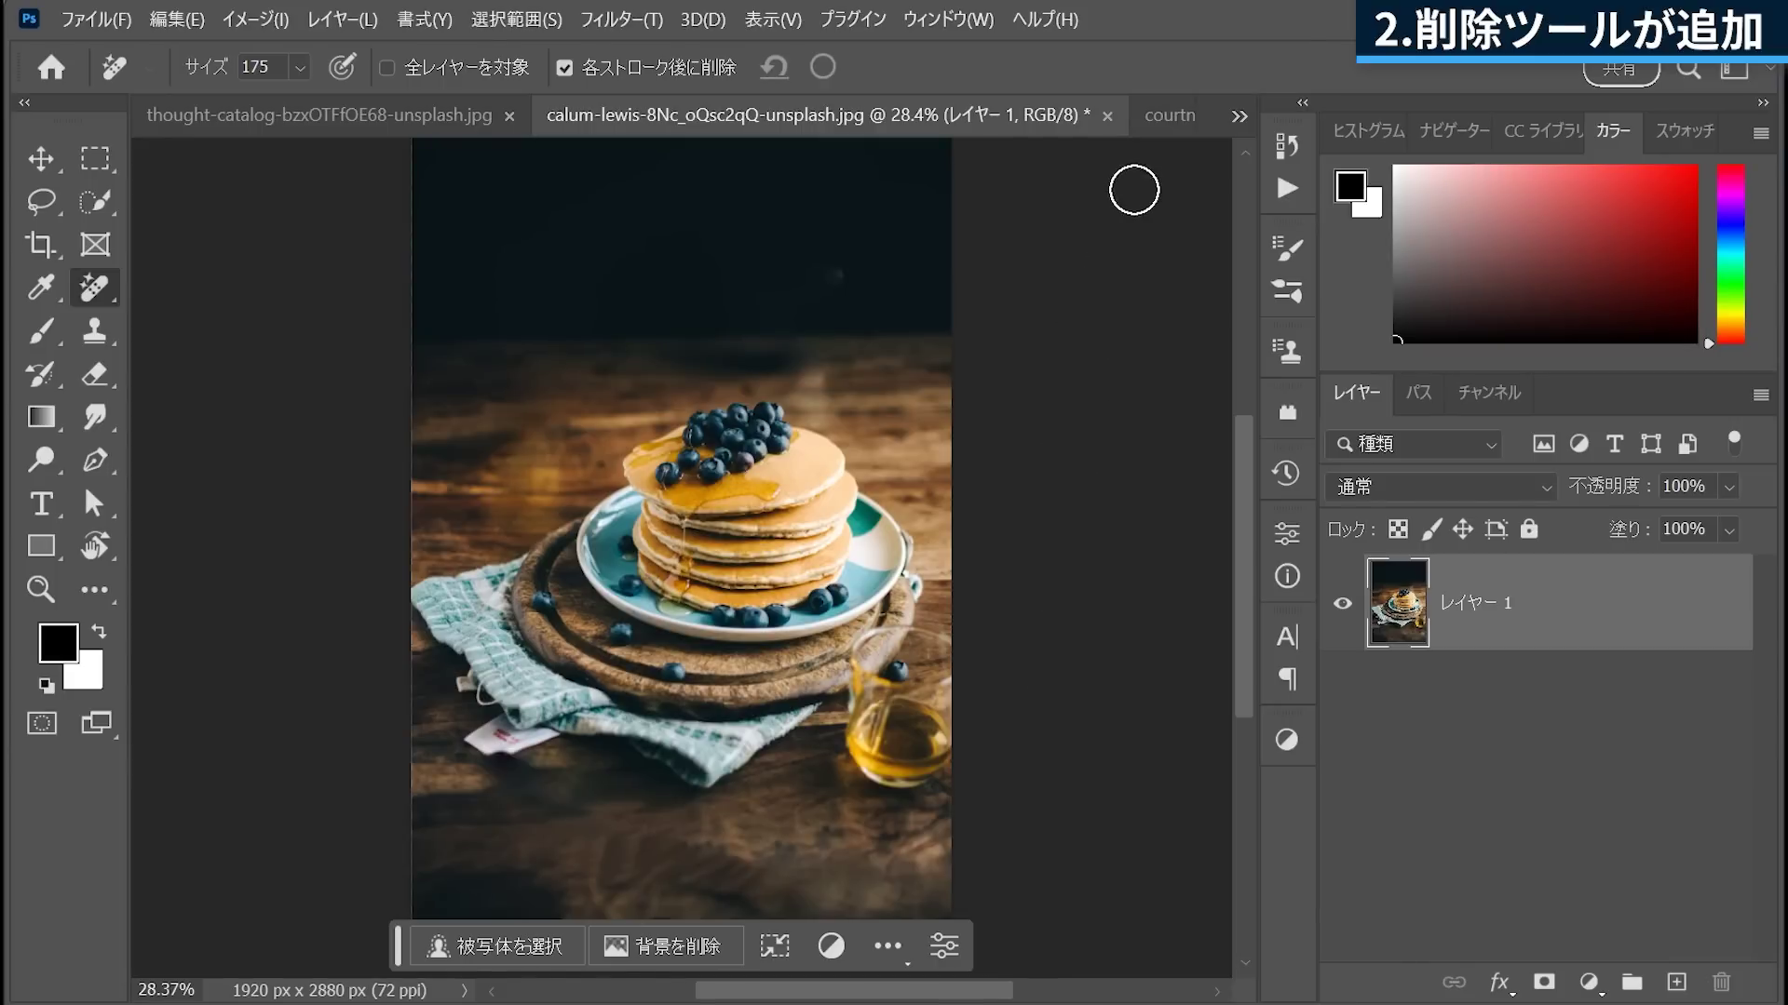
left_click(1173, 119)
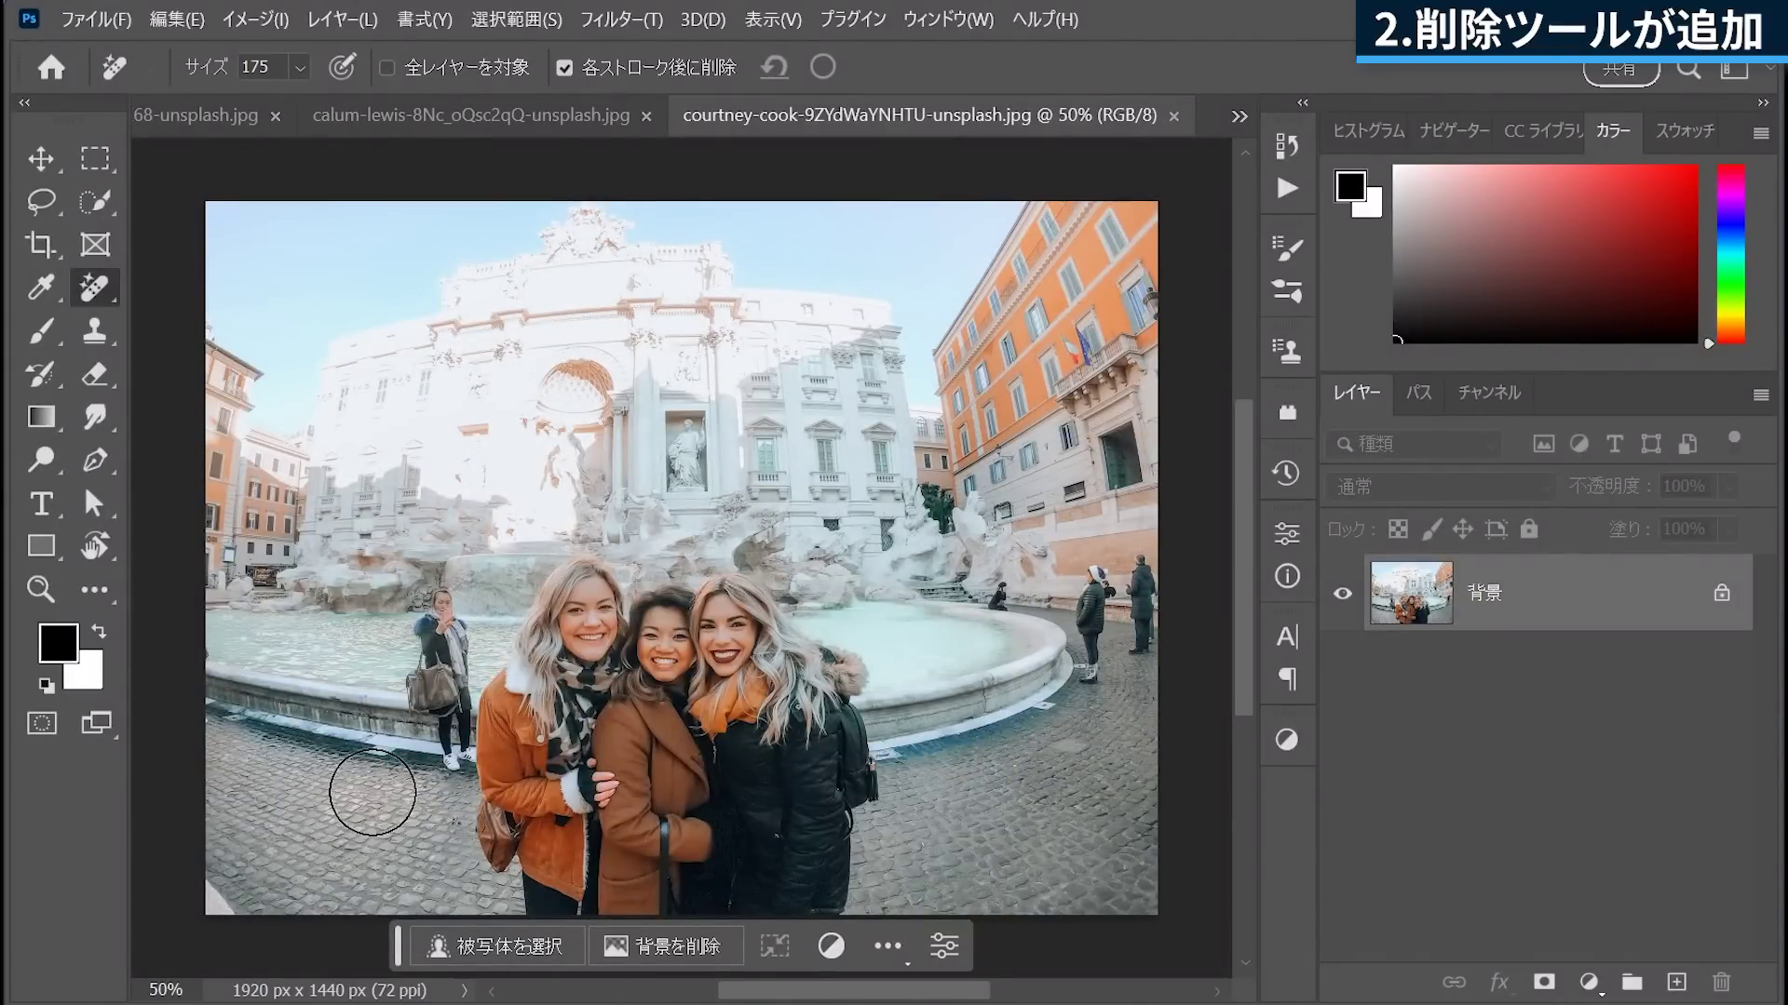
Duplicate the fountain photo to レイヤー 1, set brush size 90, and erase the woman with the handbag.
key("ctrl+j")
key("bracketleft")
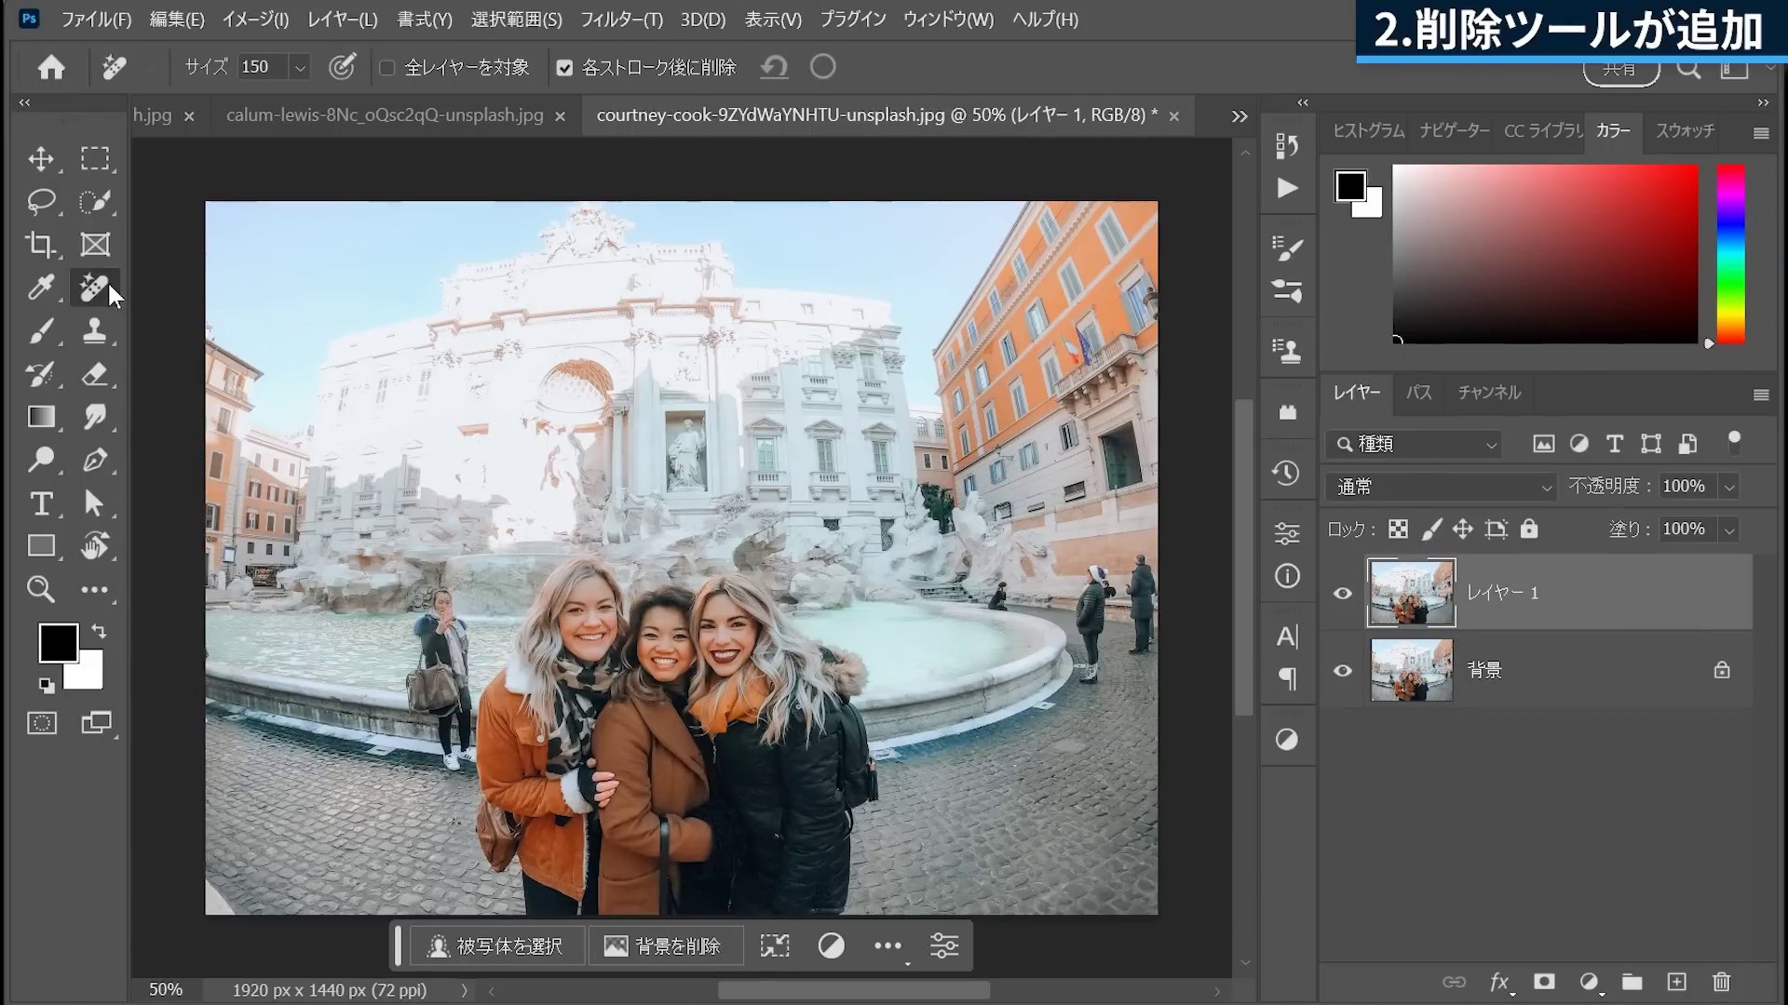
key("bracketleft")
key("bracketleft")
key("bracketleft")
left_click_drag(427, 700, 423, 702)
mouse_move(420, 686)
left_mouse_down()
mouse_move(444, 621)
mouse_move(455, 756)
left_mouse_up()
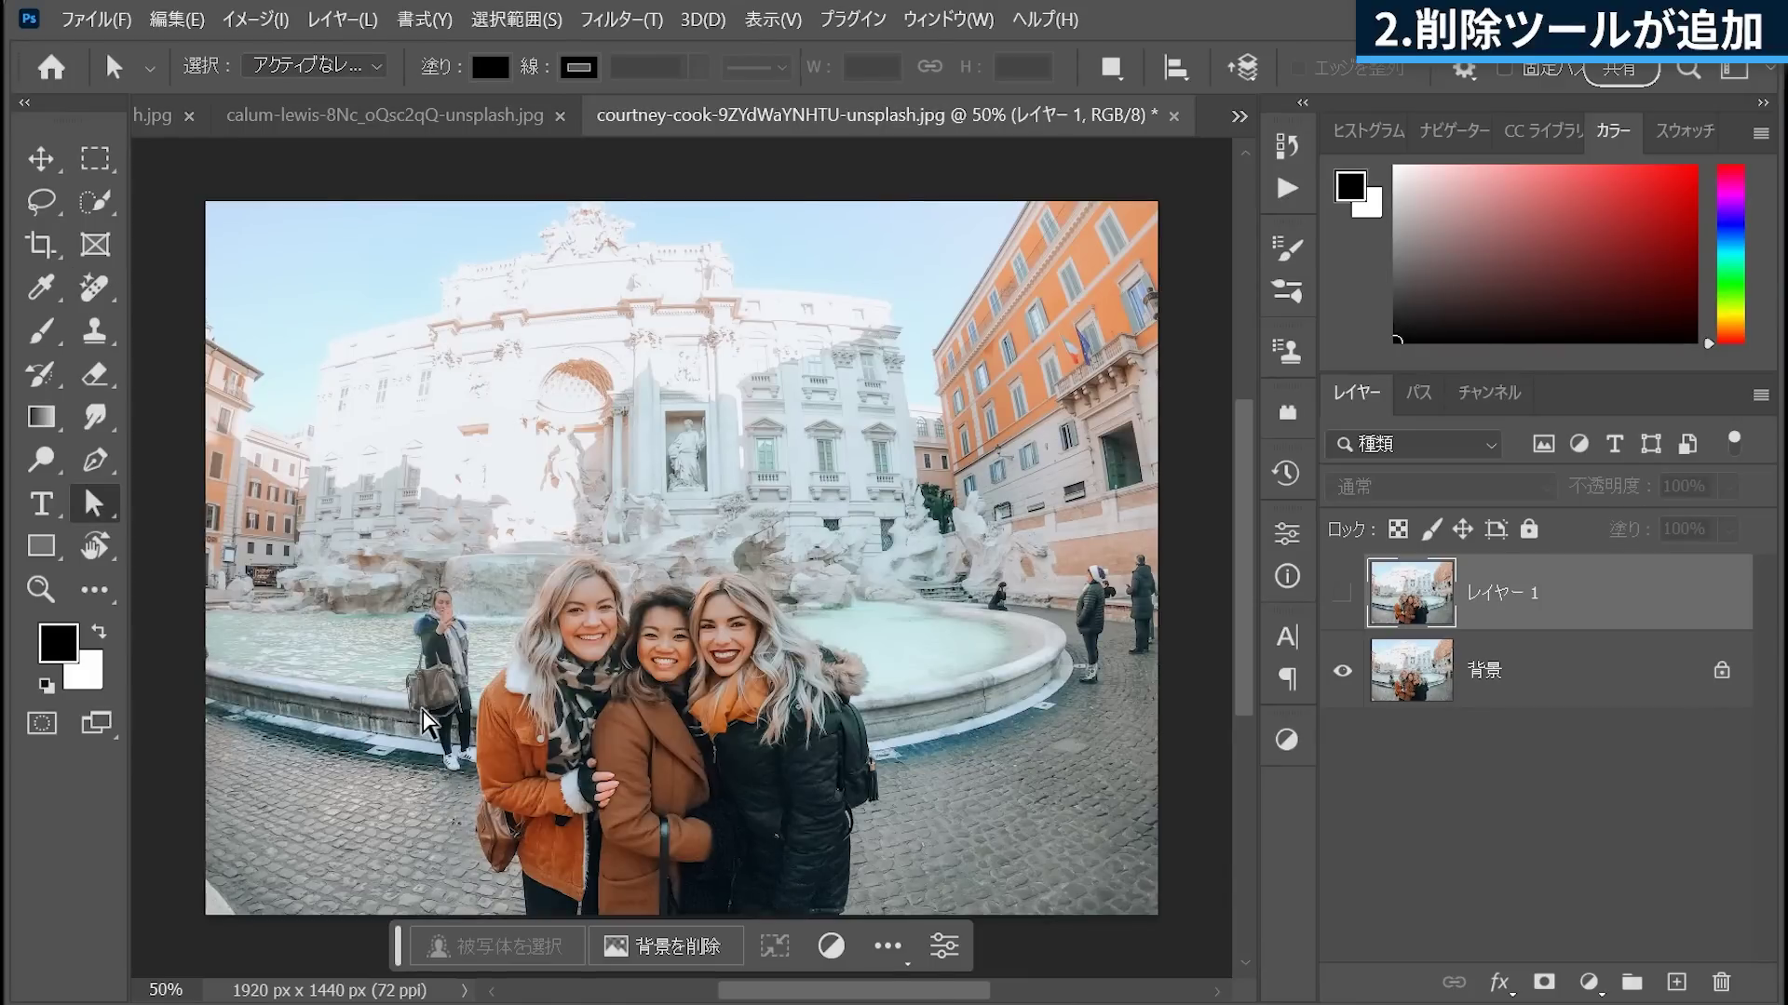
Erase the people at the fountain's right and the small seated figure.
left_click(1341, 594)
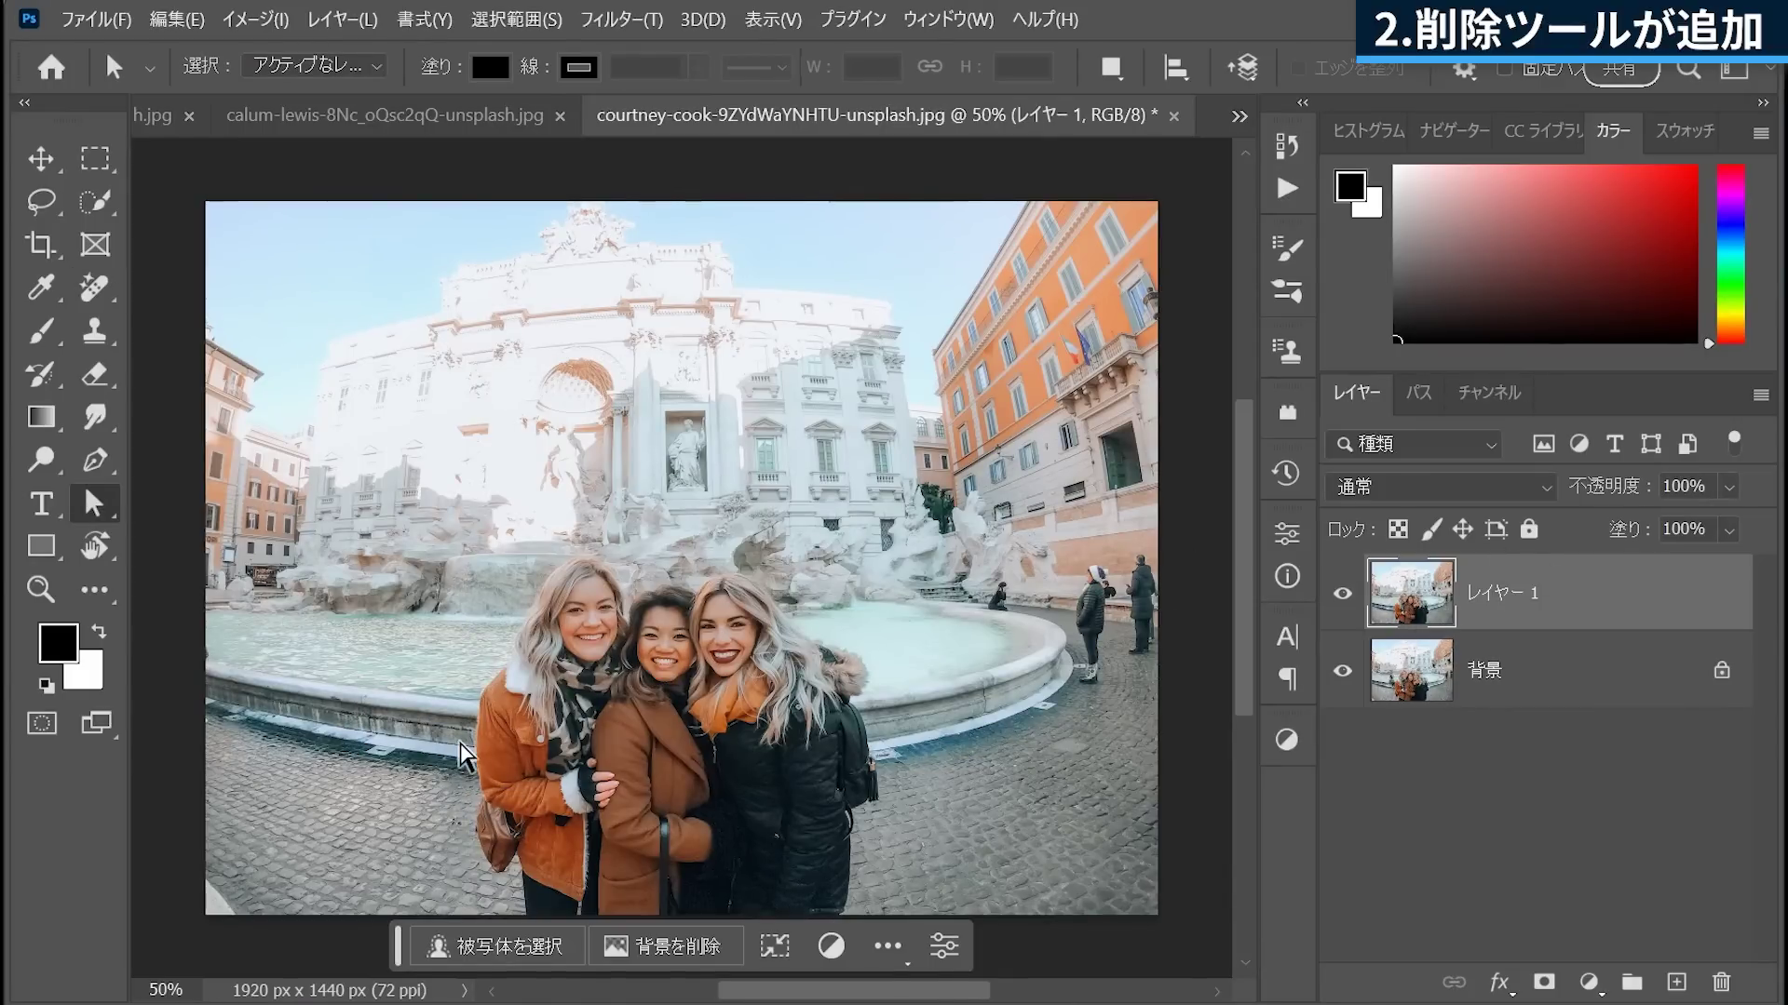
key("j")
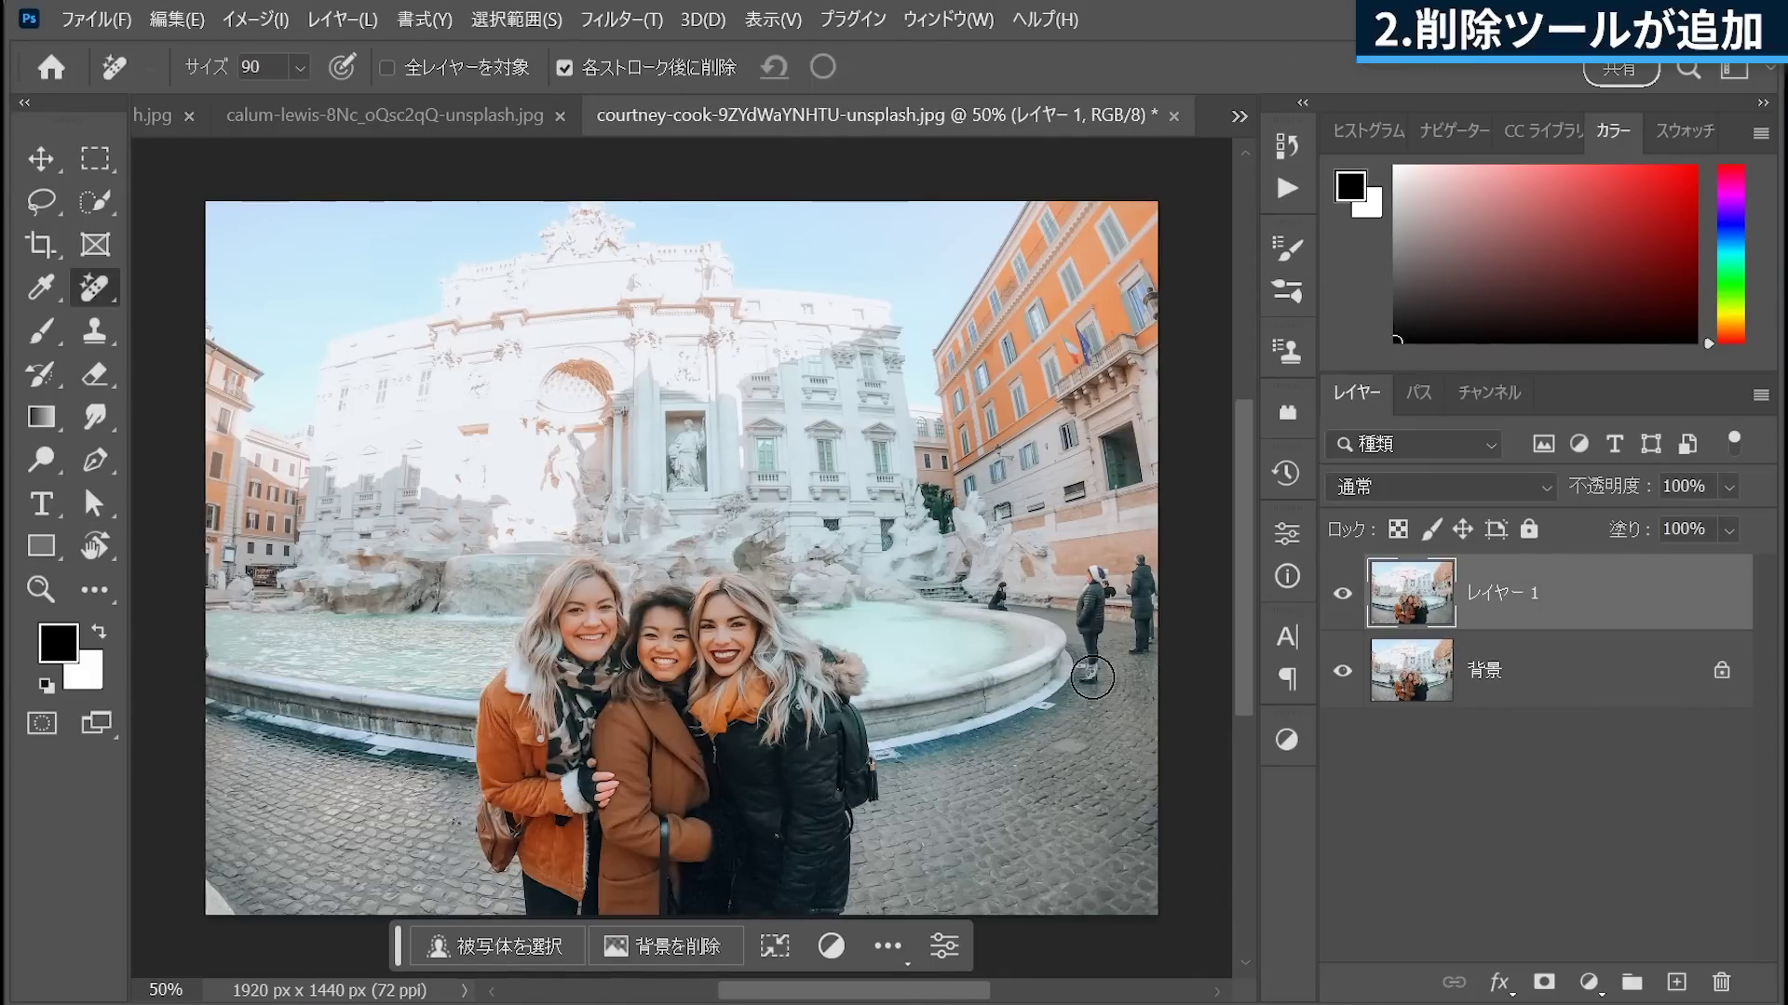
left_click_drag(1092, 675, 1097, 563)
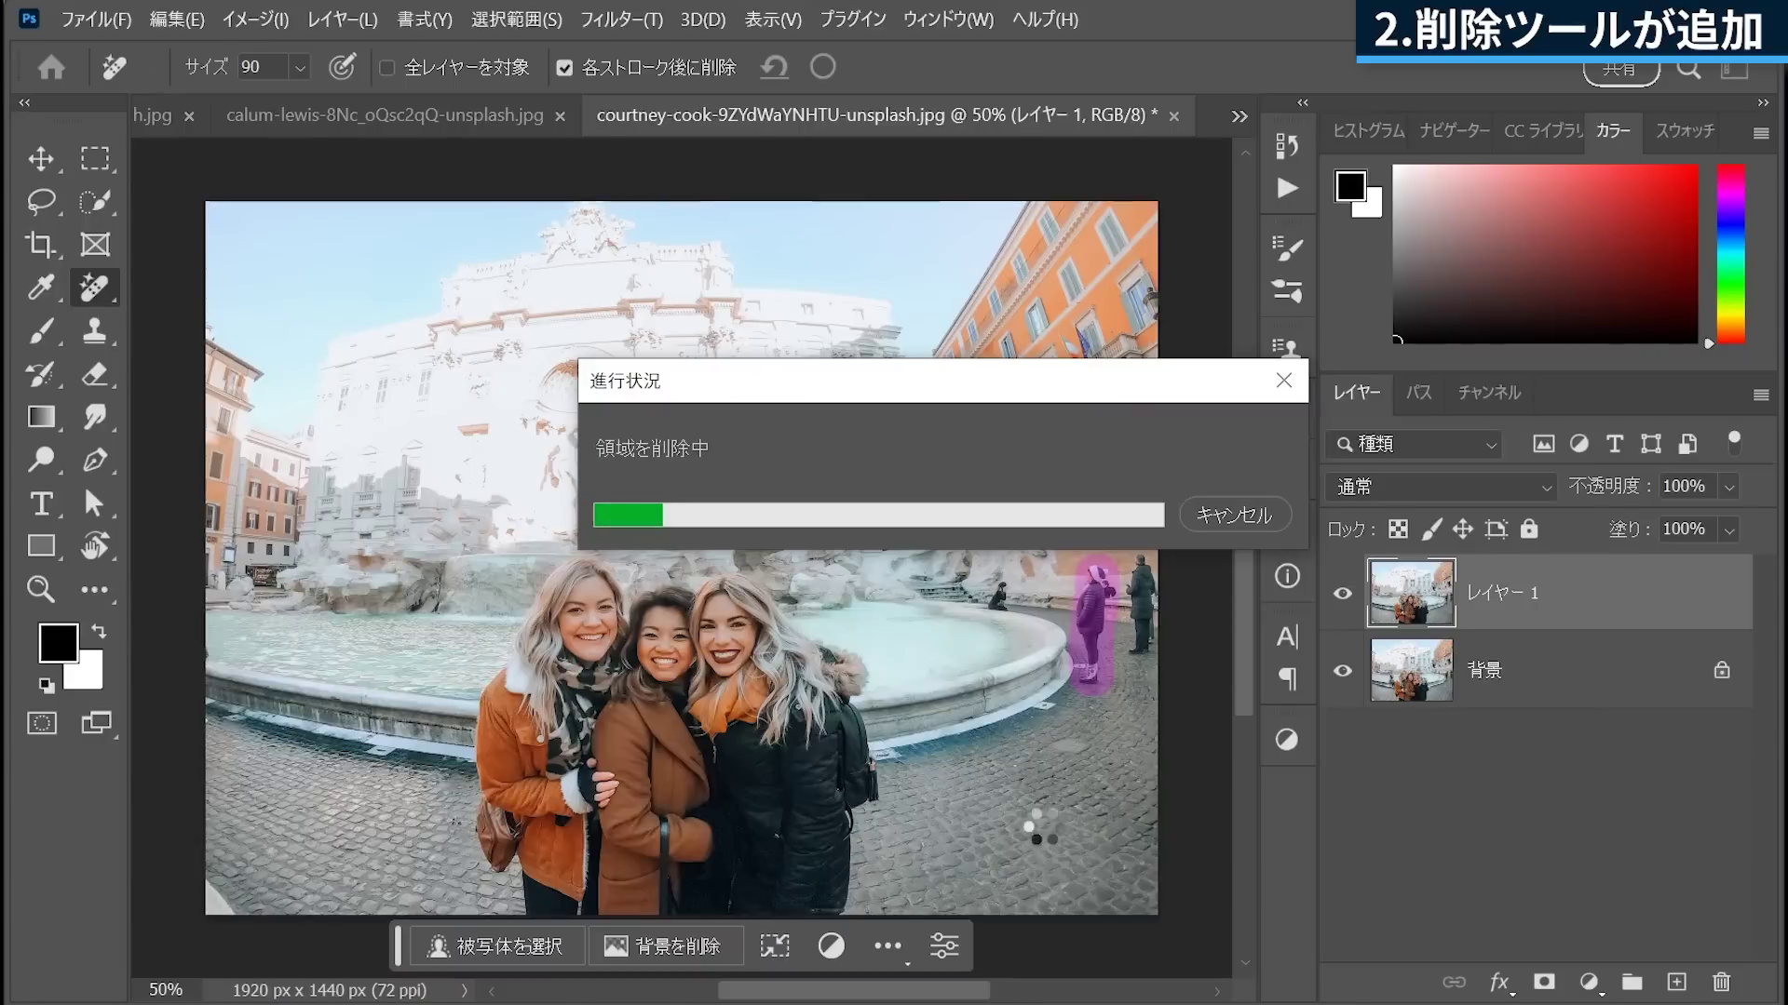
left_click_drag(1145, 666, 1145, 577)
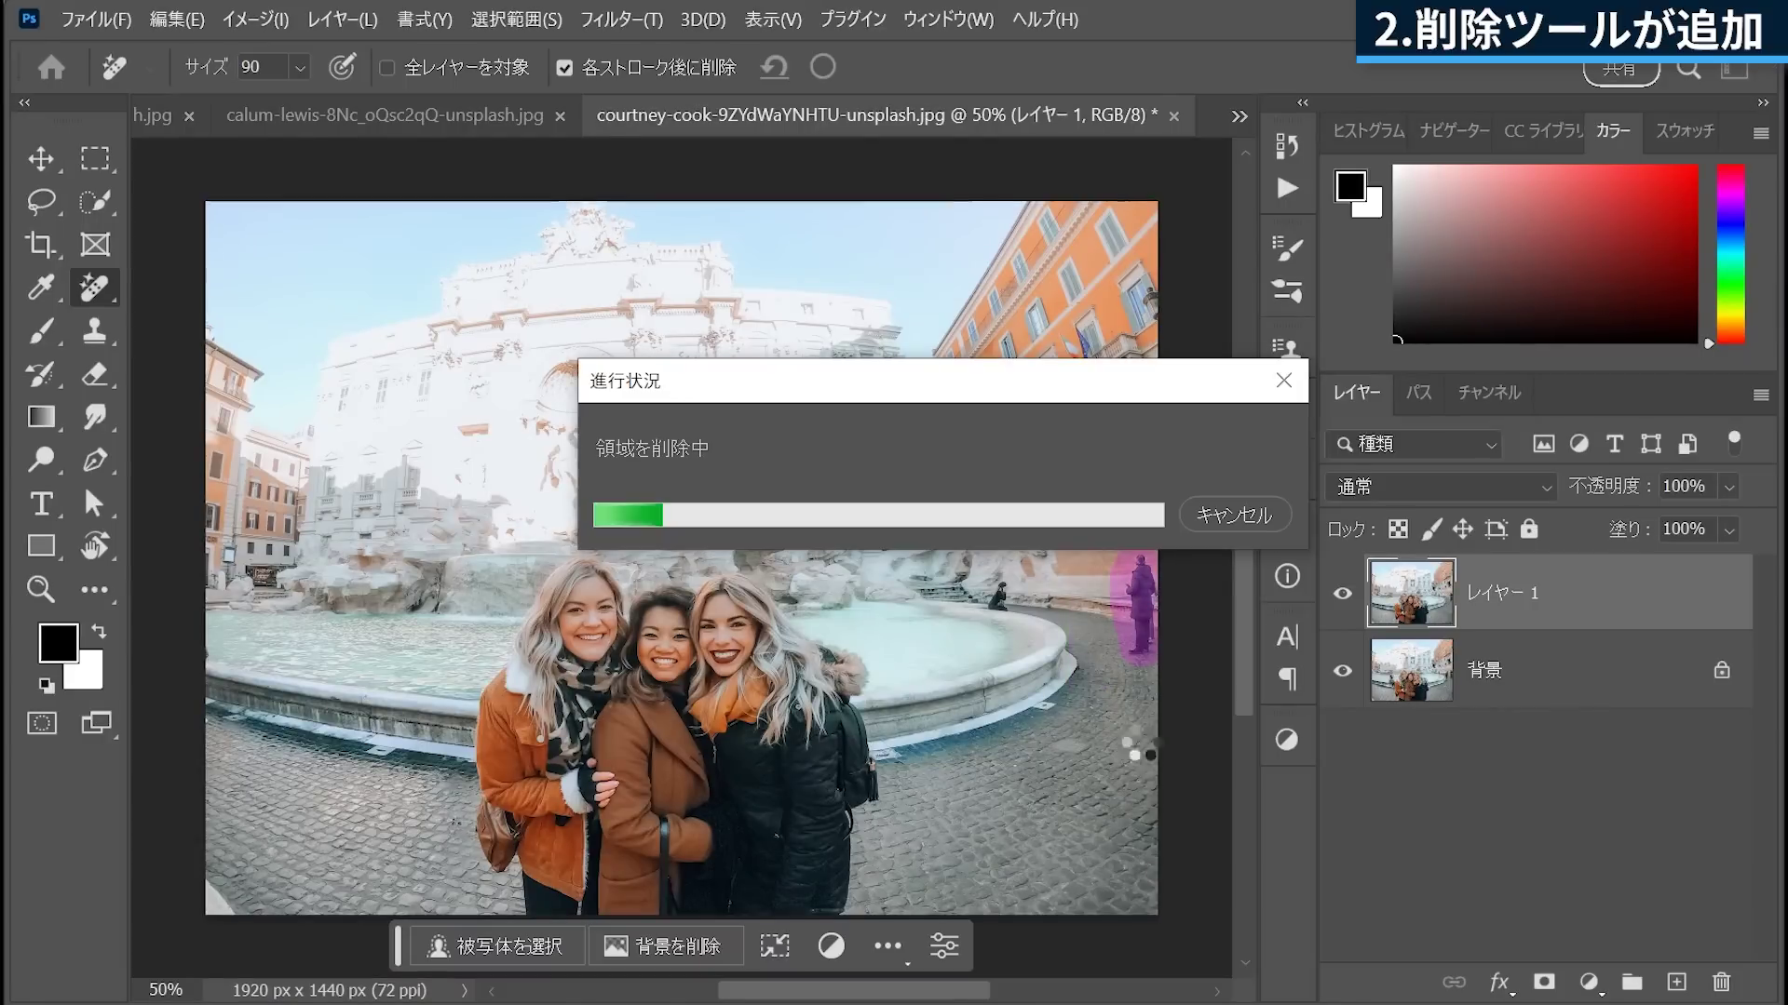
left_click(1000, 598)
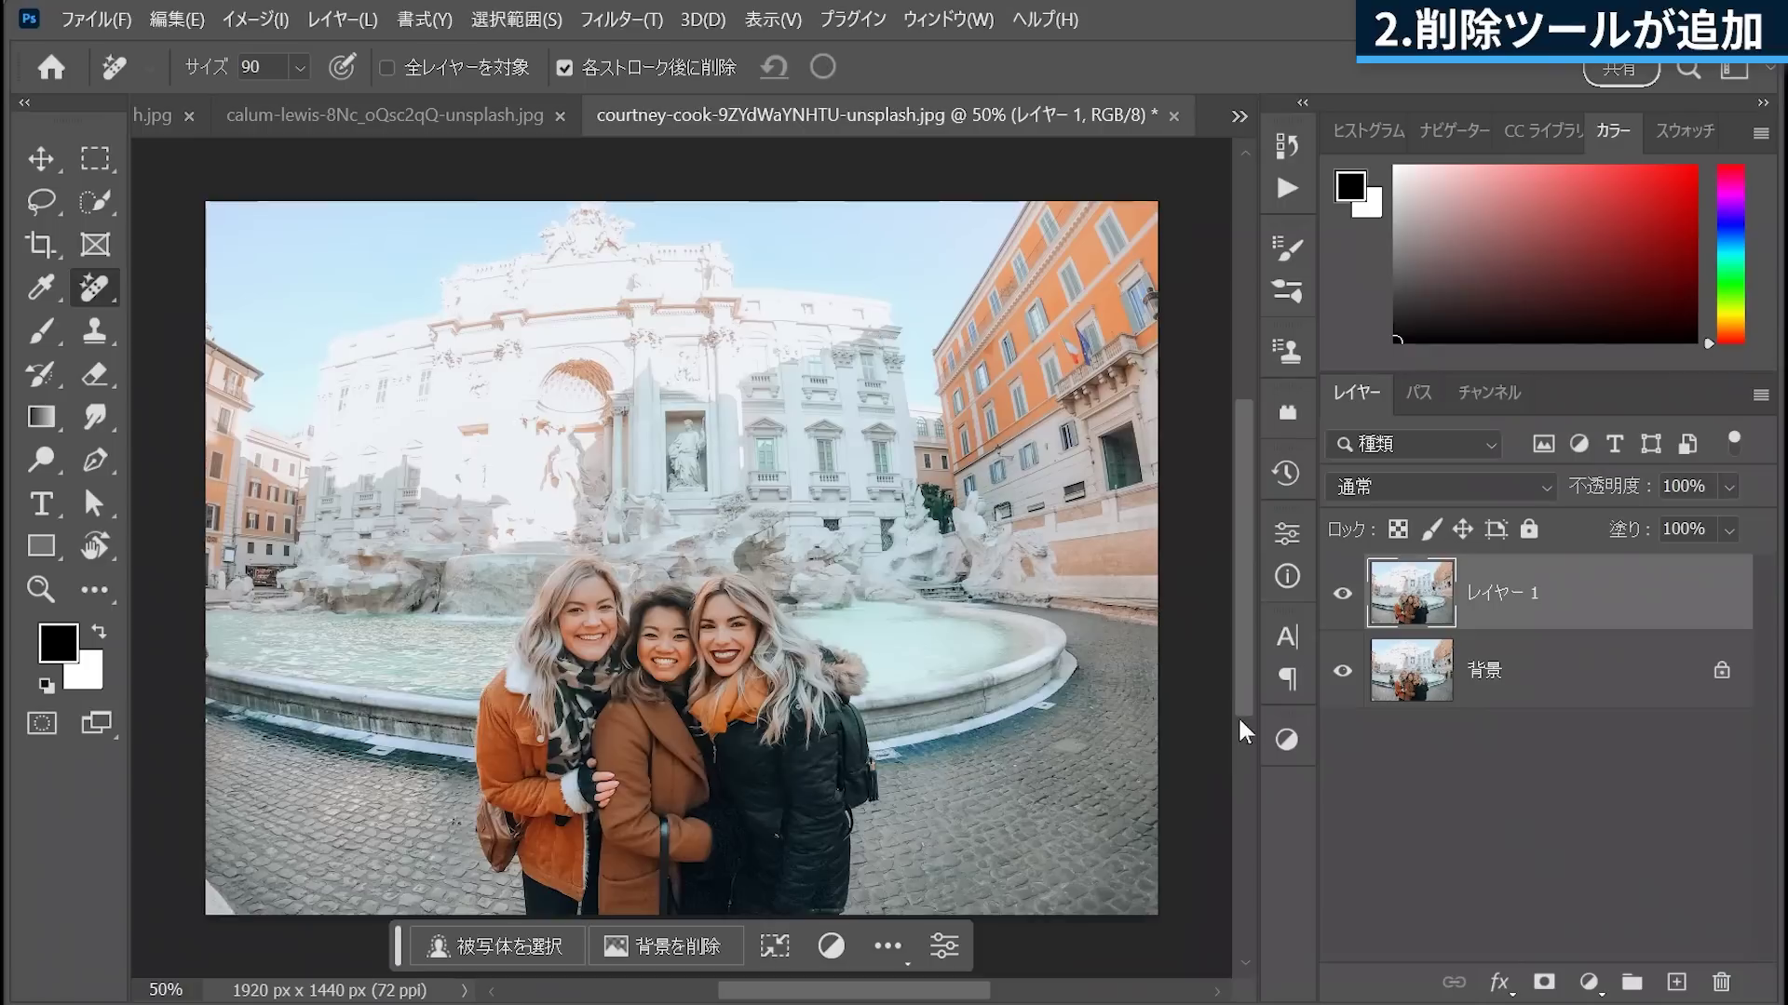
left_click(1341, 601)
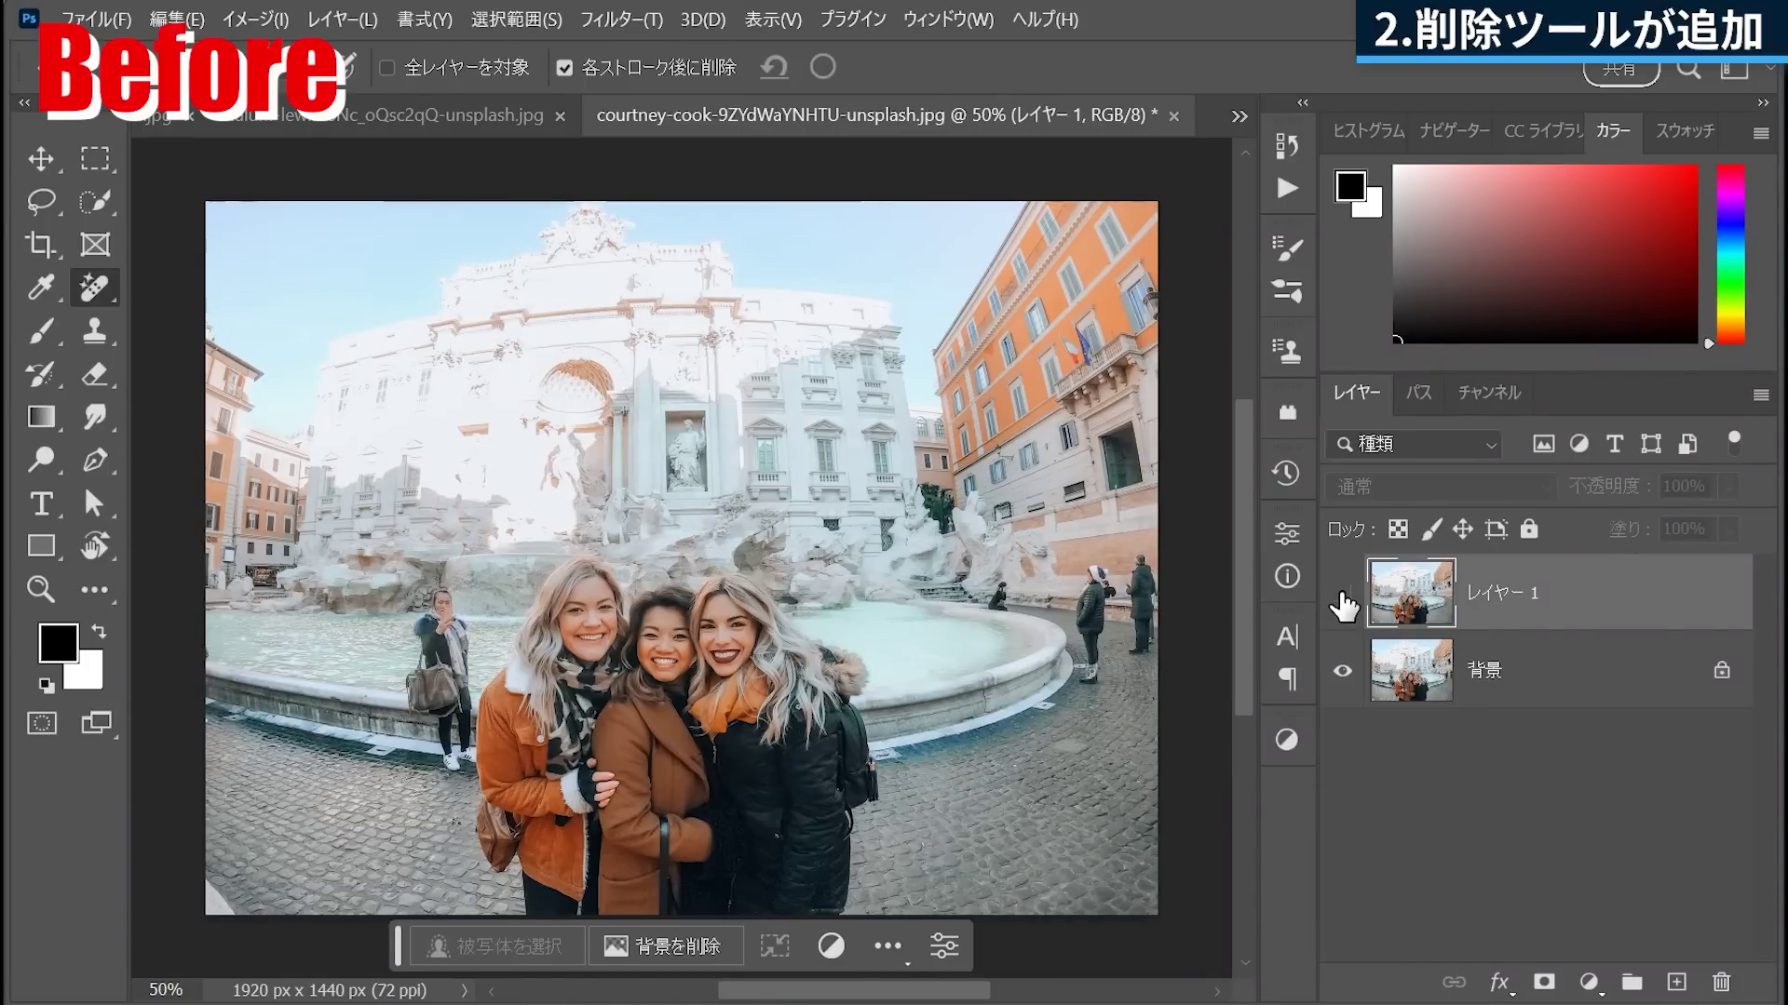
Show レイヤー 1 again to view the cleaned fountain photo and leave the Remove Tool.
left_click(1341, 596)
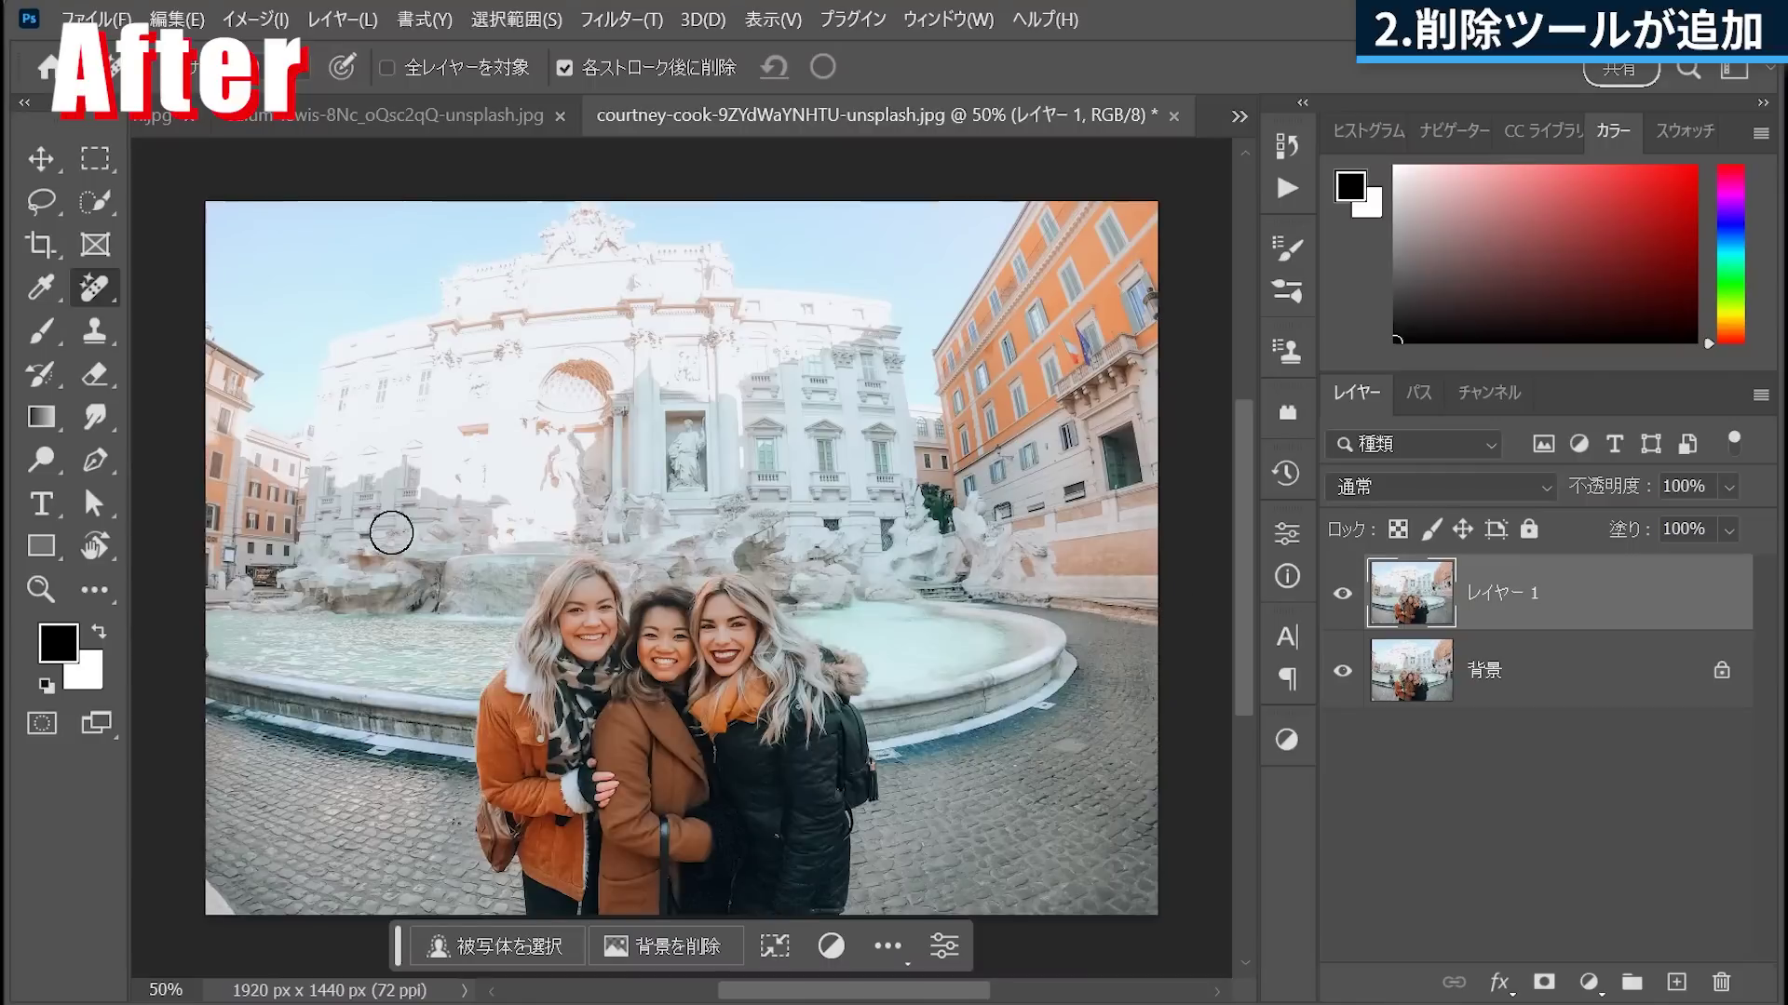
key("a")
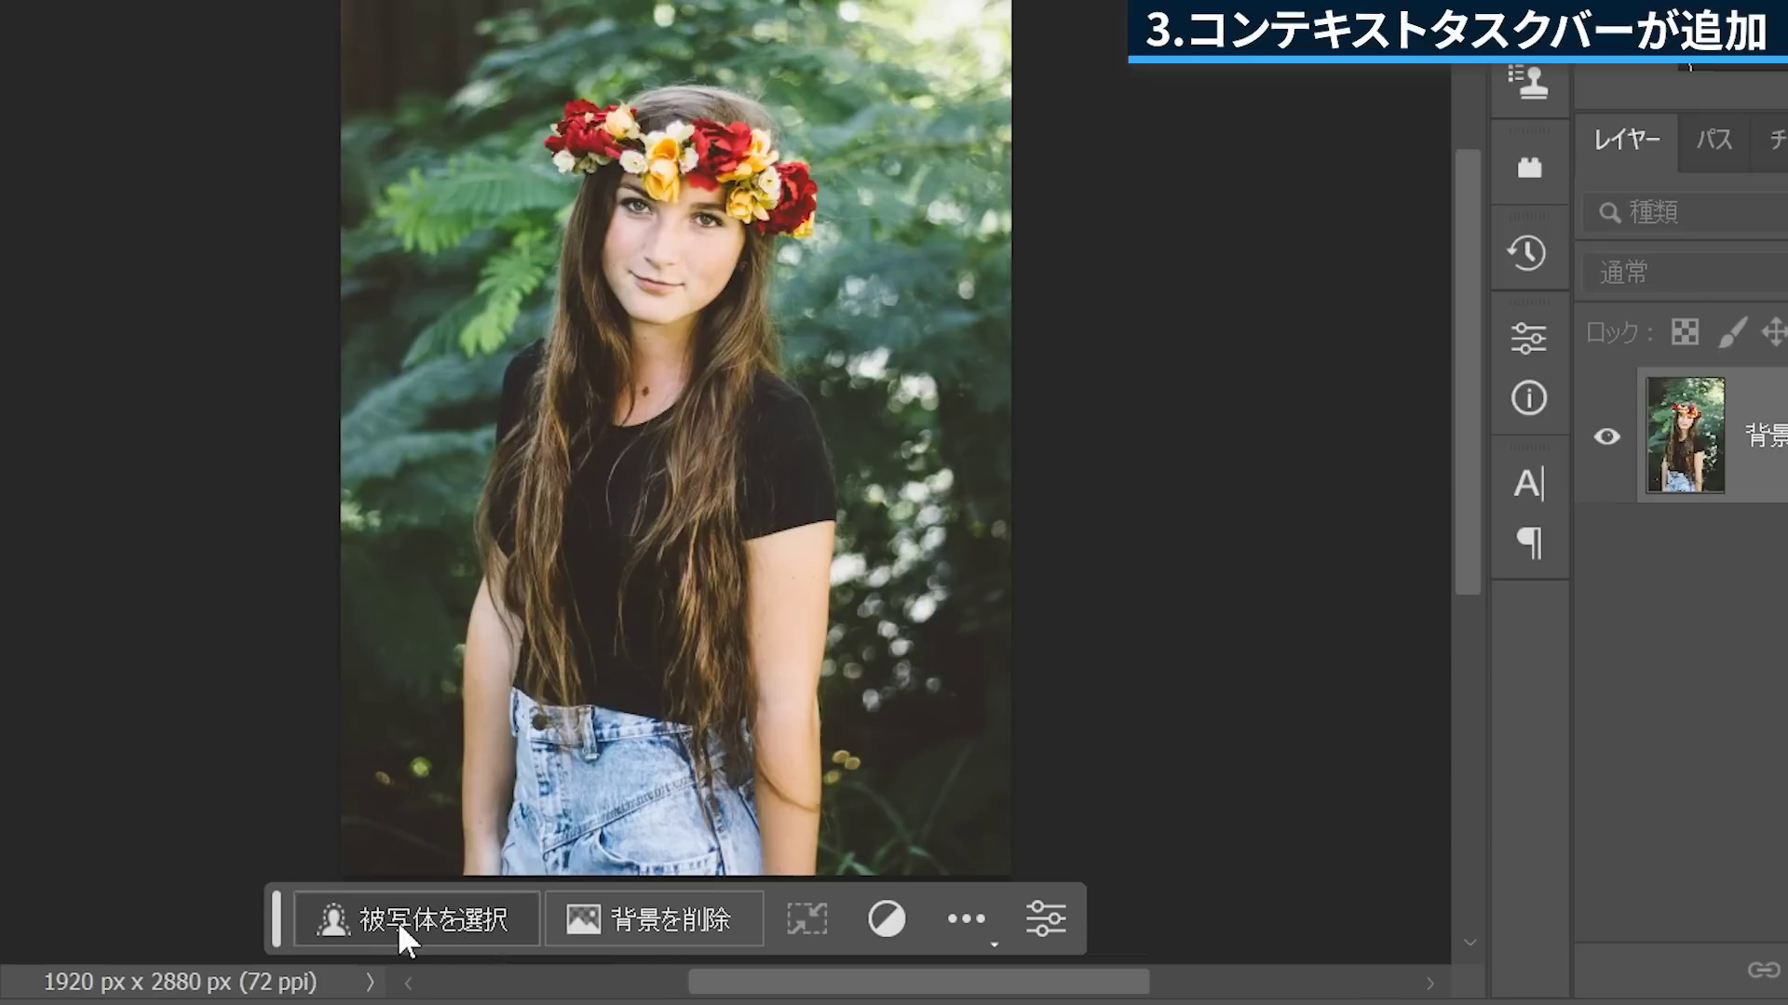
Try Select Subject, clear the selection, and undo Remove Background to restore the forest backdrop.
left_click(398, 920)
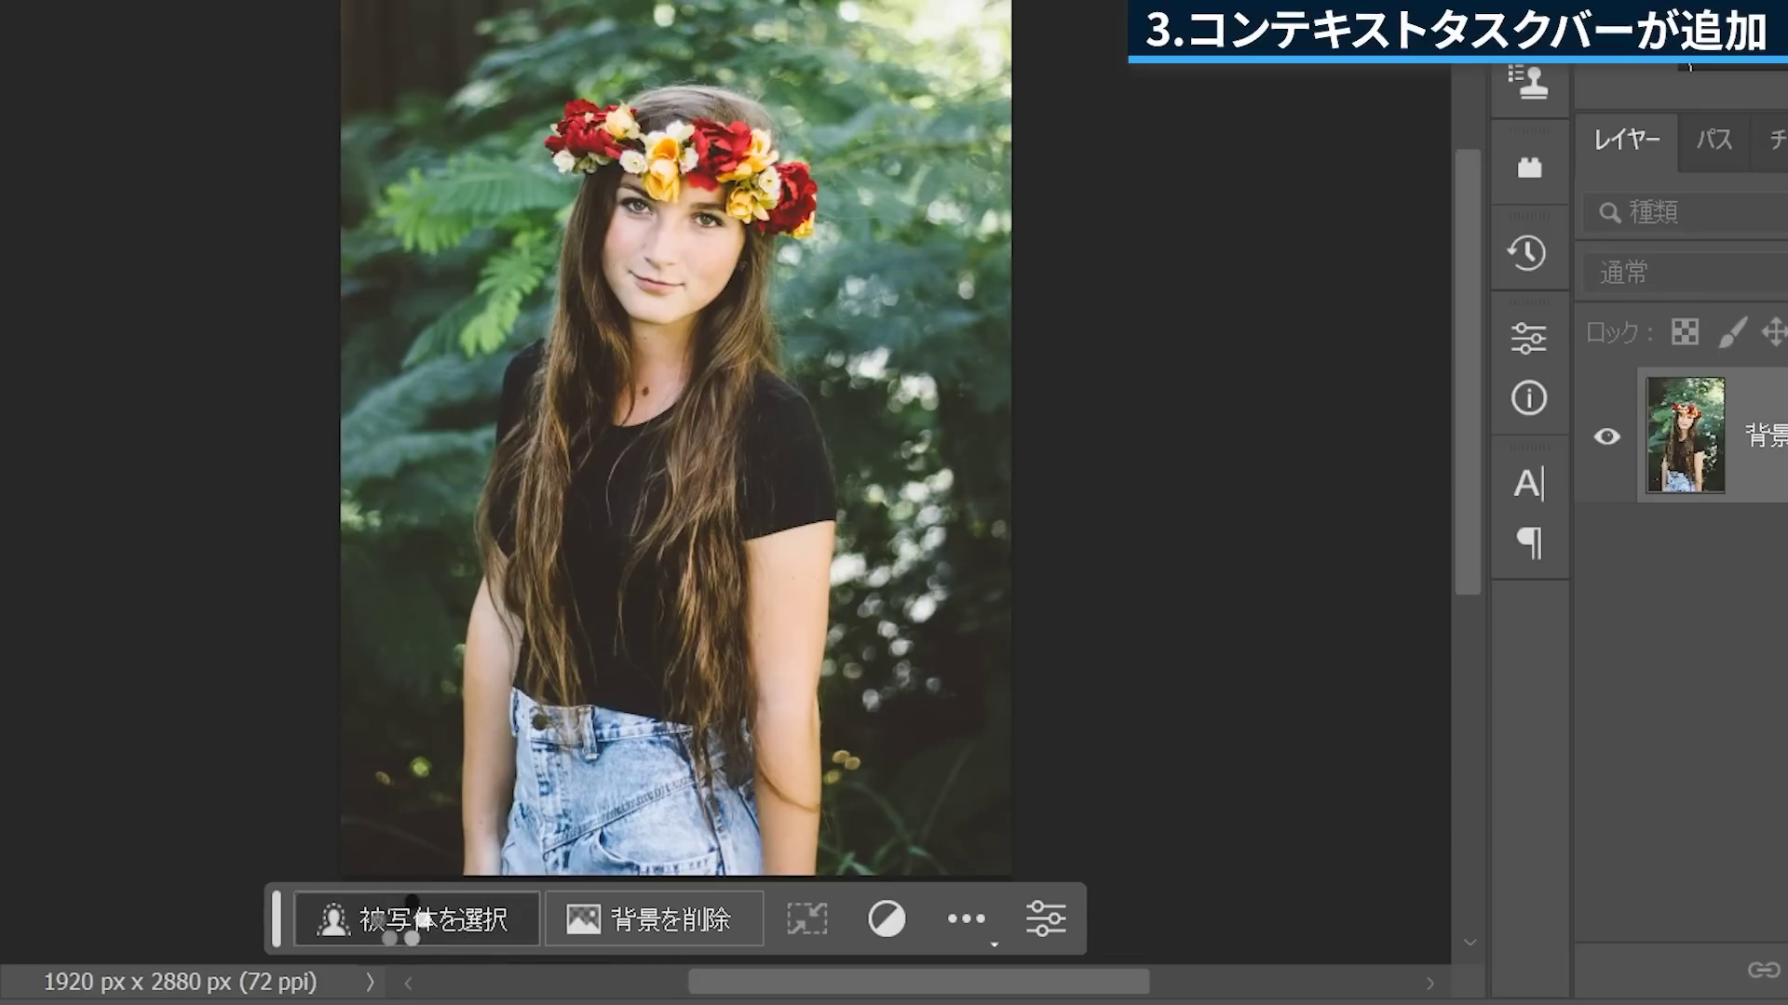
key("ctrl+d")
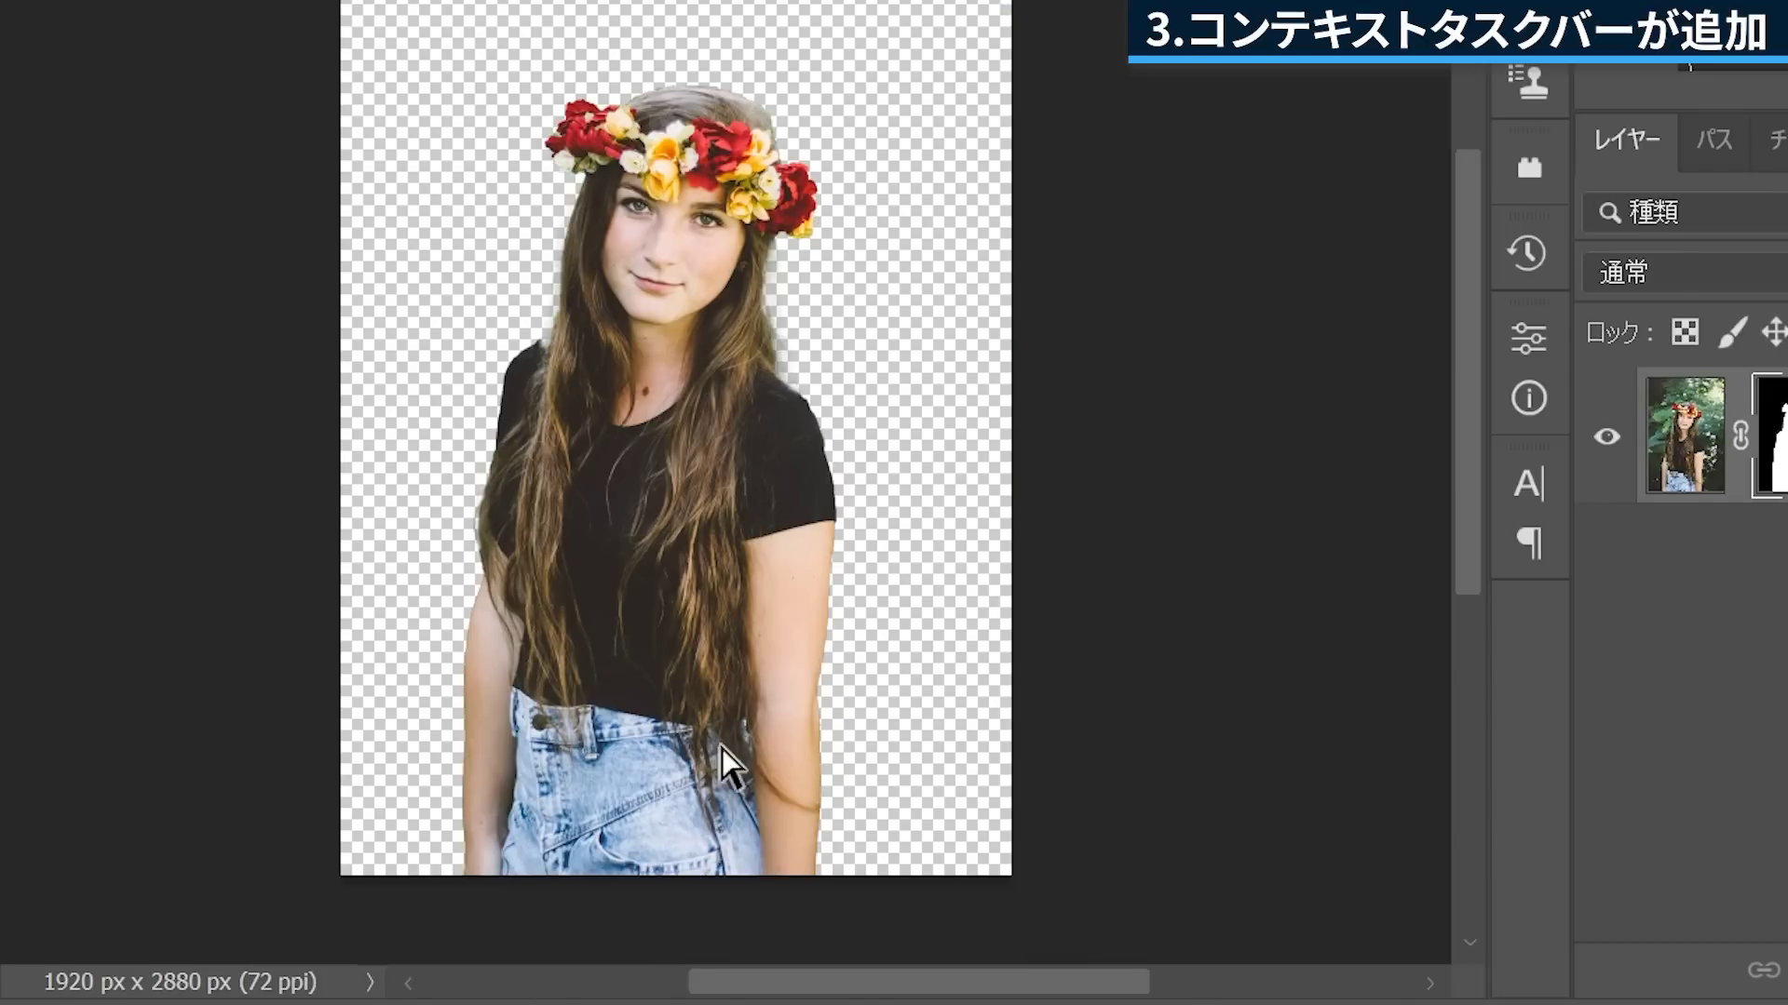
key("ctrl+z")
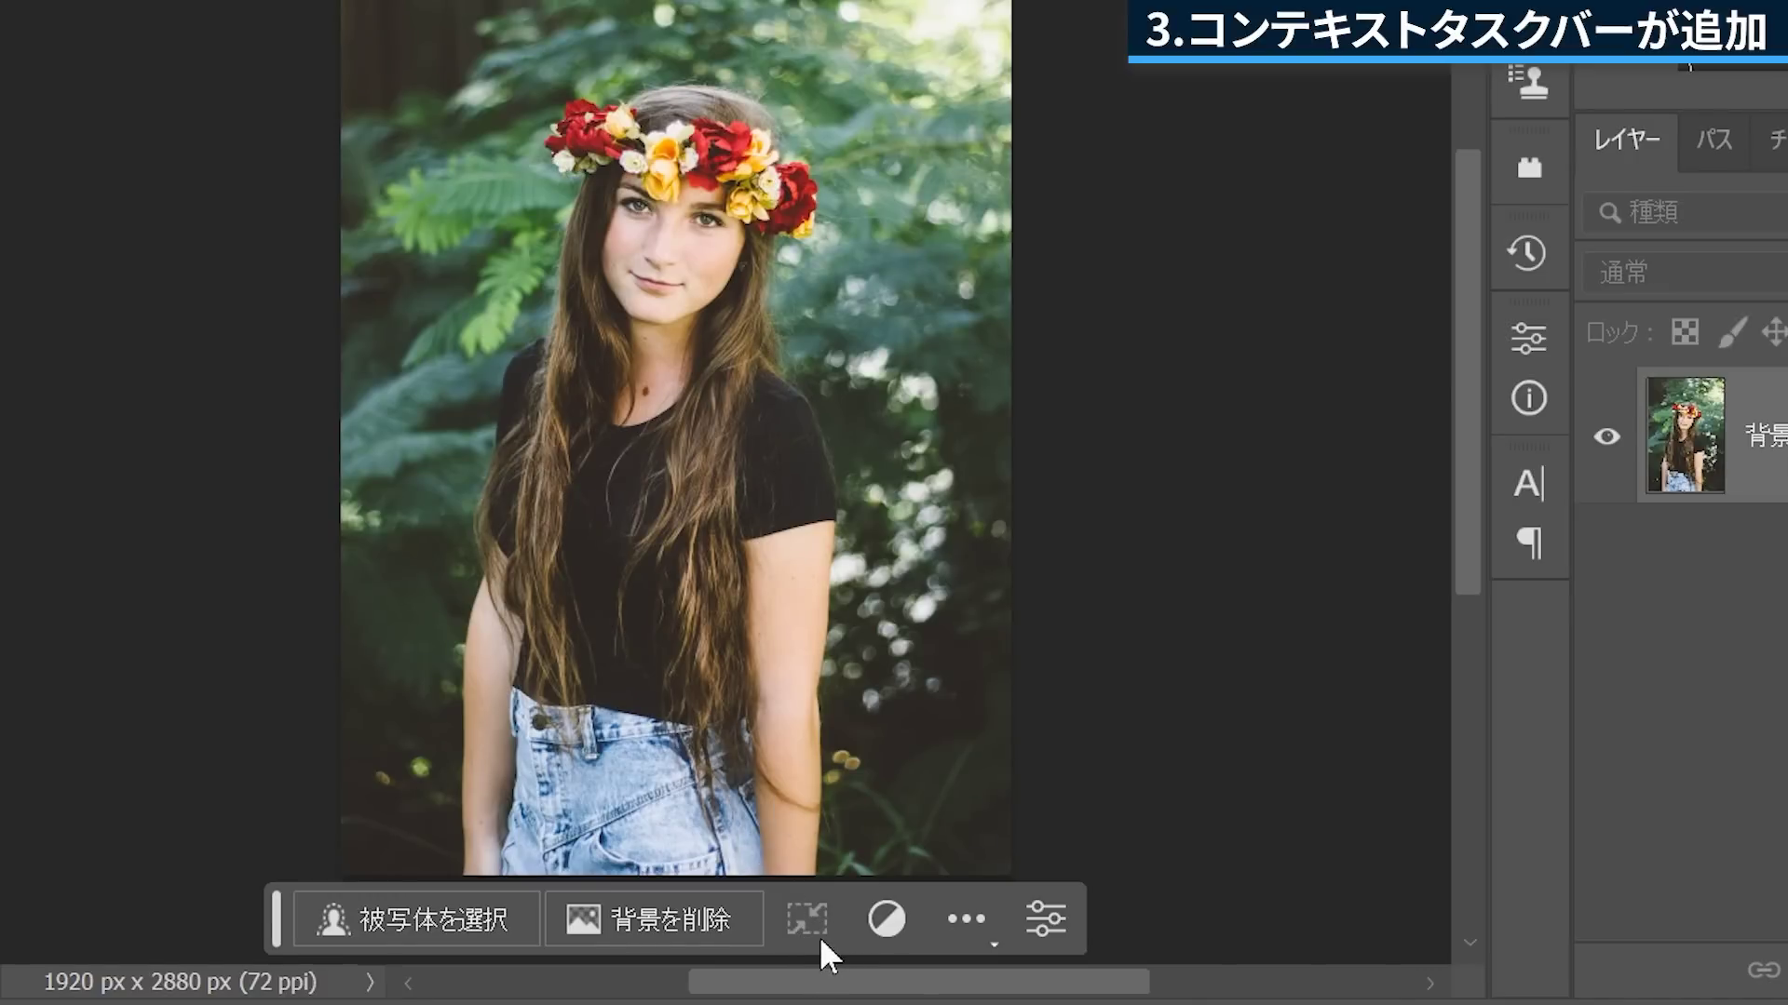
left_click(890, 926)
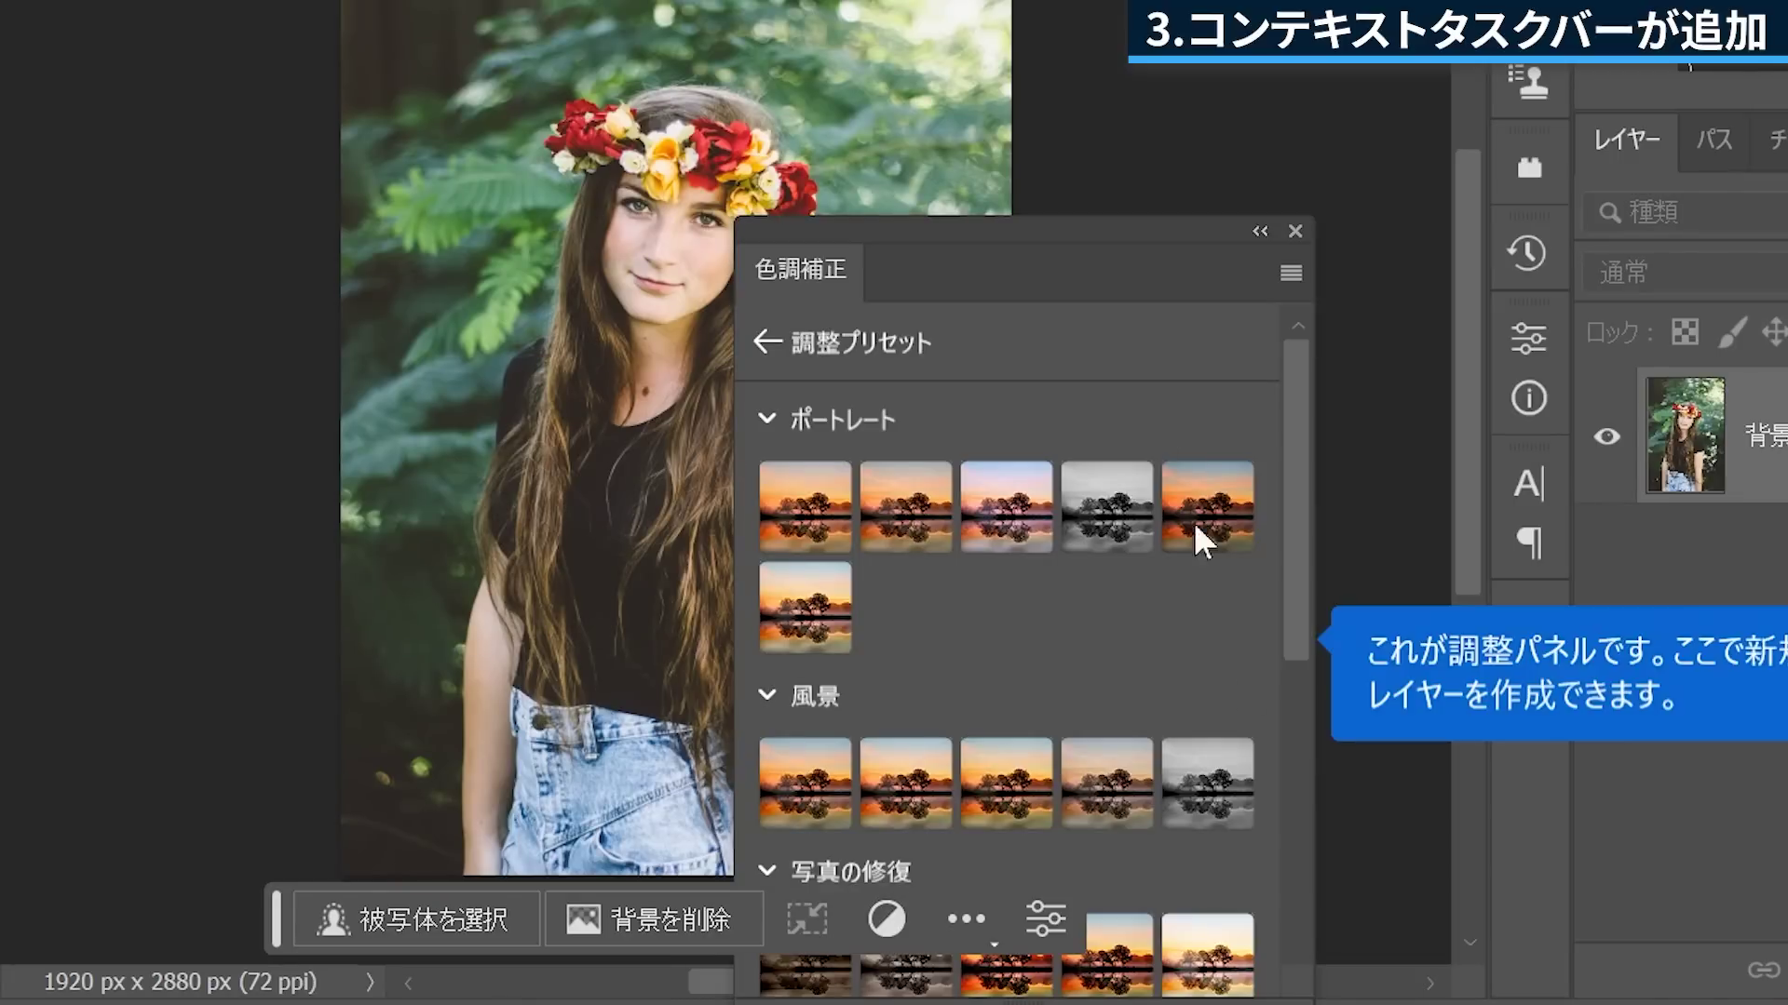
left_click(1295, 231)
left_click(959, 935)
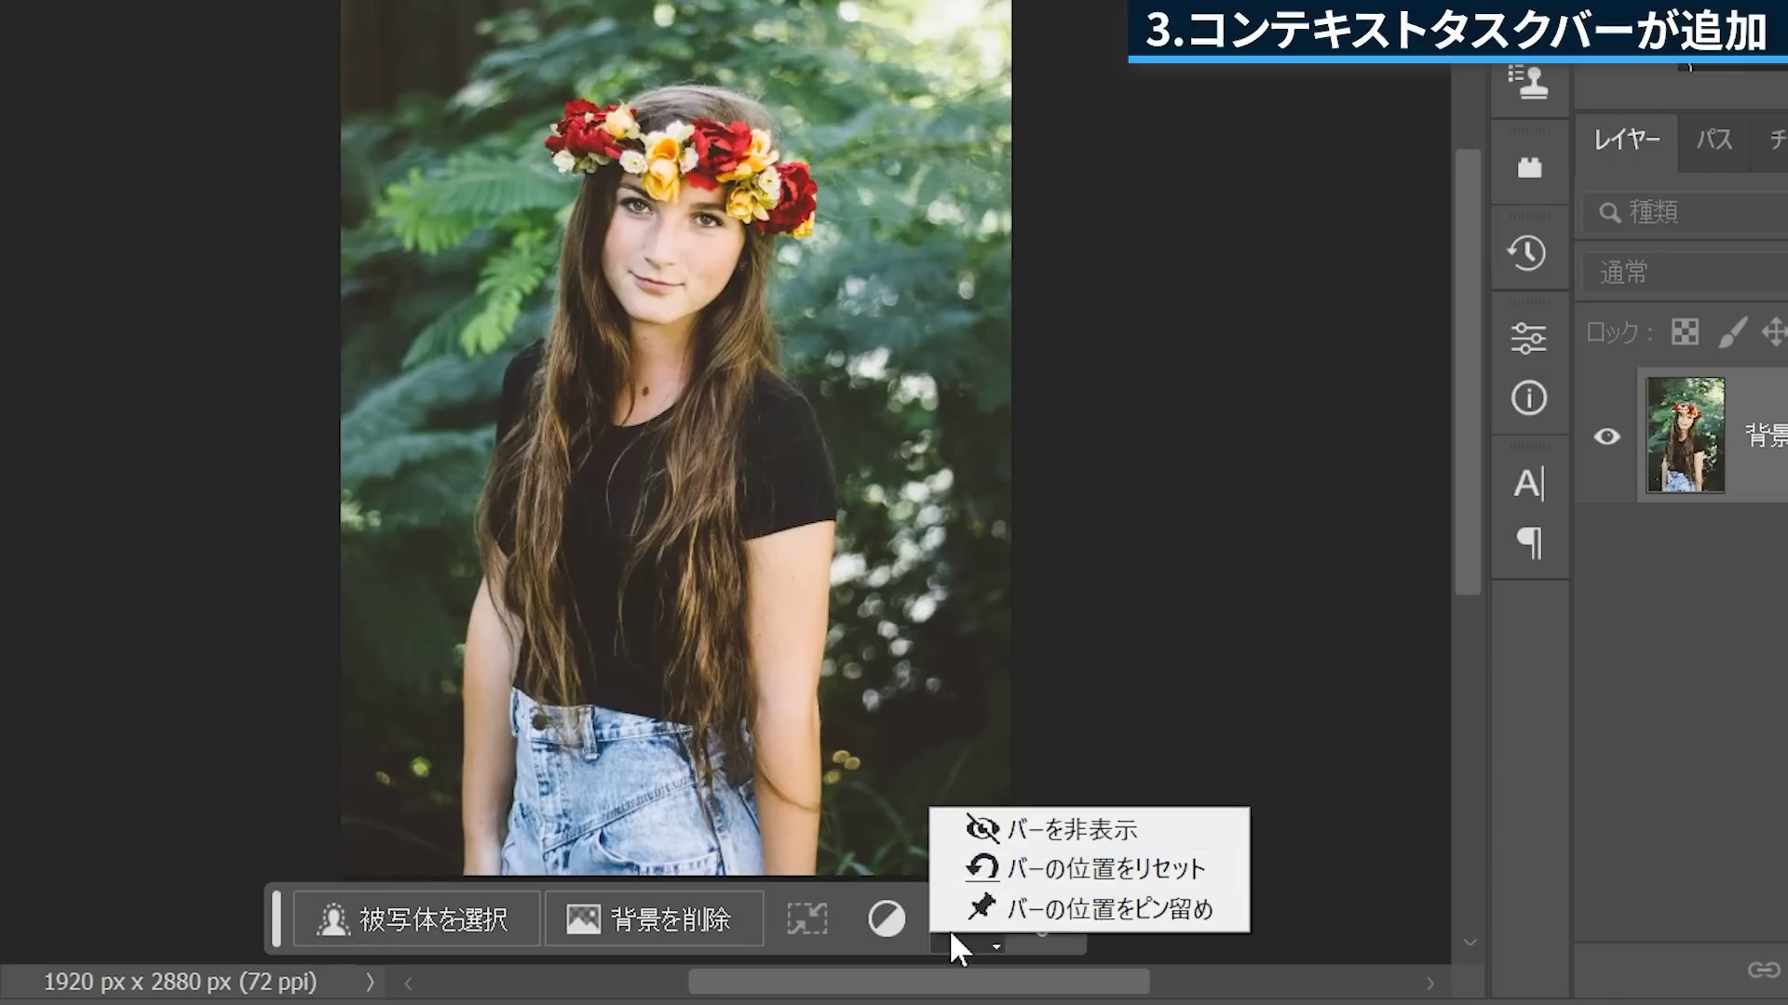
left_click(937, 941)
left_click(1057, 921)
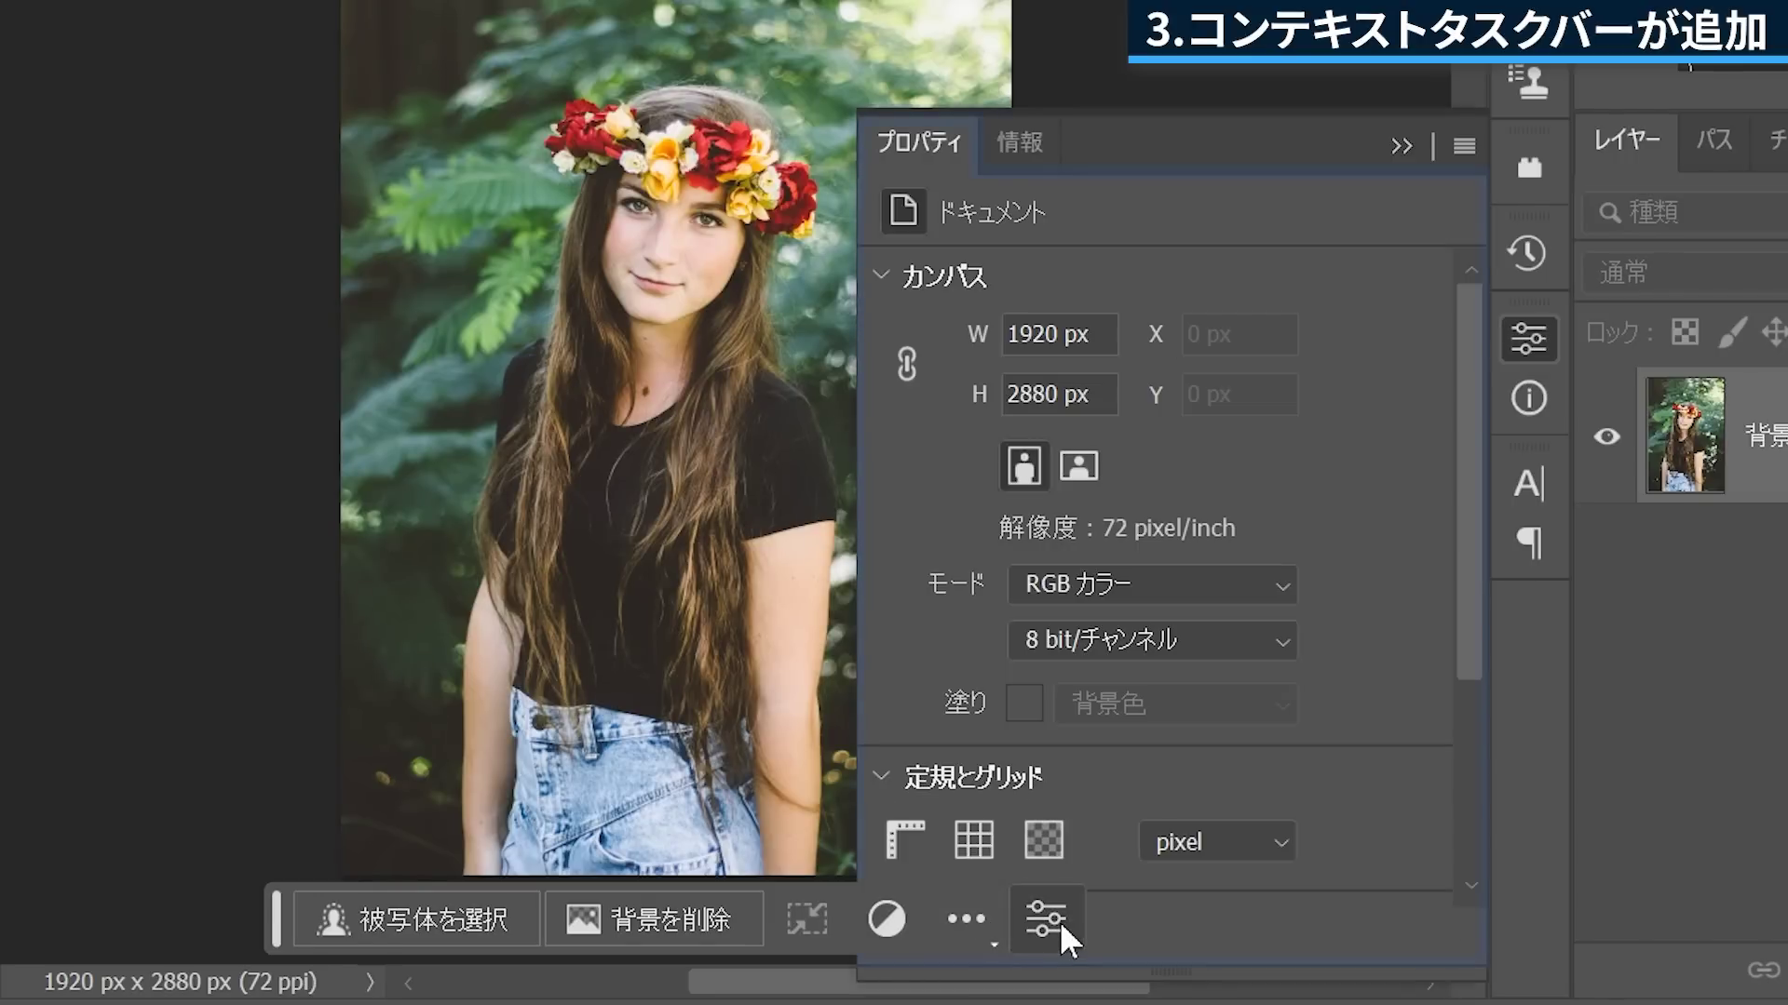
scroll(1303, 652, "down", 5)
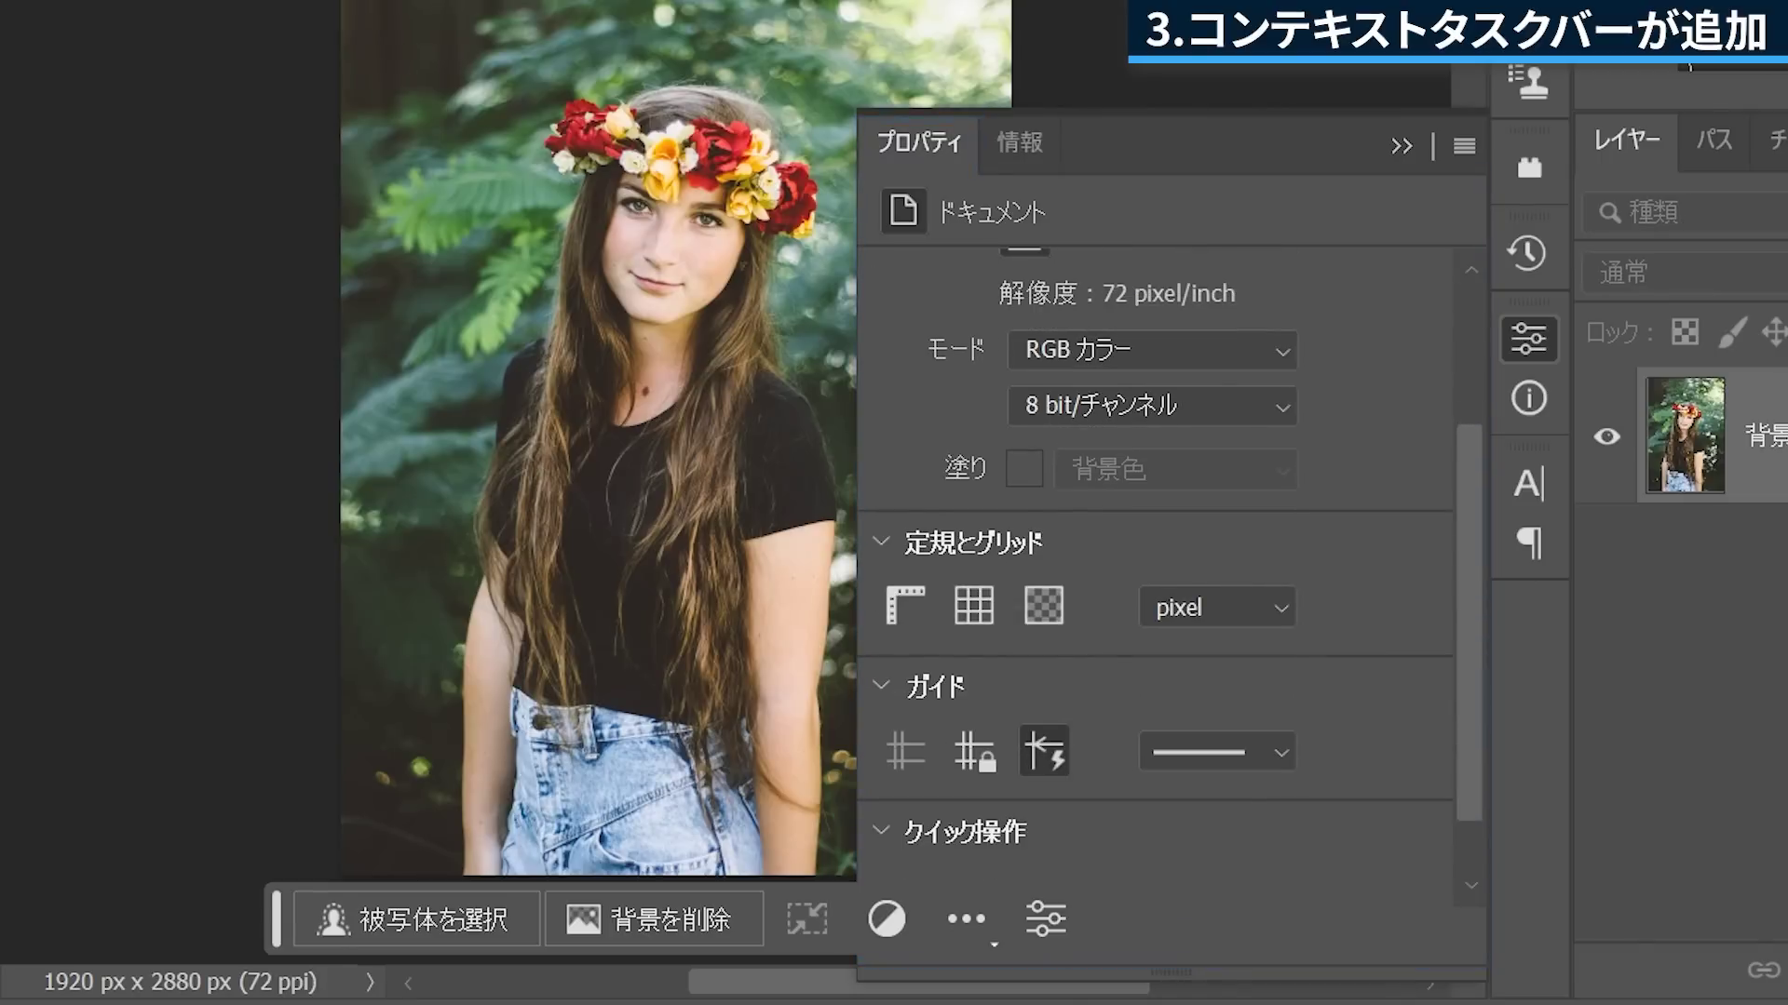
left_click(1402, 146)
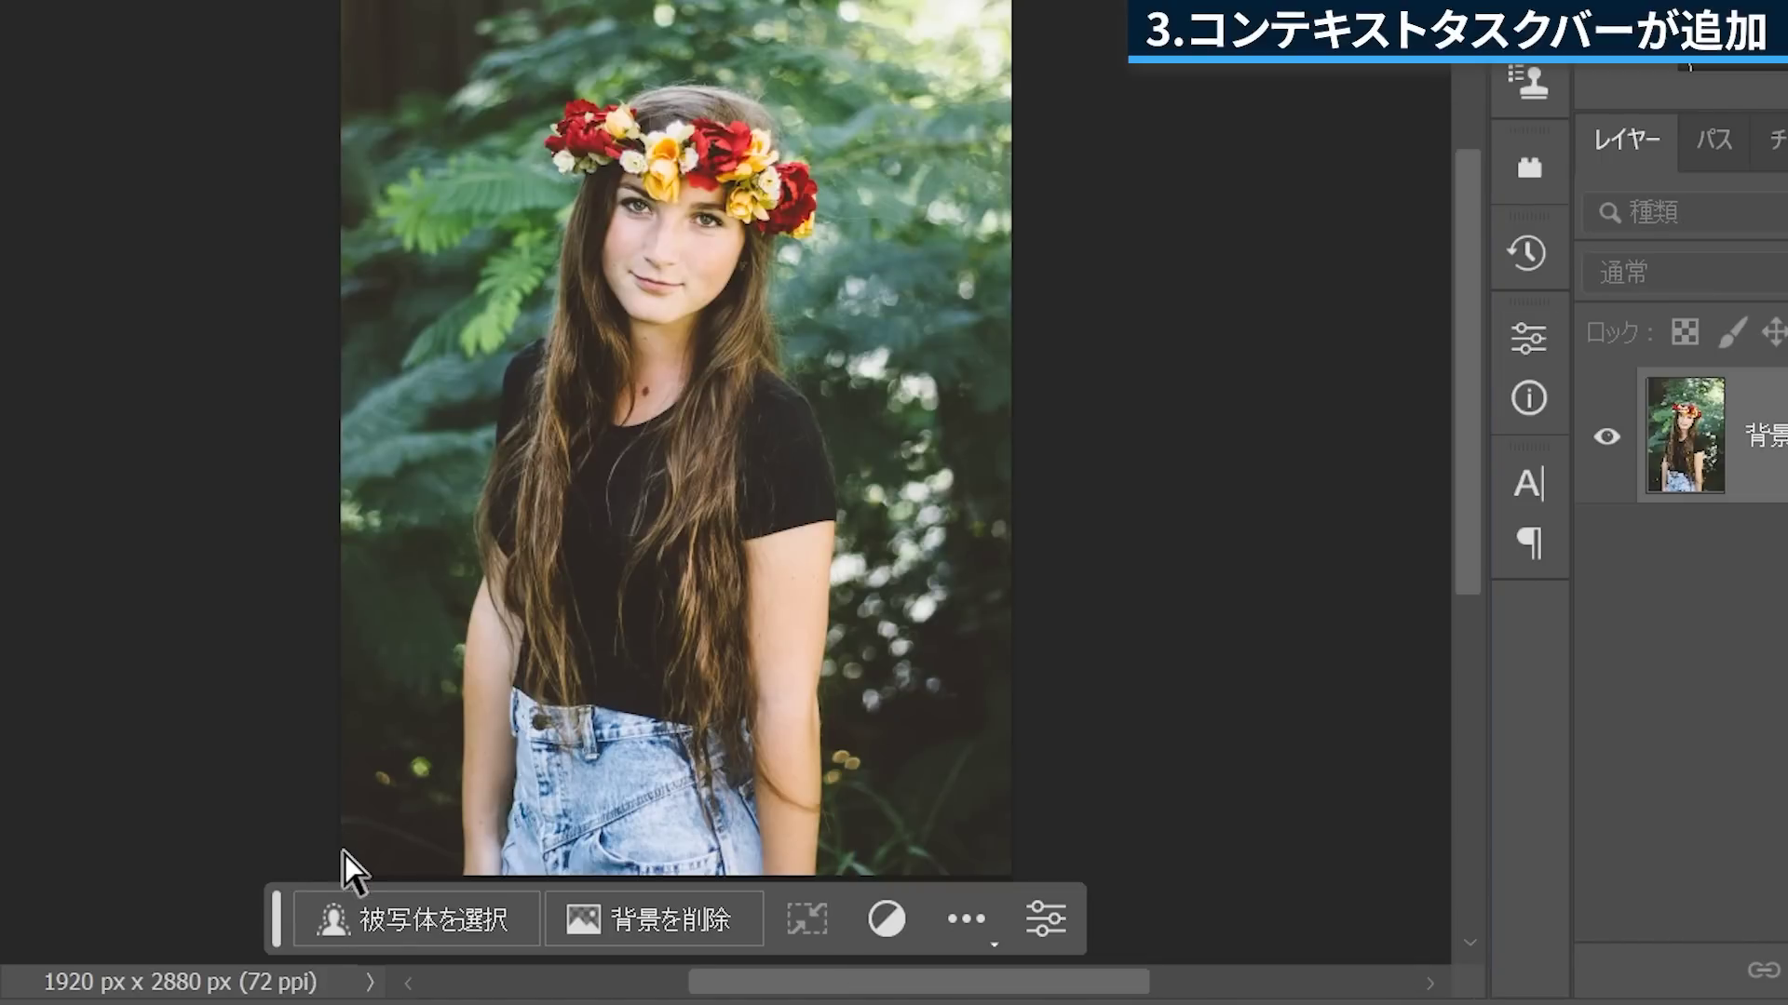
left_click(398, 922)
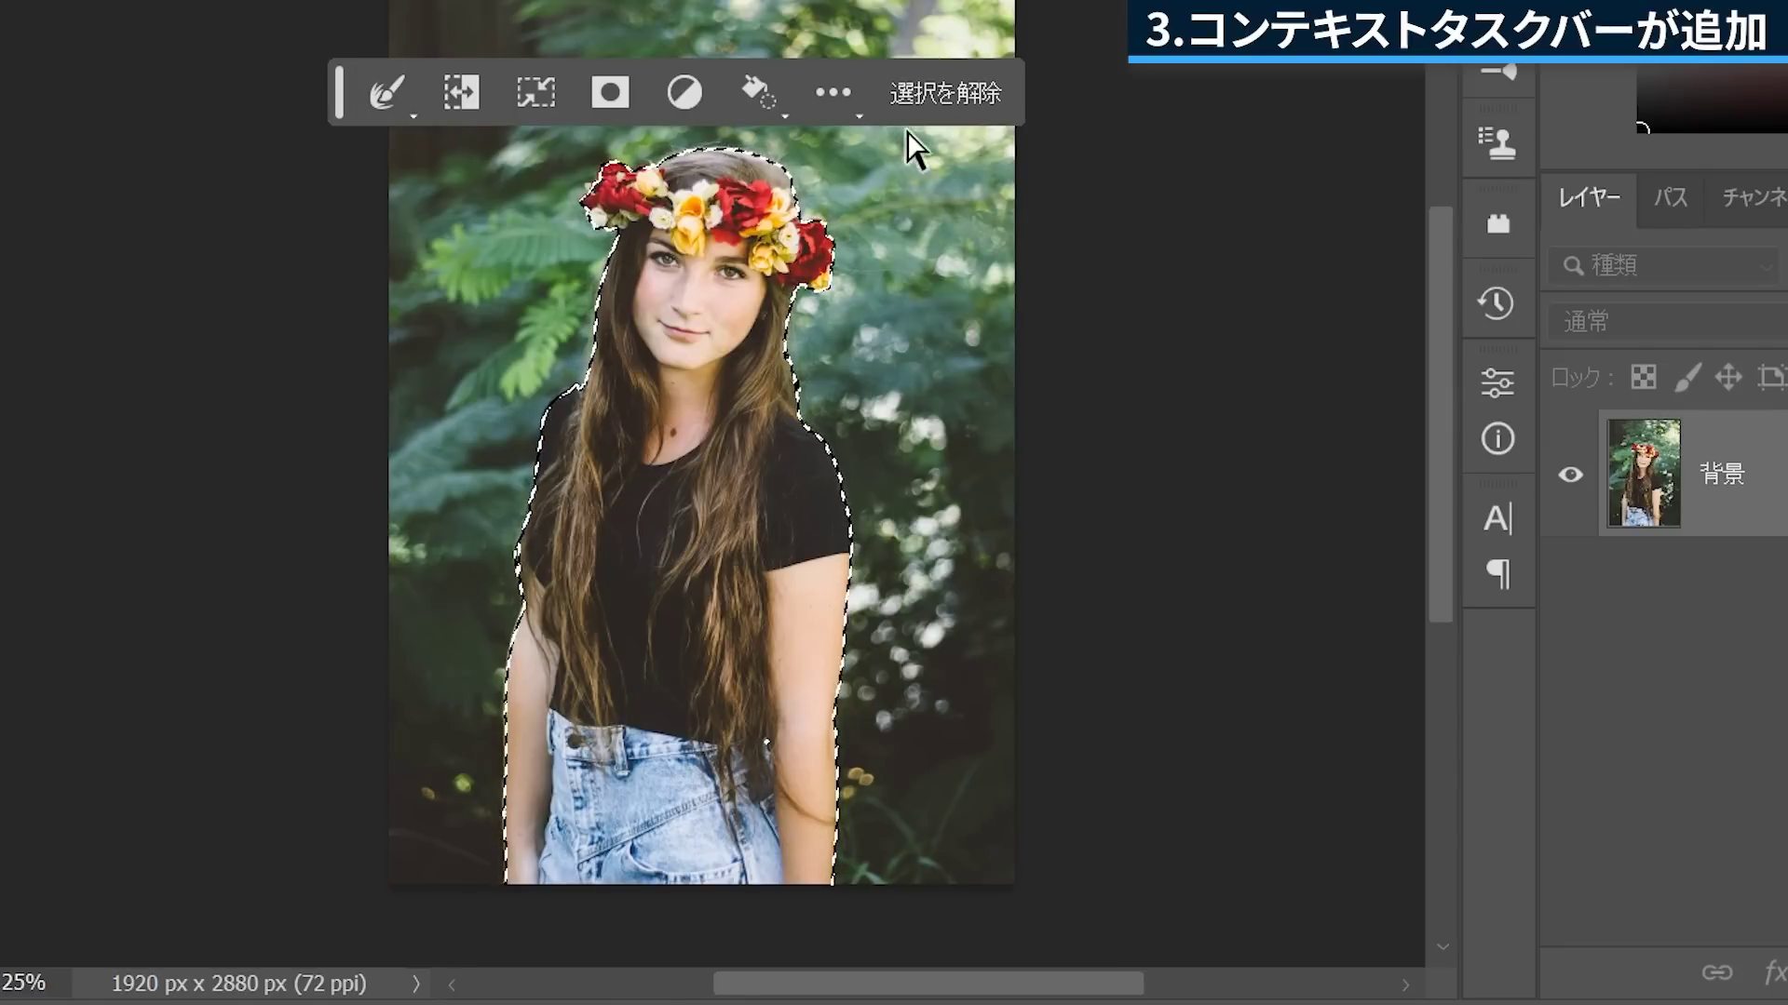
left_click(387, 93)
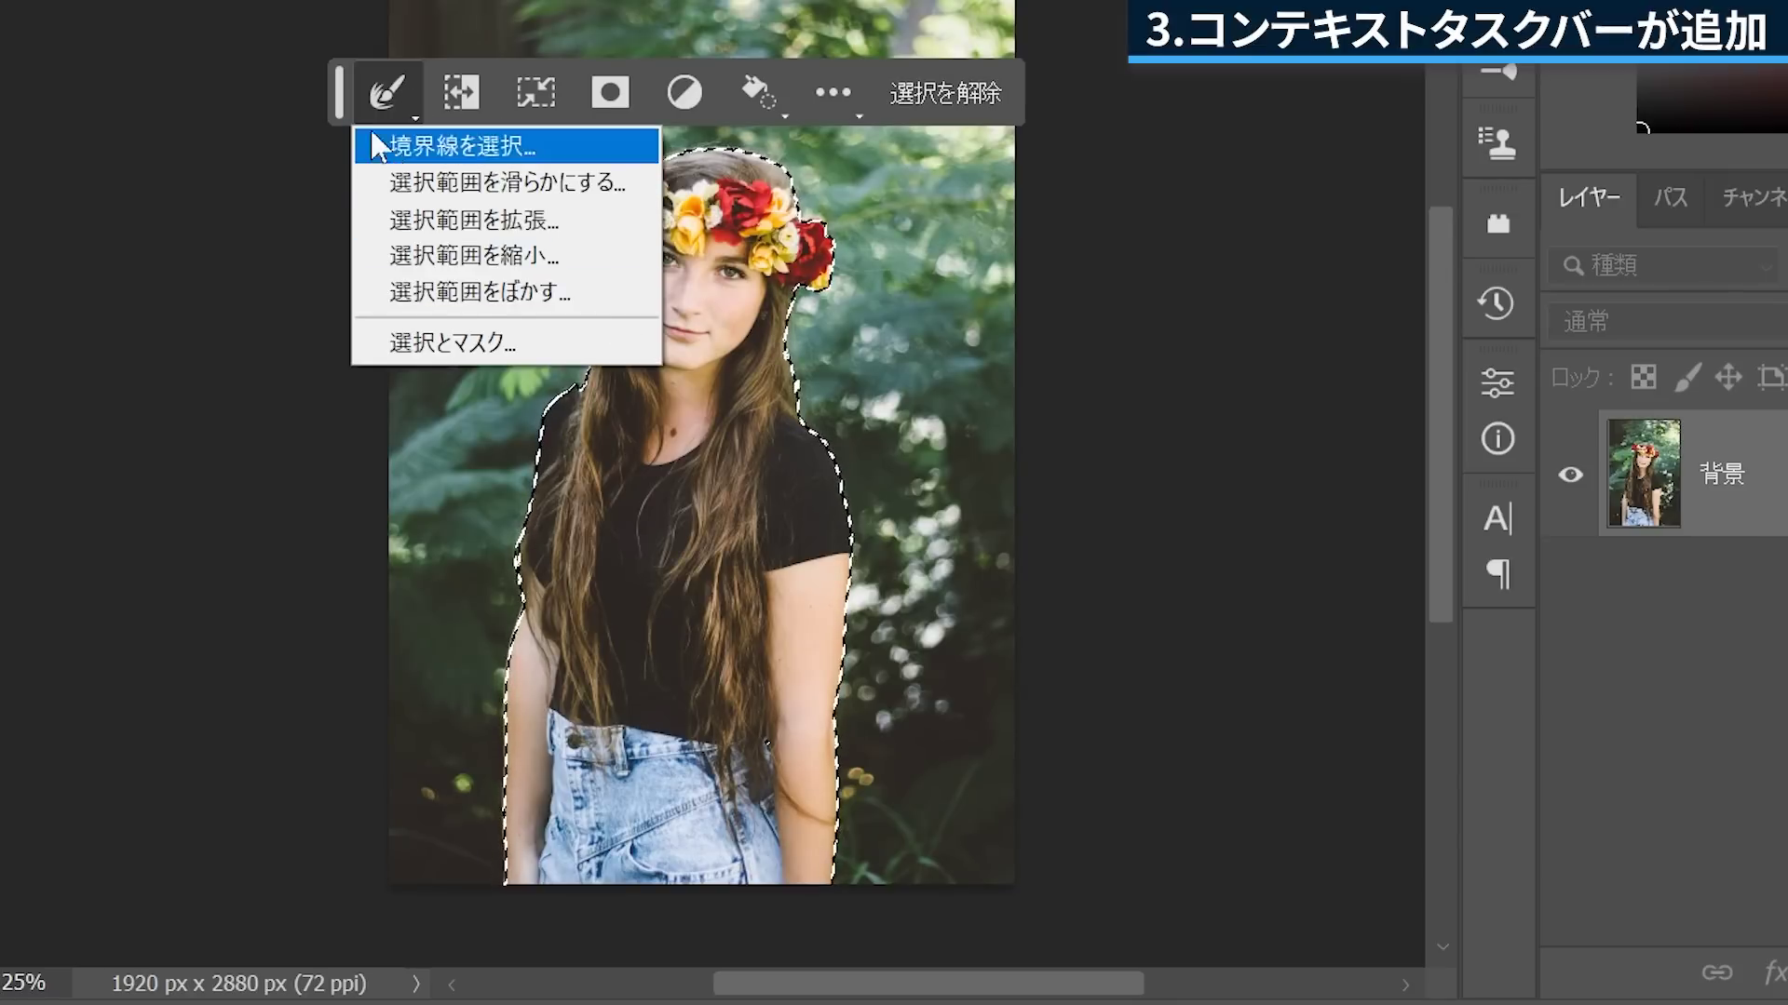
left_click(386, 93)
left_click(471, 110)
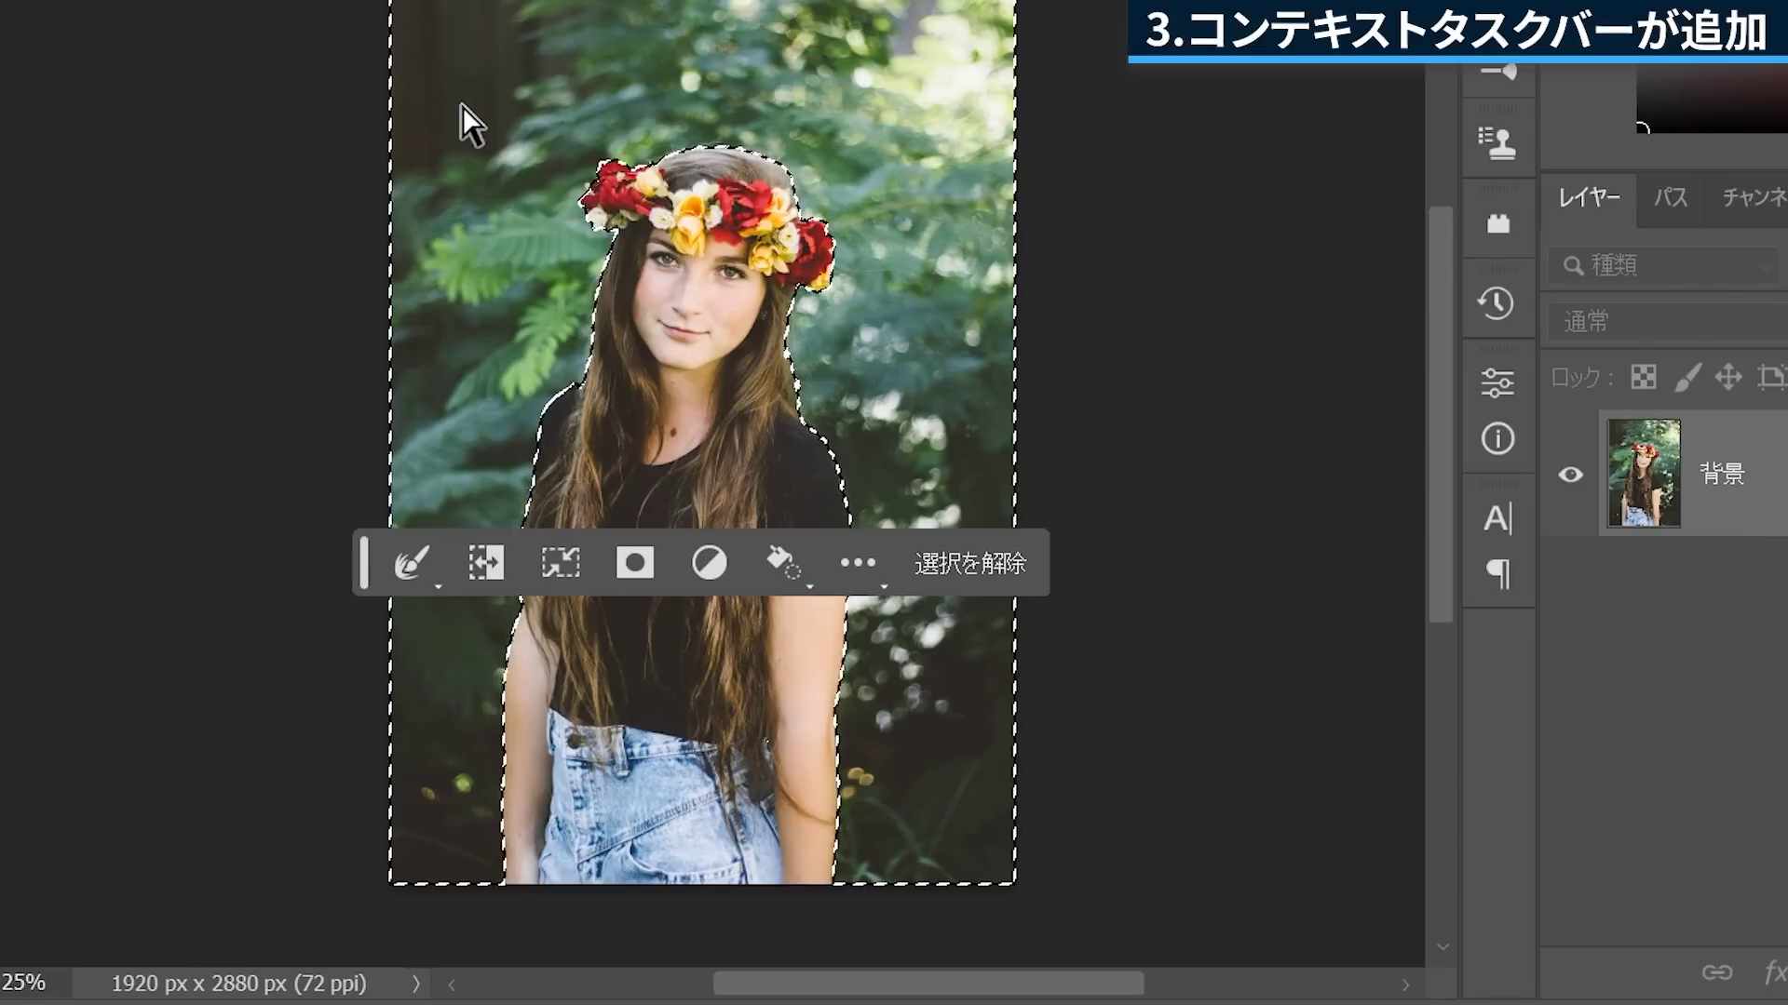
key("ctrl+shift+i")
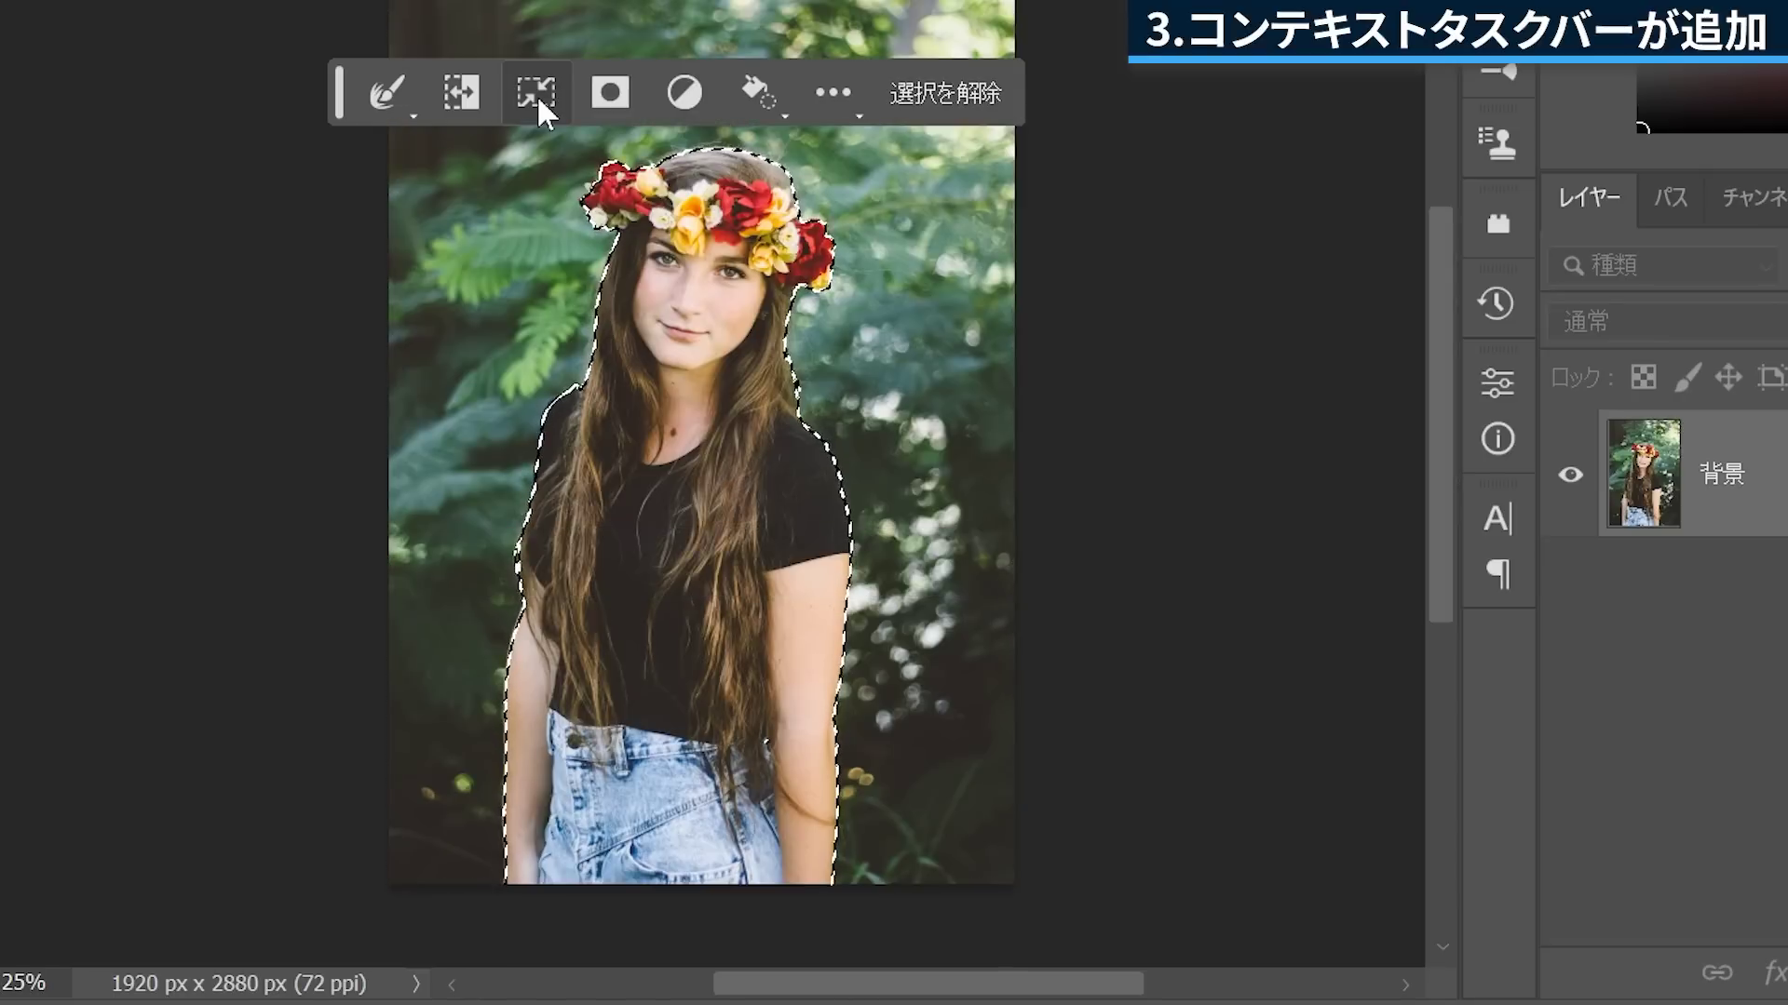
left_click(536, 92)
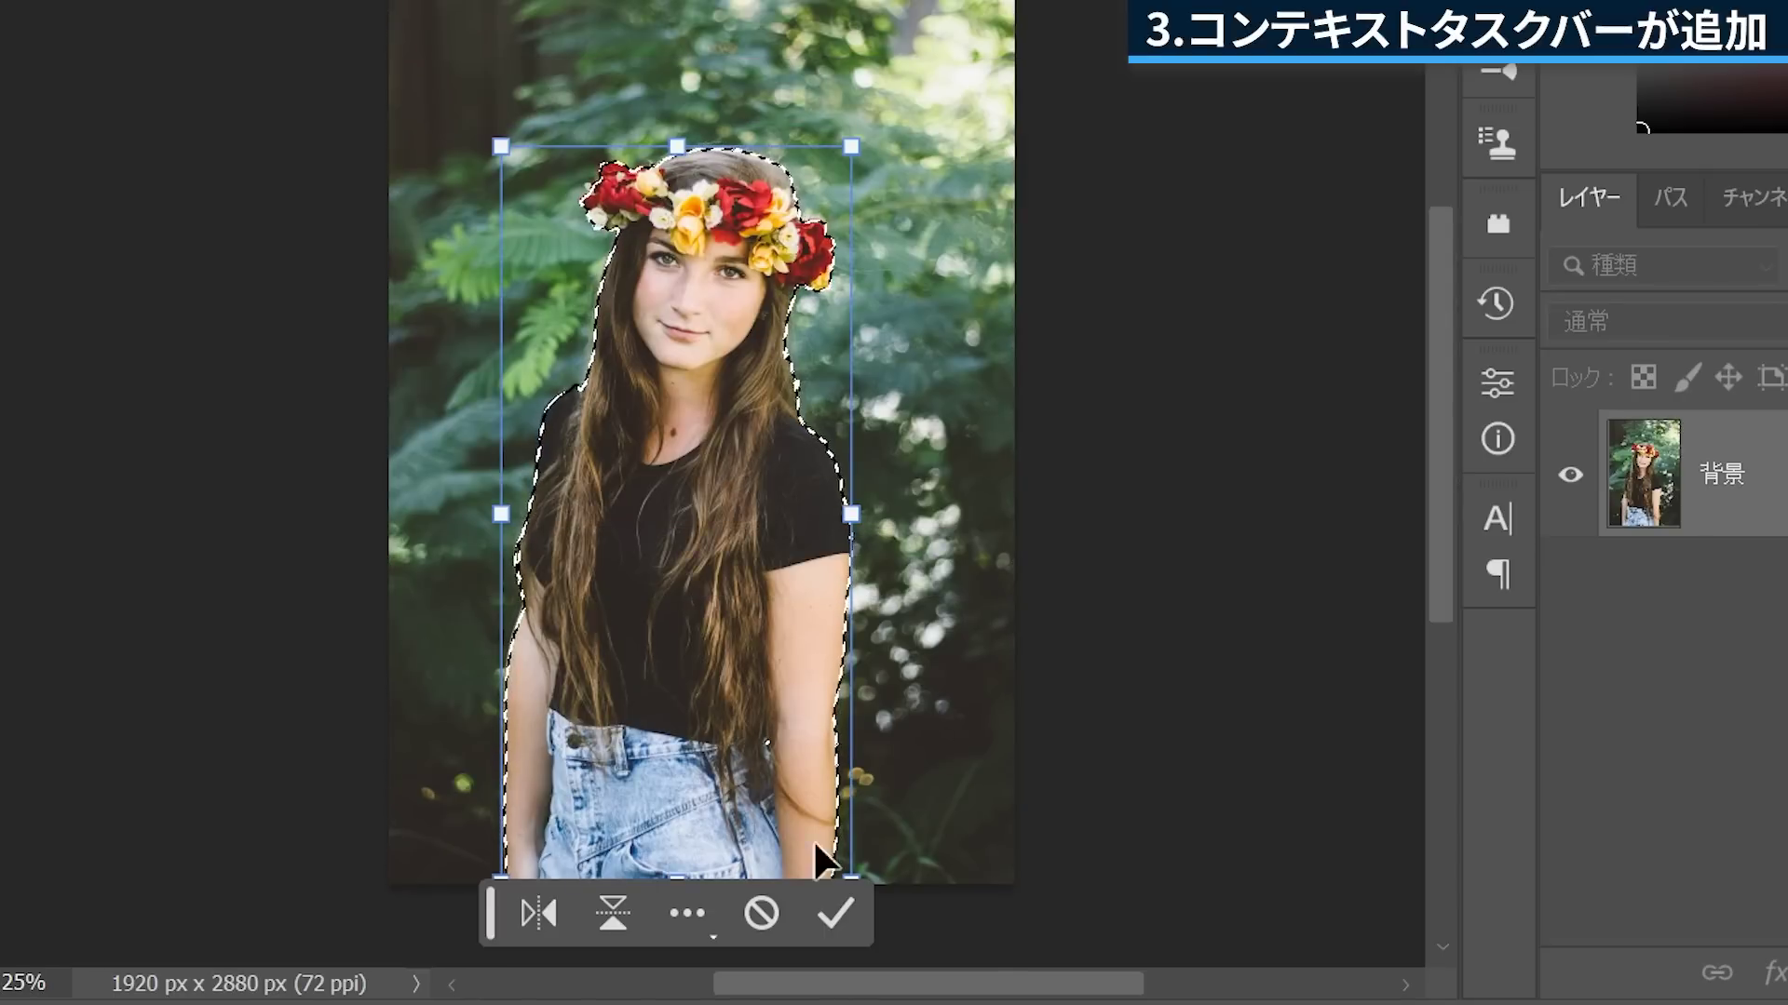
left_click(817, 922)
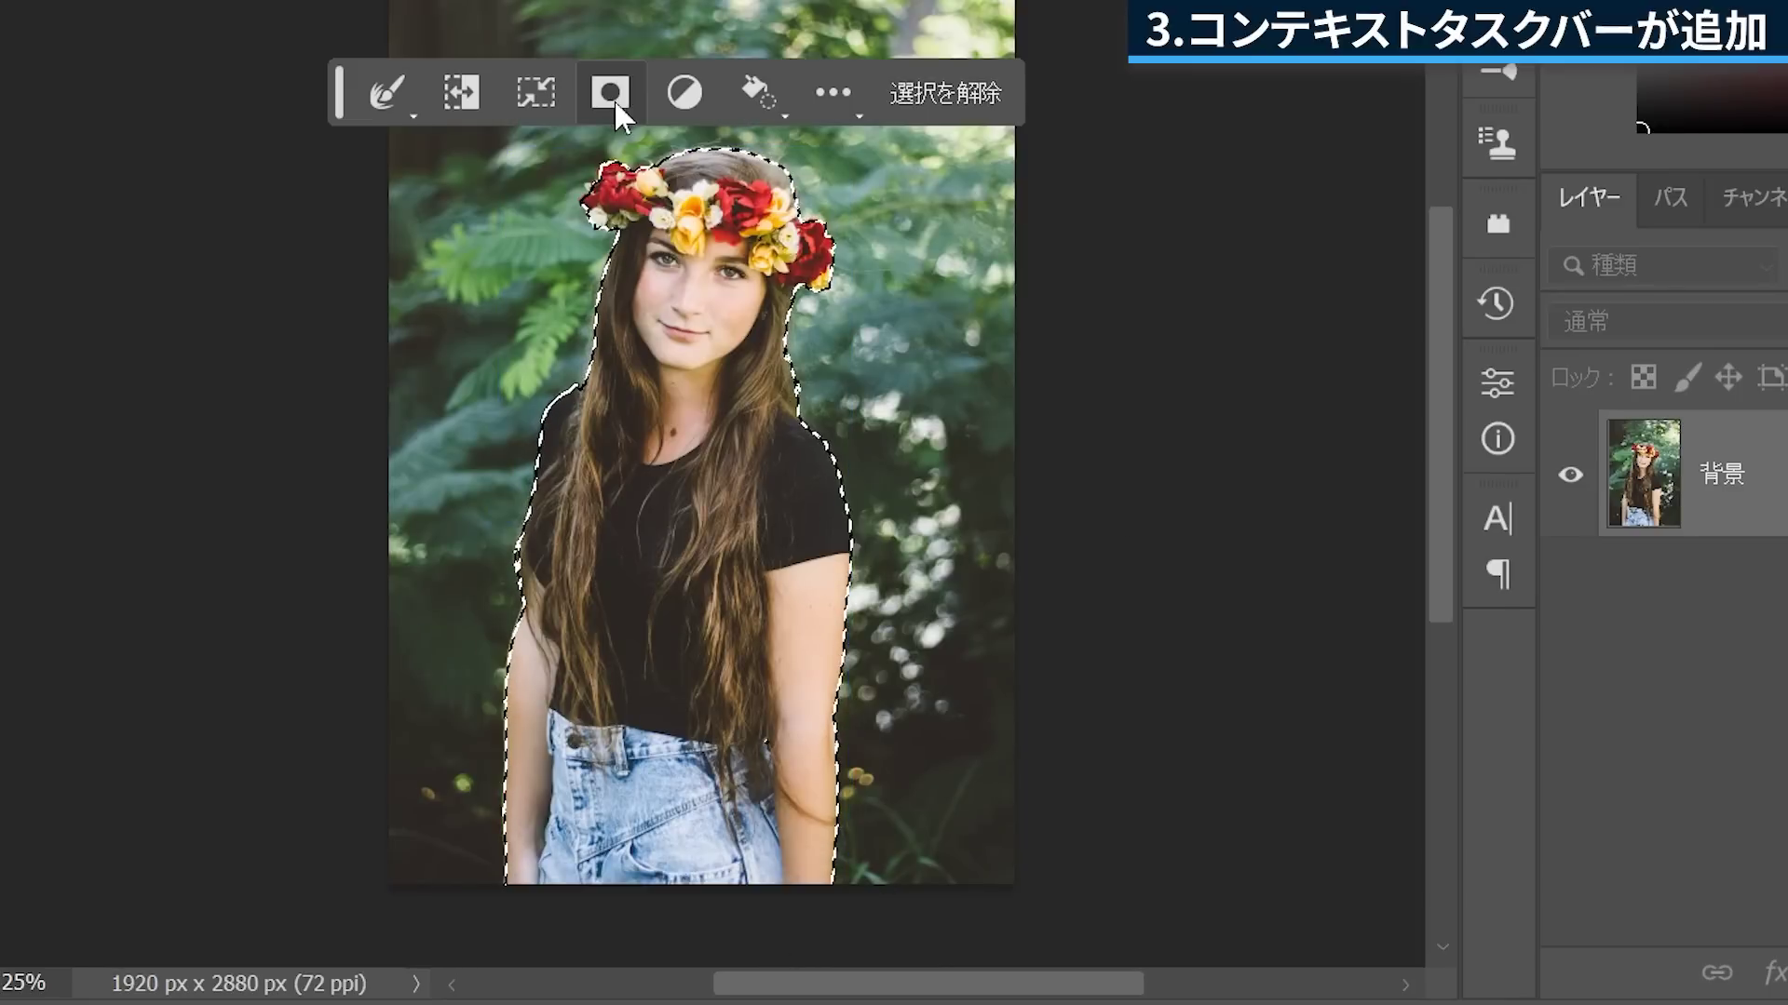
left_click(685, 91)
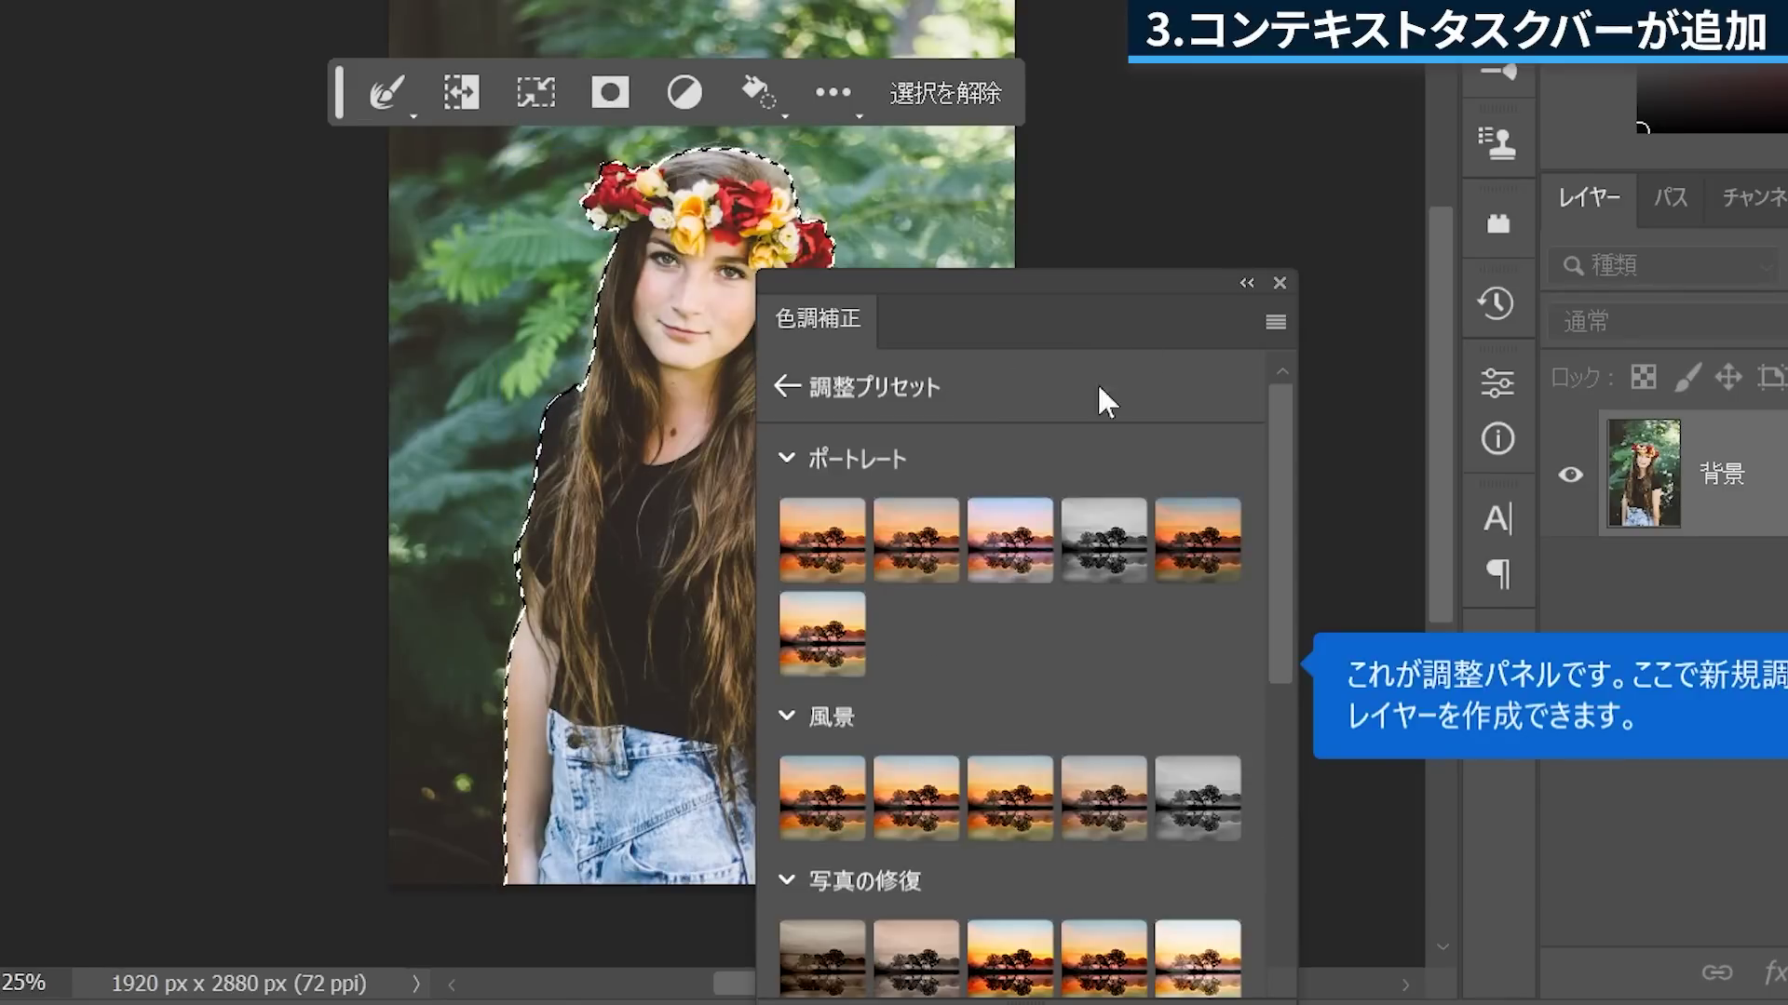
left_click(756, 89)
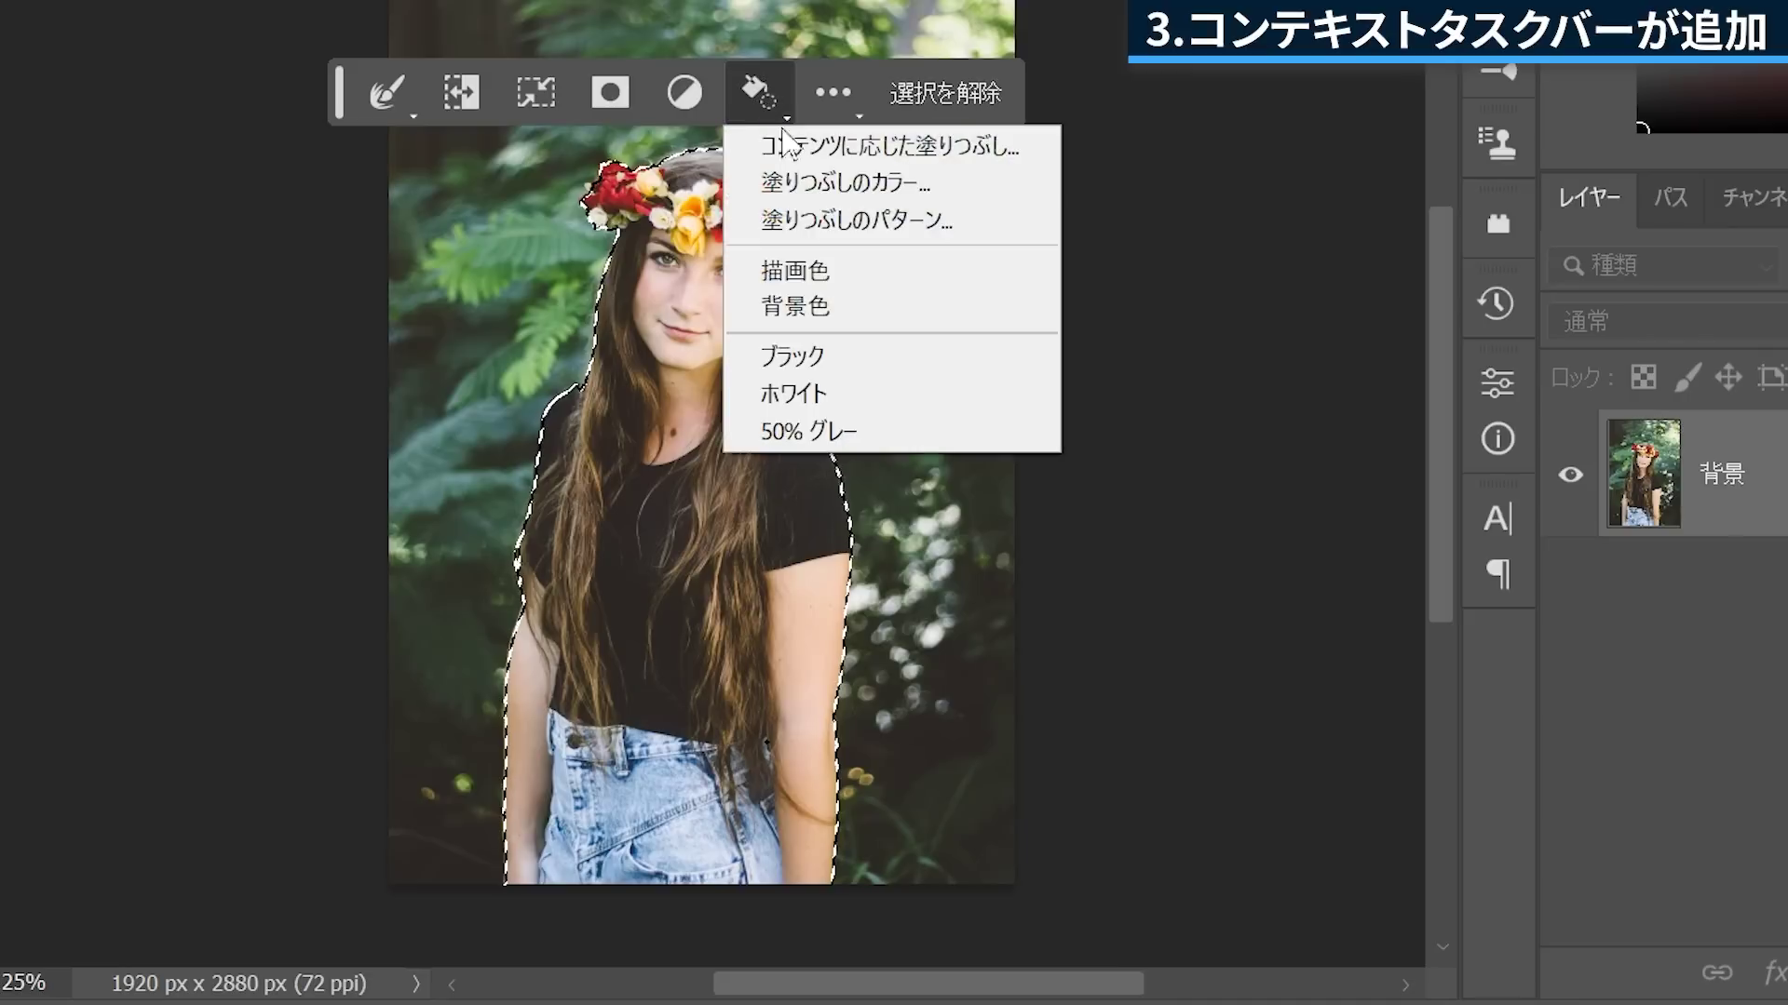
left_click(977, 100)
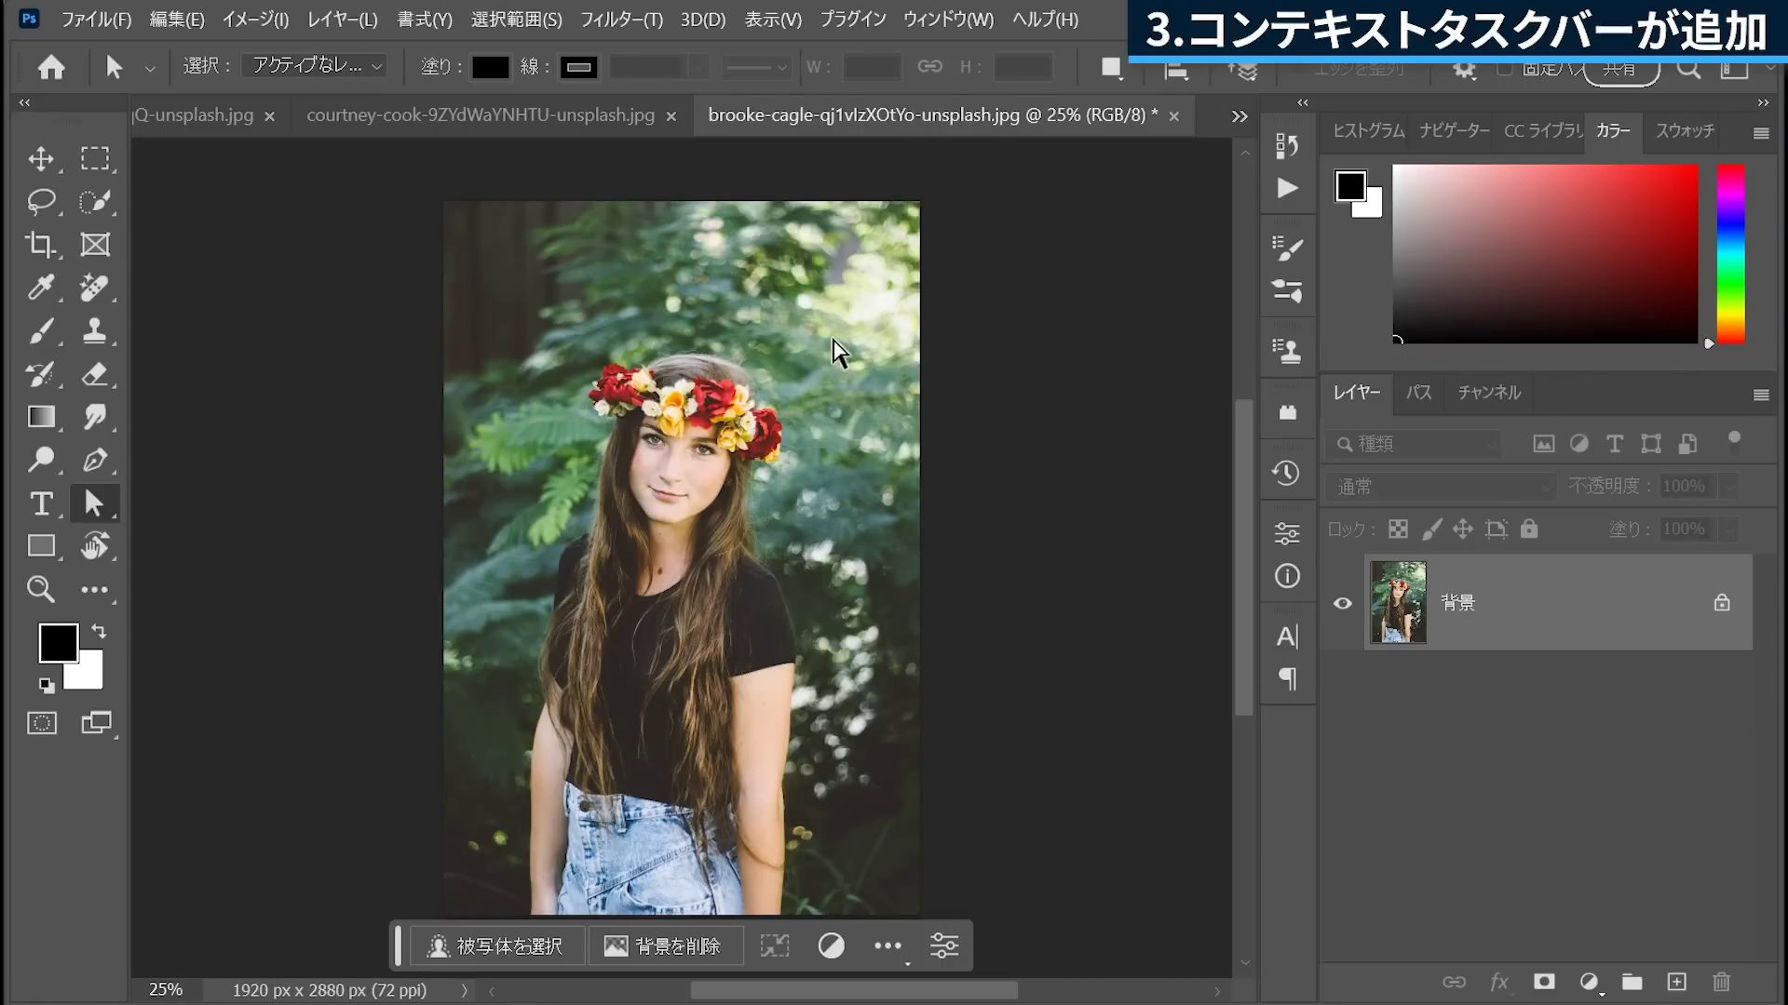
Add a 12 pt red FOREST text layer near the portrait's top-left corner.
left_click(42, 506)
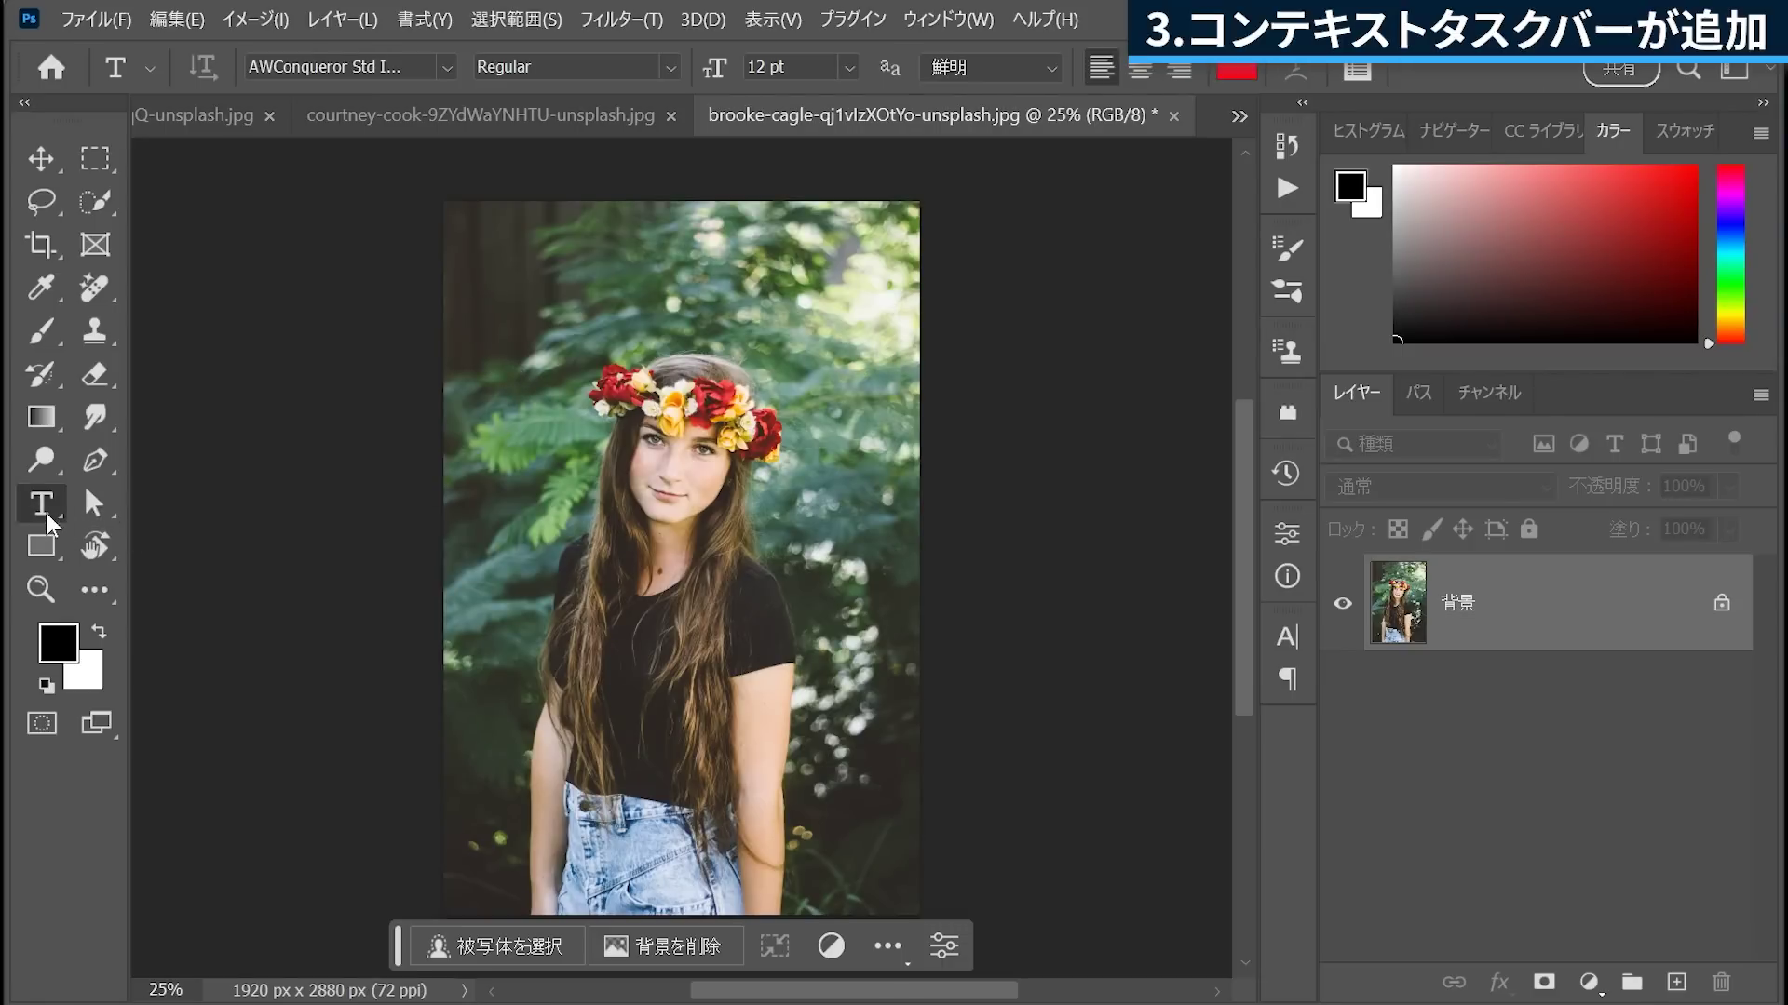
left_click(516, 316)
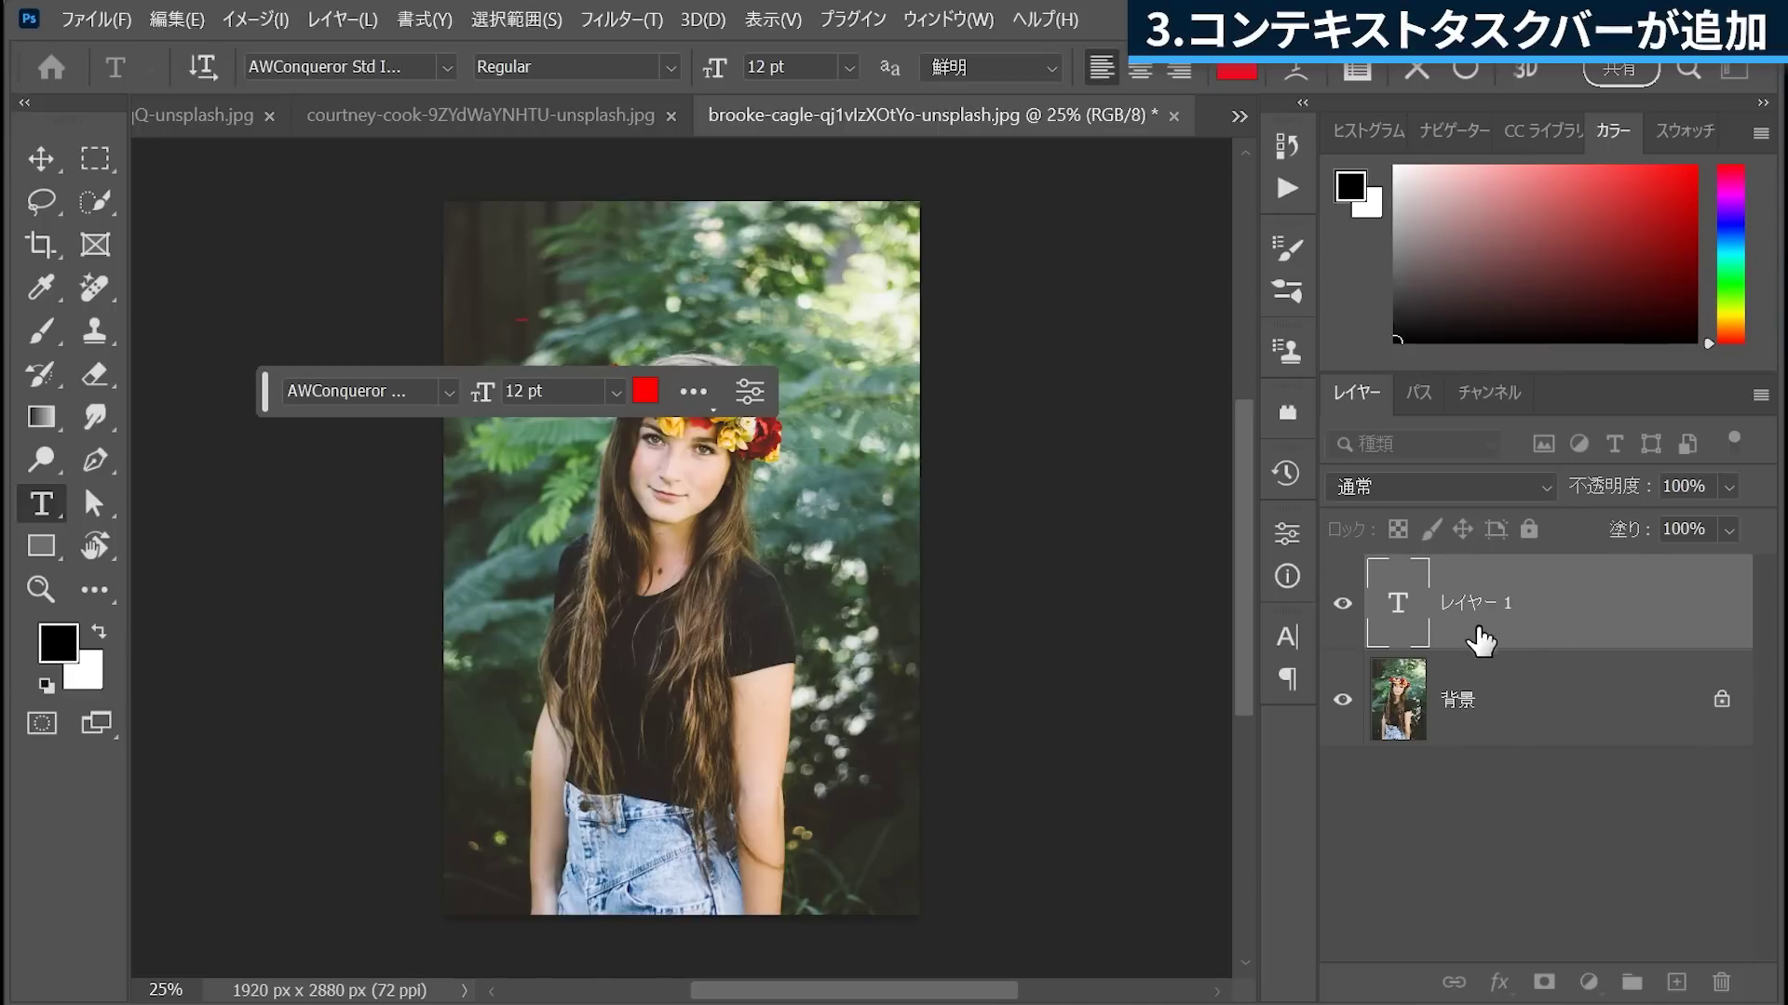
left_click(1422, 643)
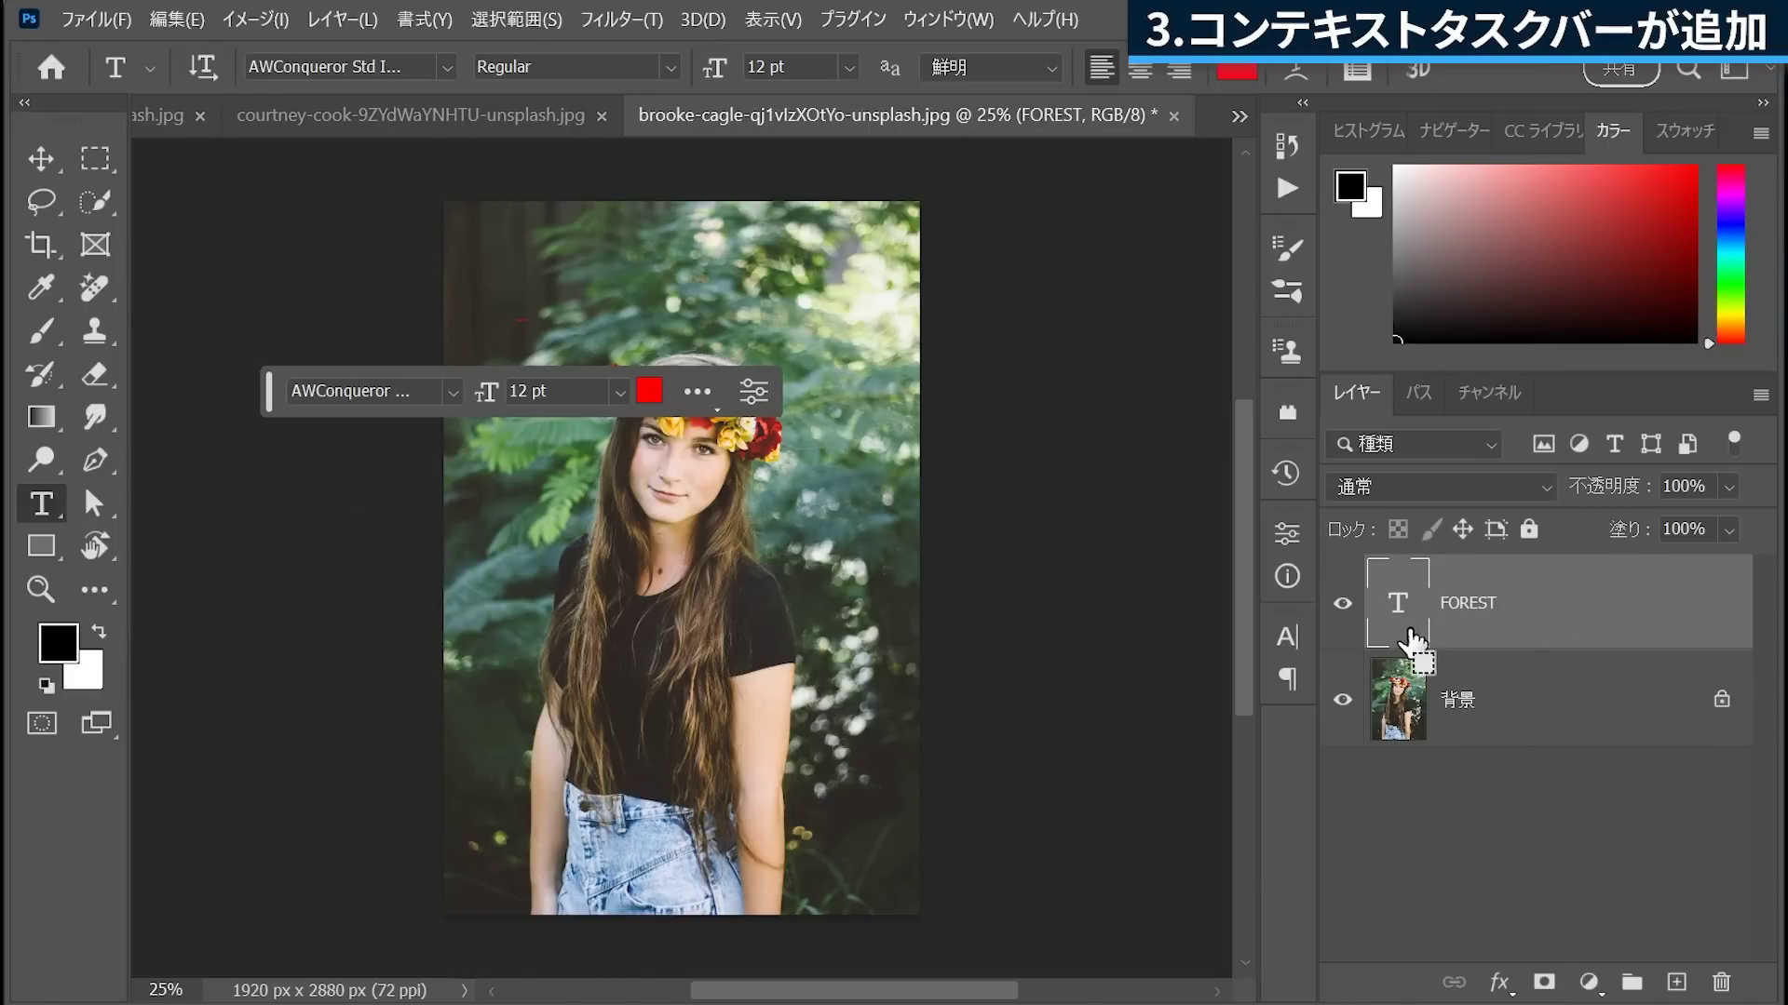
key("ctrl+t")
left_click_drag(524, 317, 921, 247)
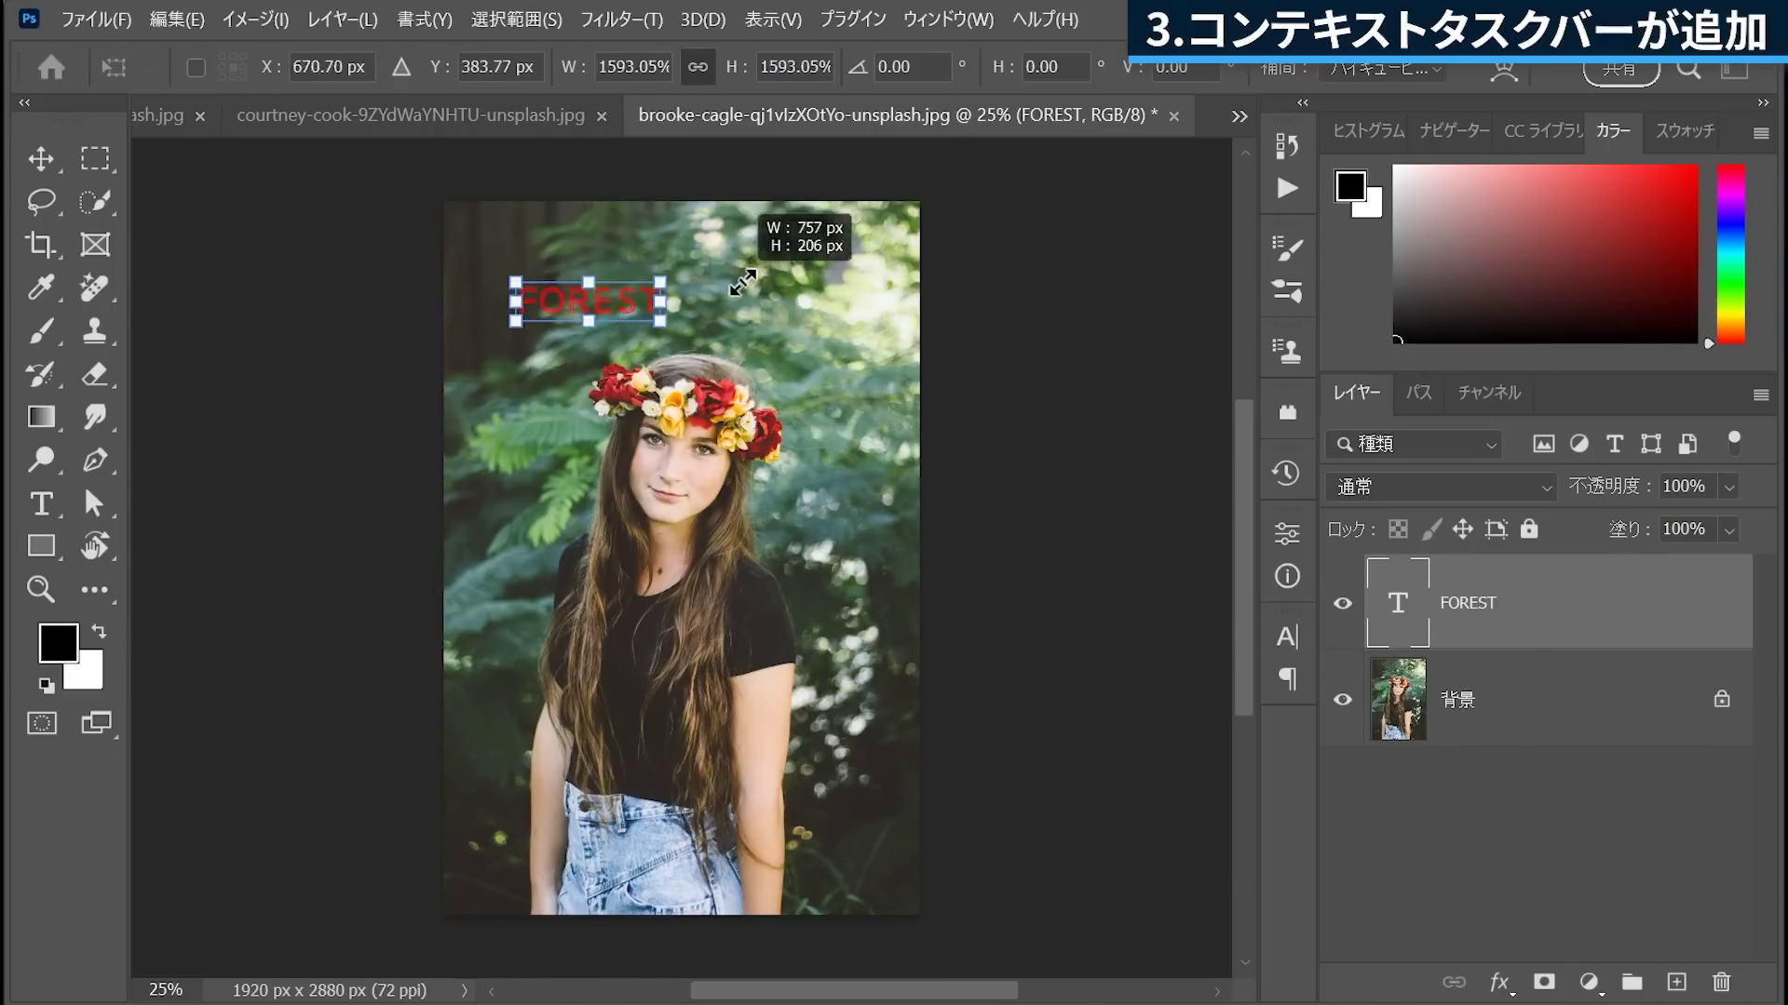
key("Return")
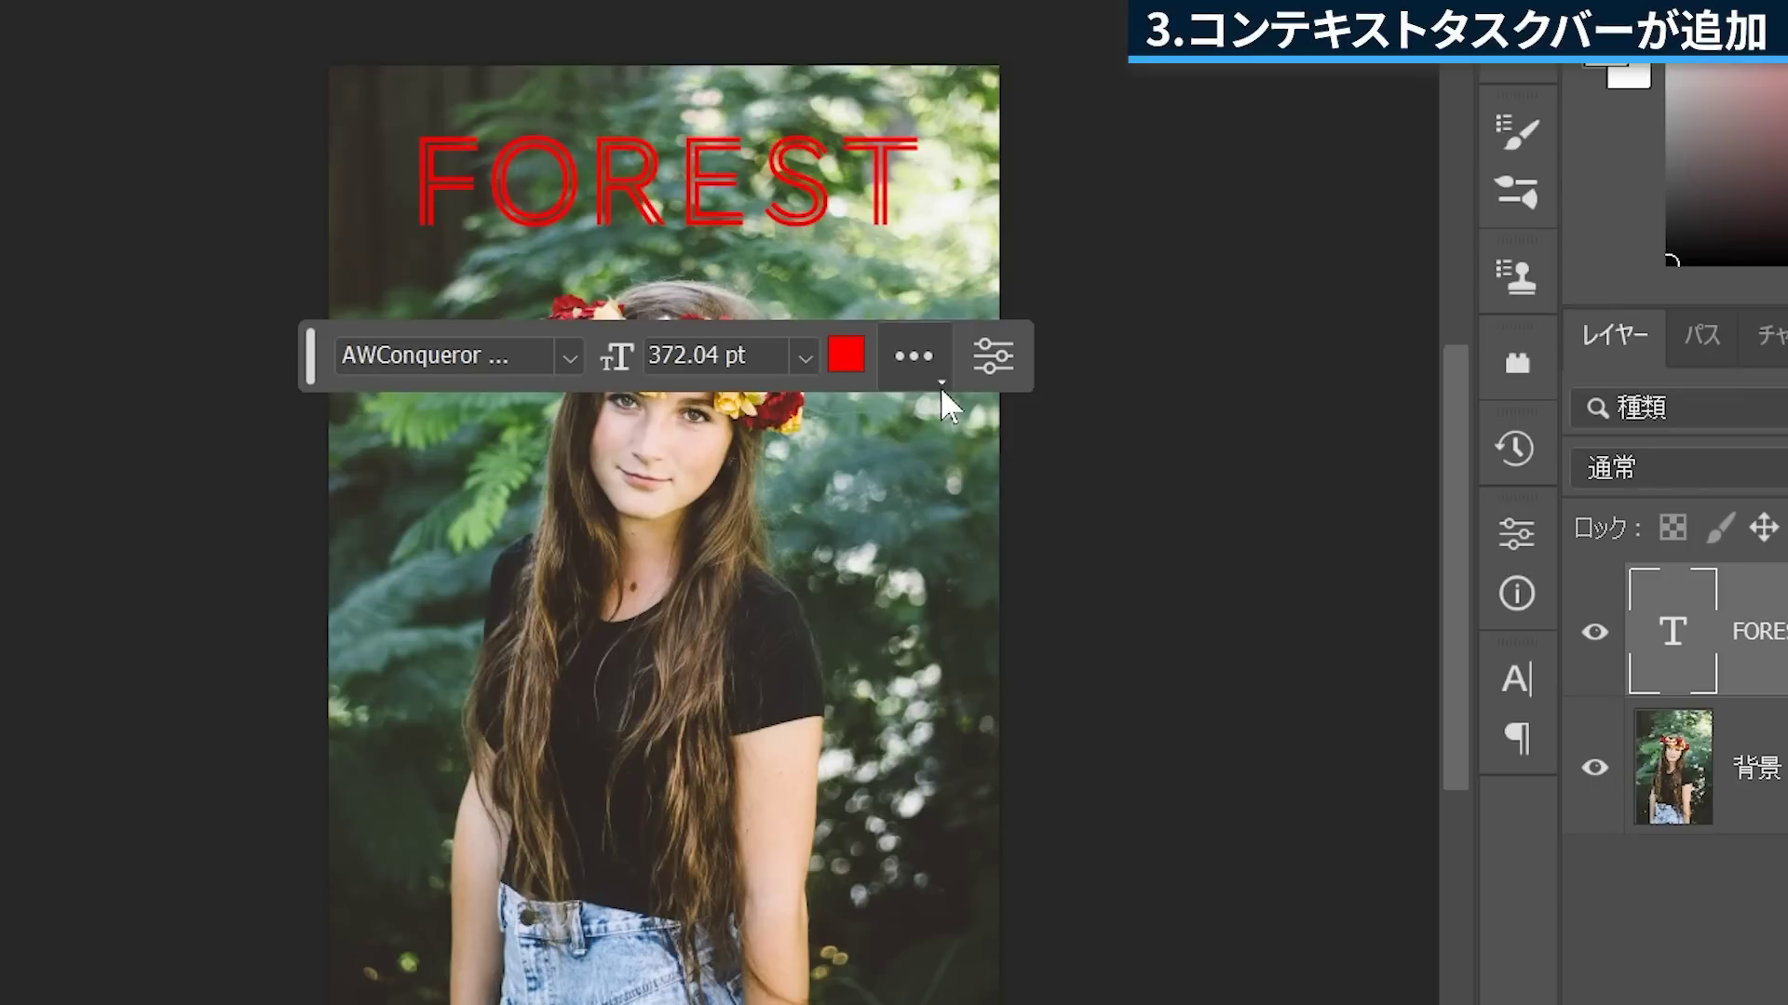
left_click(564, 357)
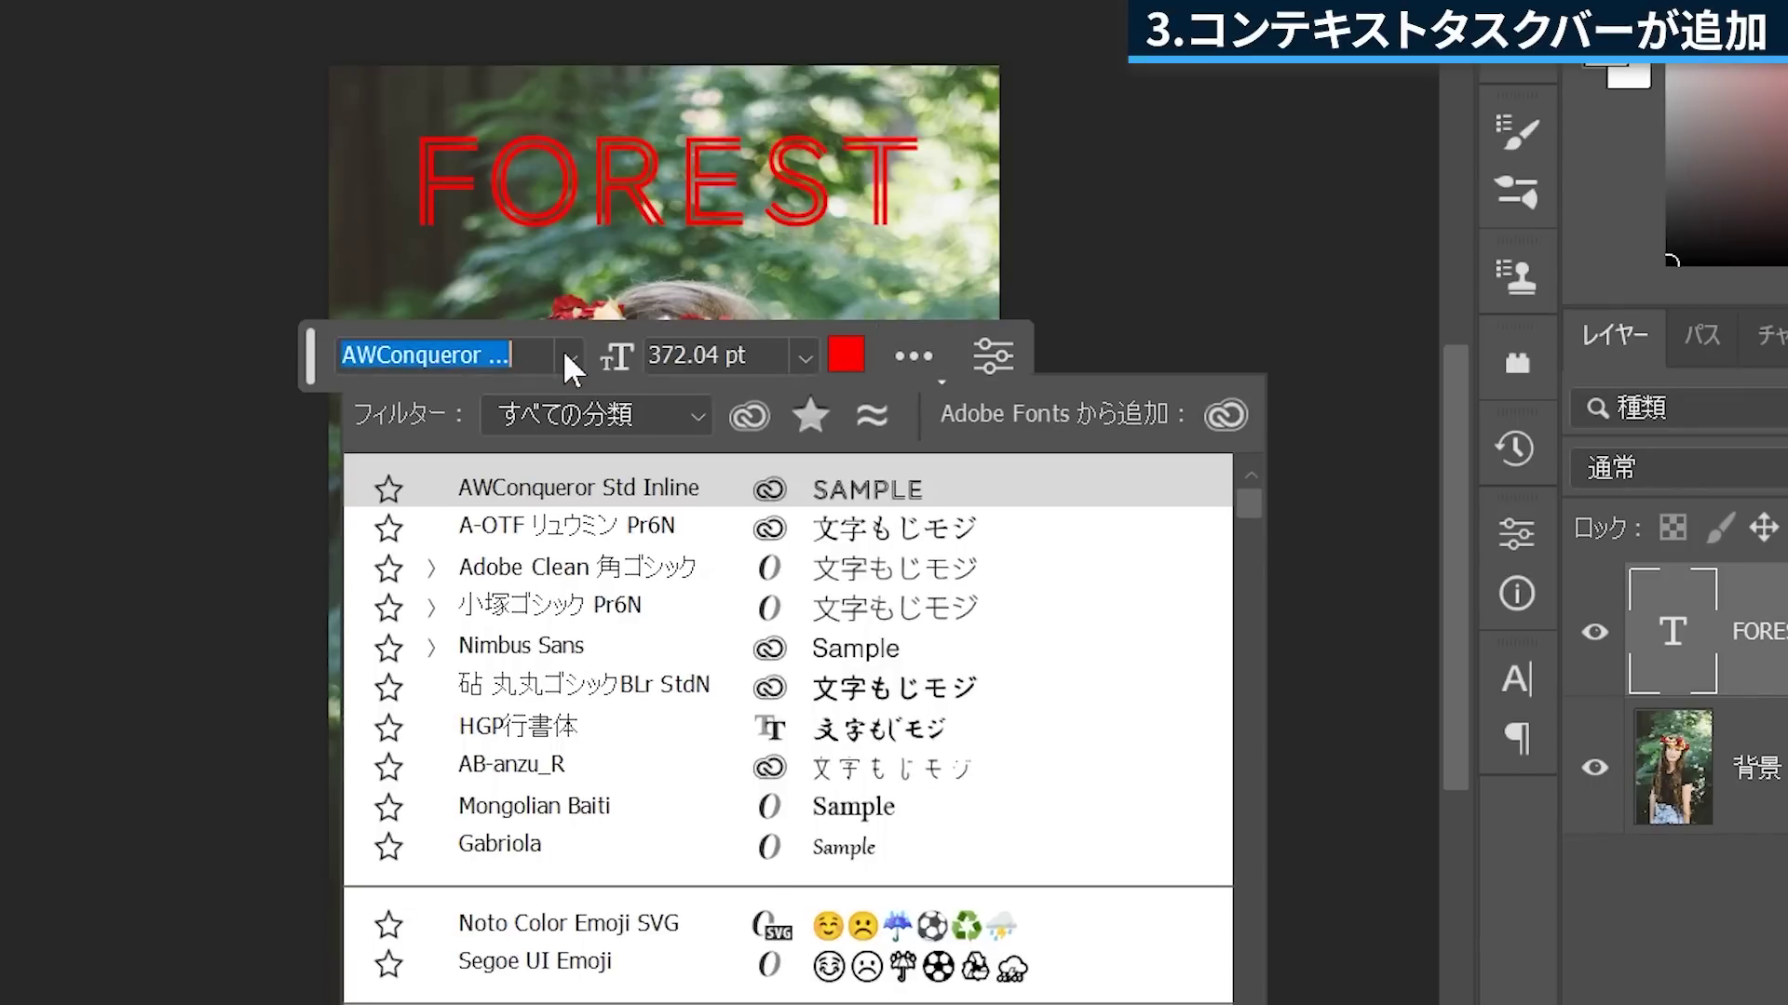
left_click(622, 532)
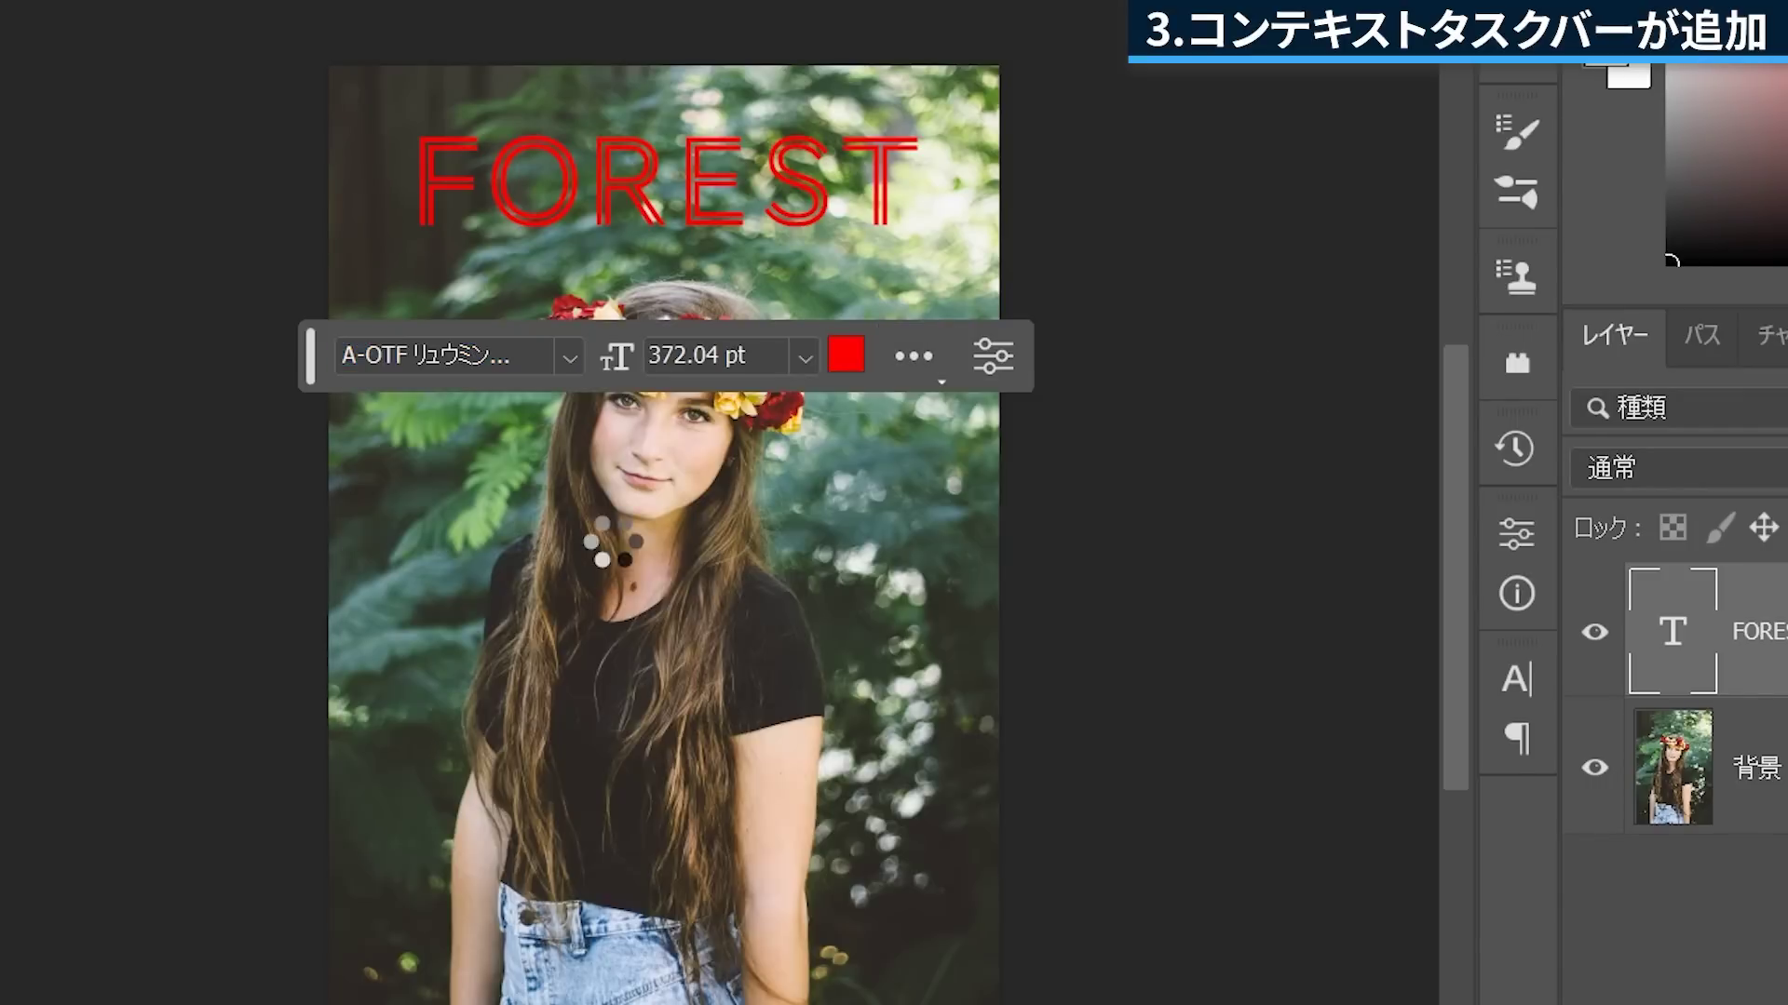
left_click(806, 378)
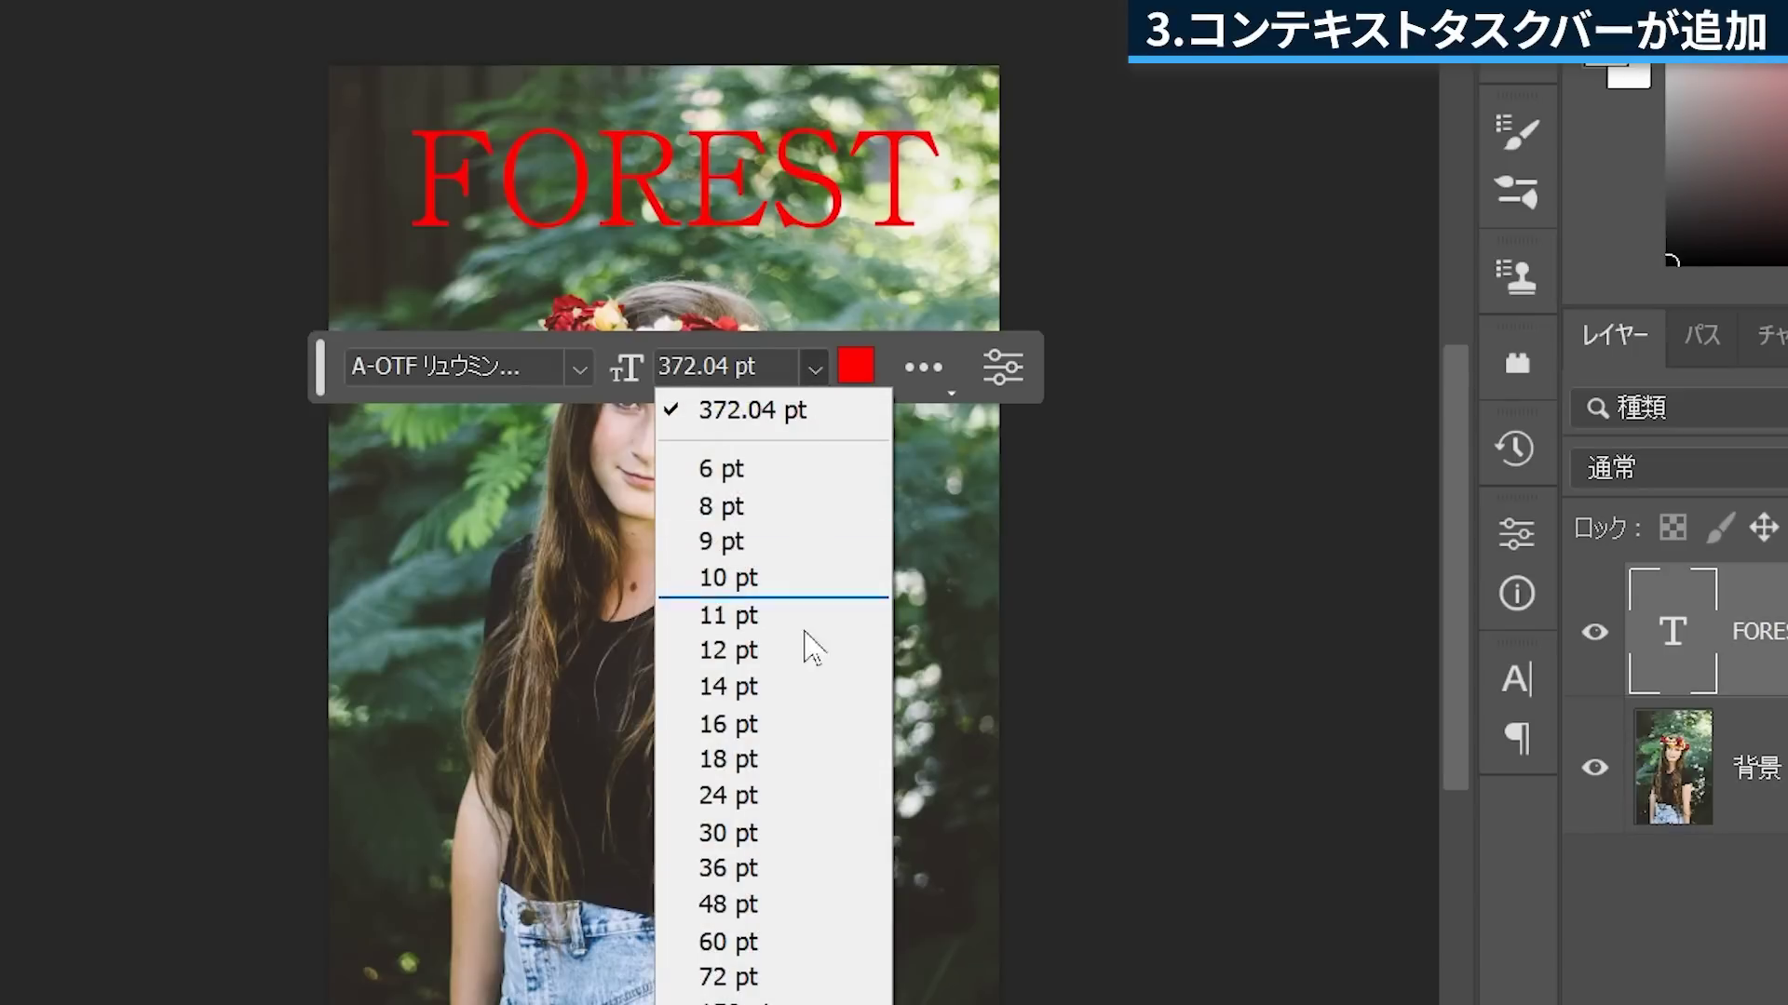
left_click(773, 1001)
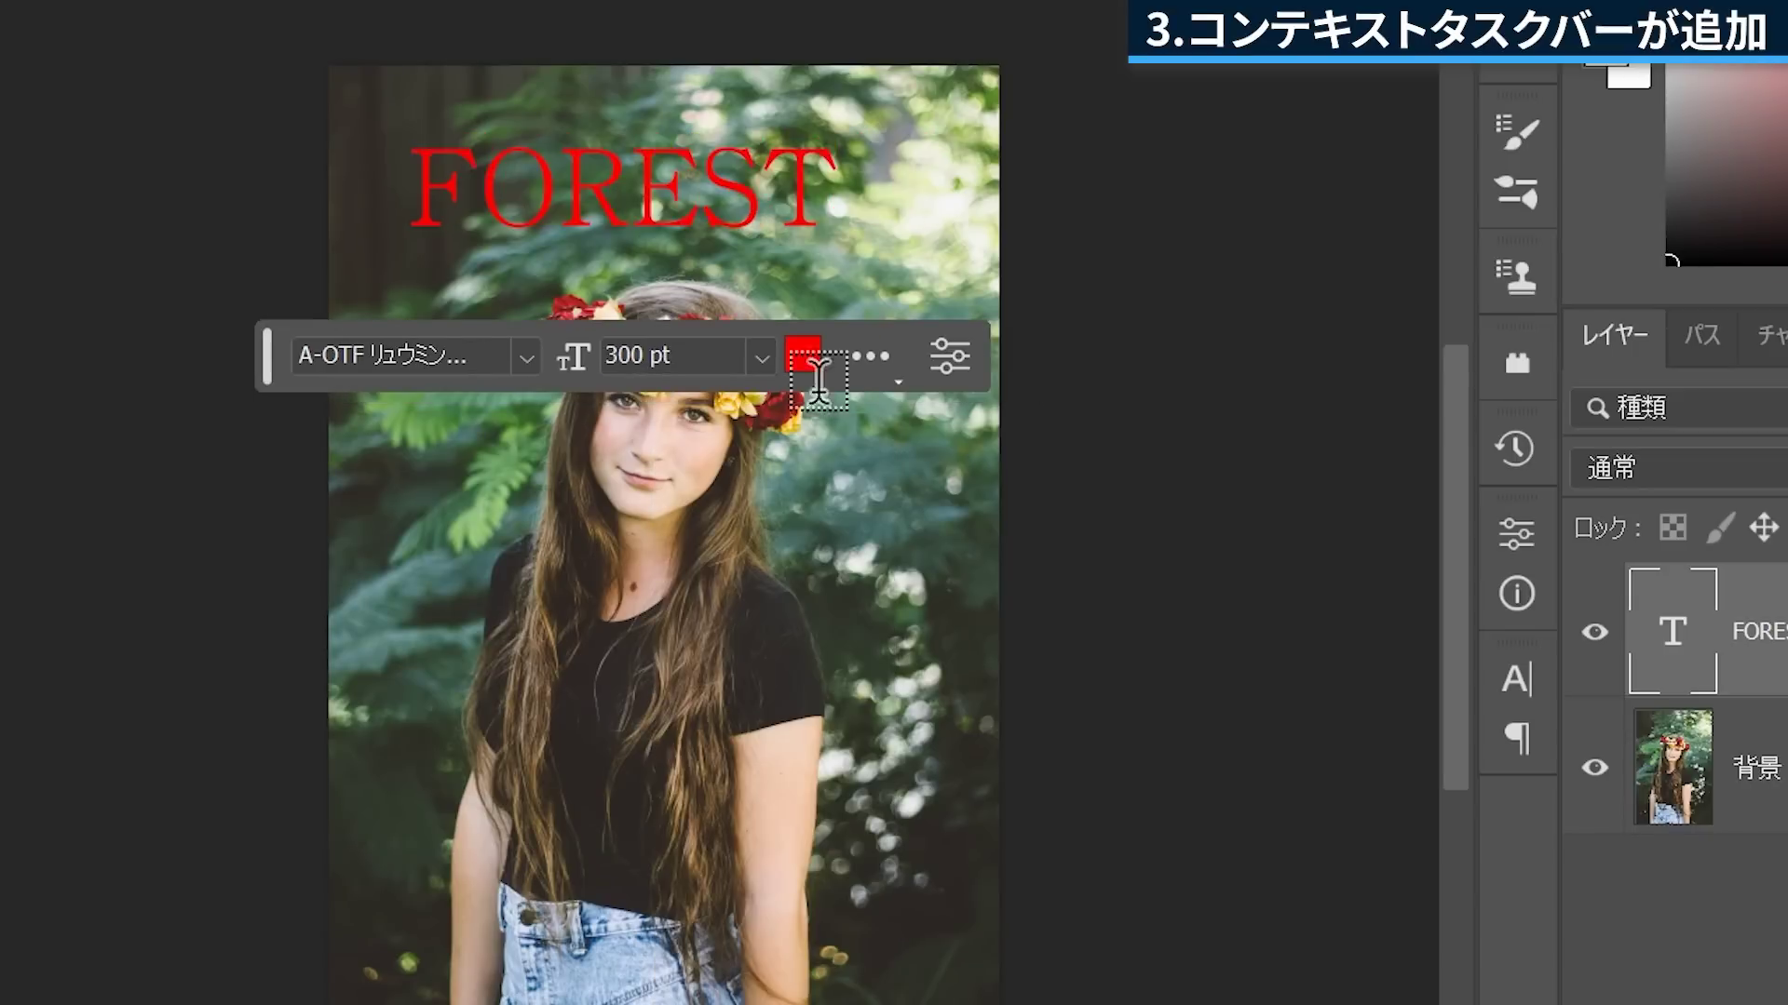
left_click(802, 363)
type("ffffff")
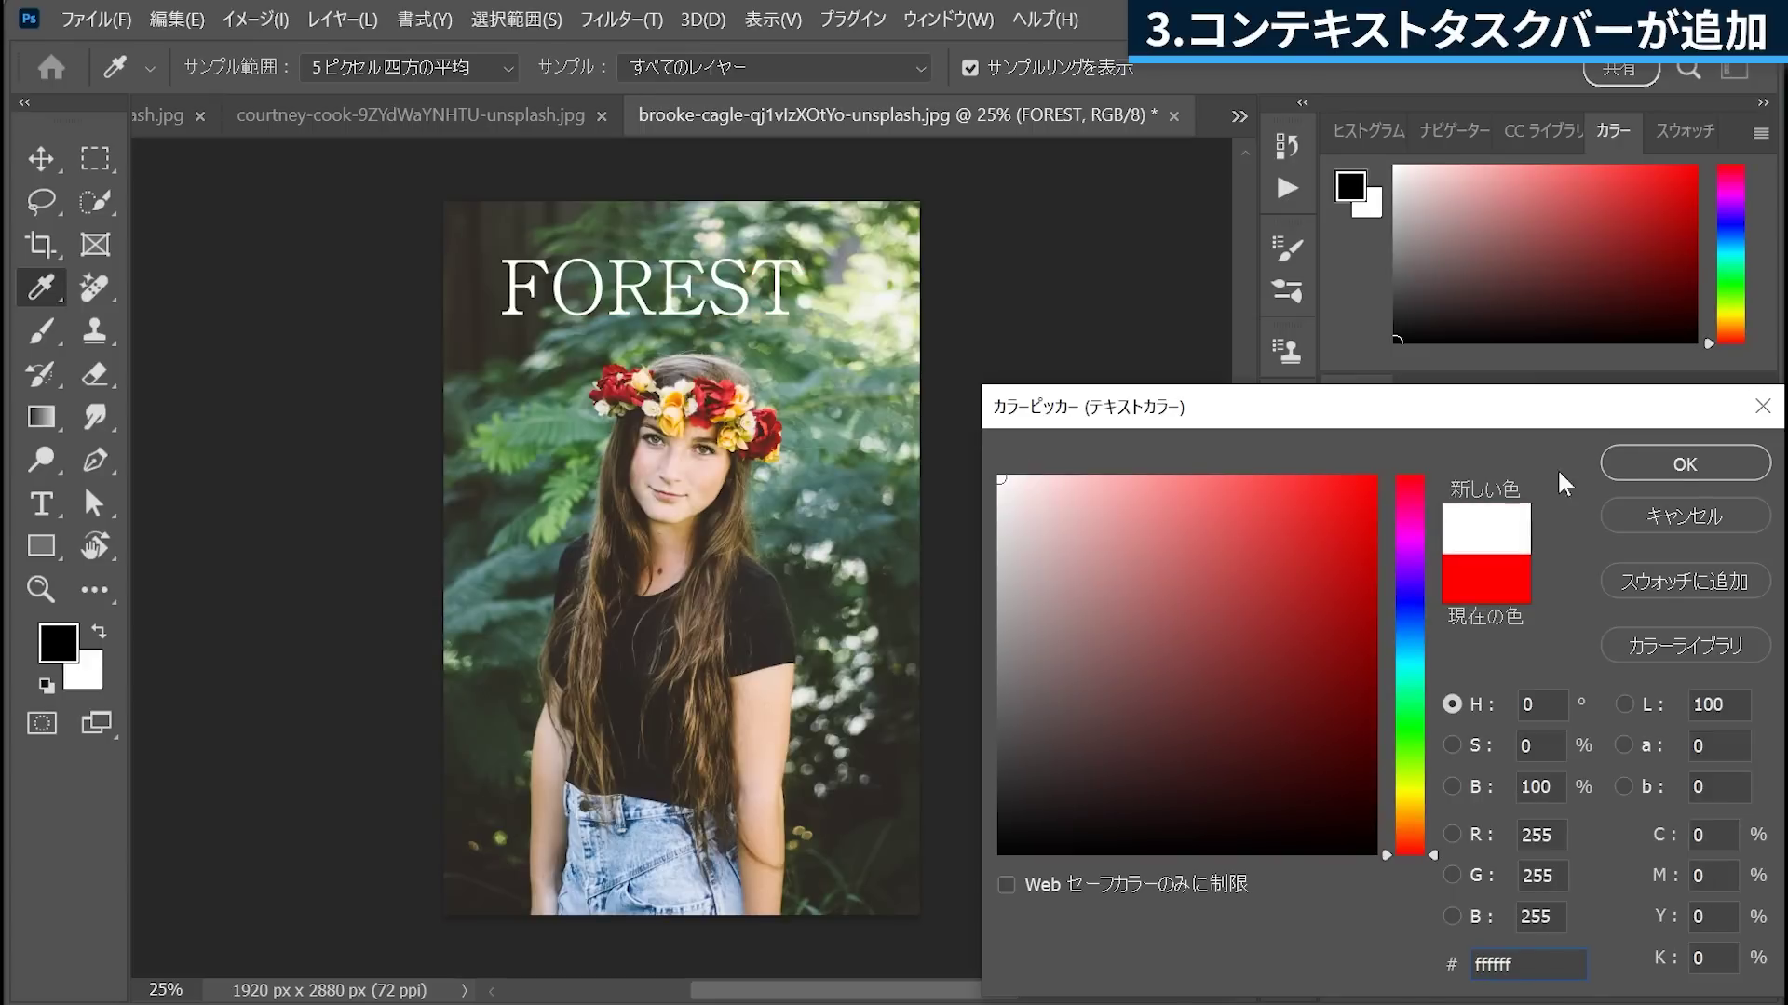
left_click(1709, 471)
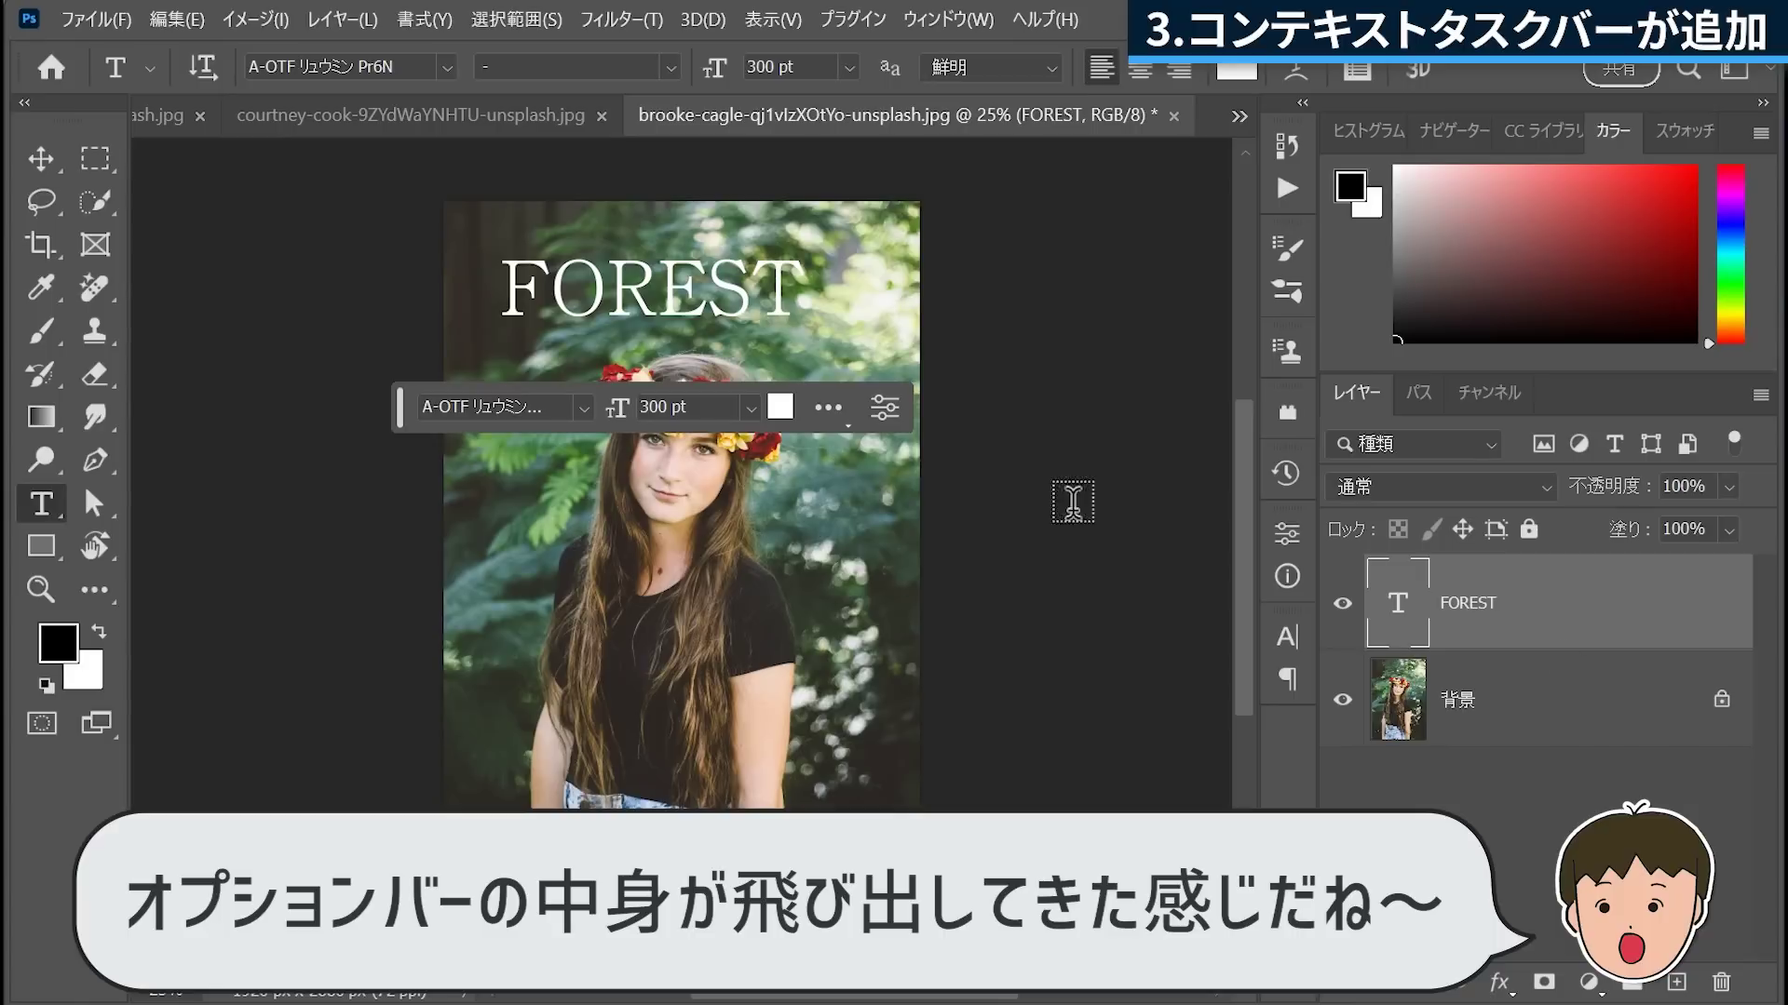
left_click(1469, 729)
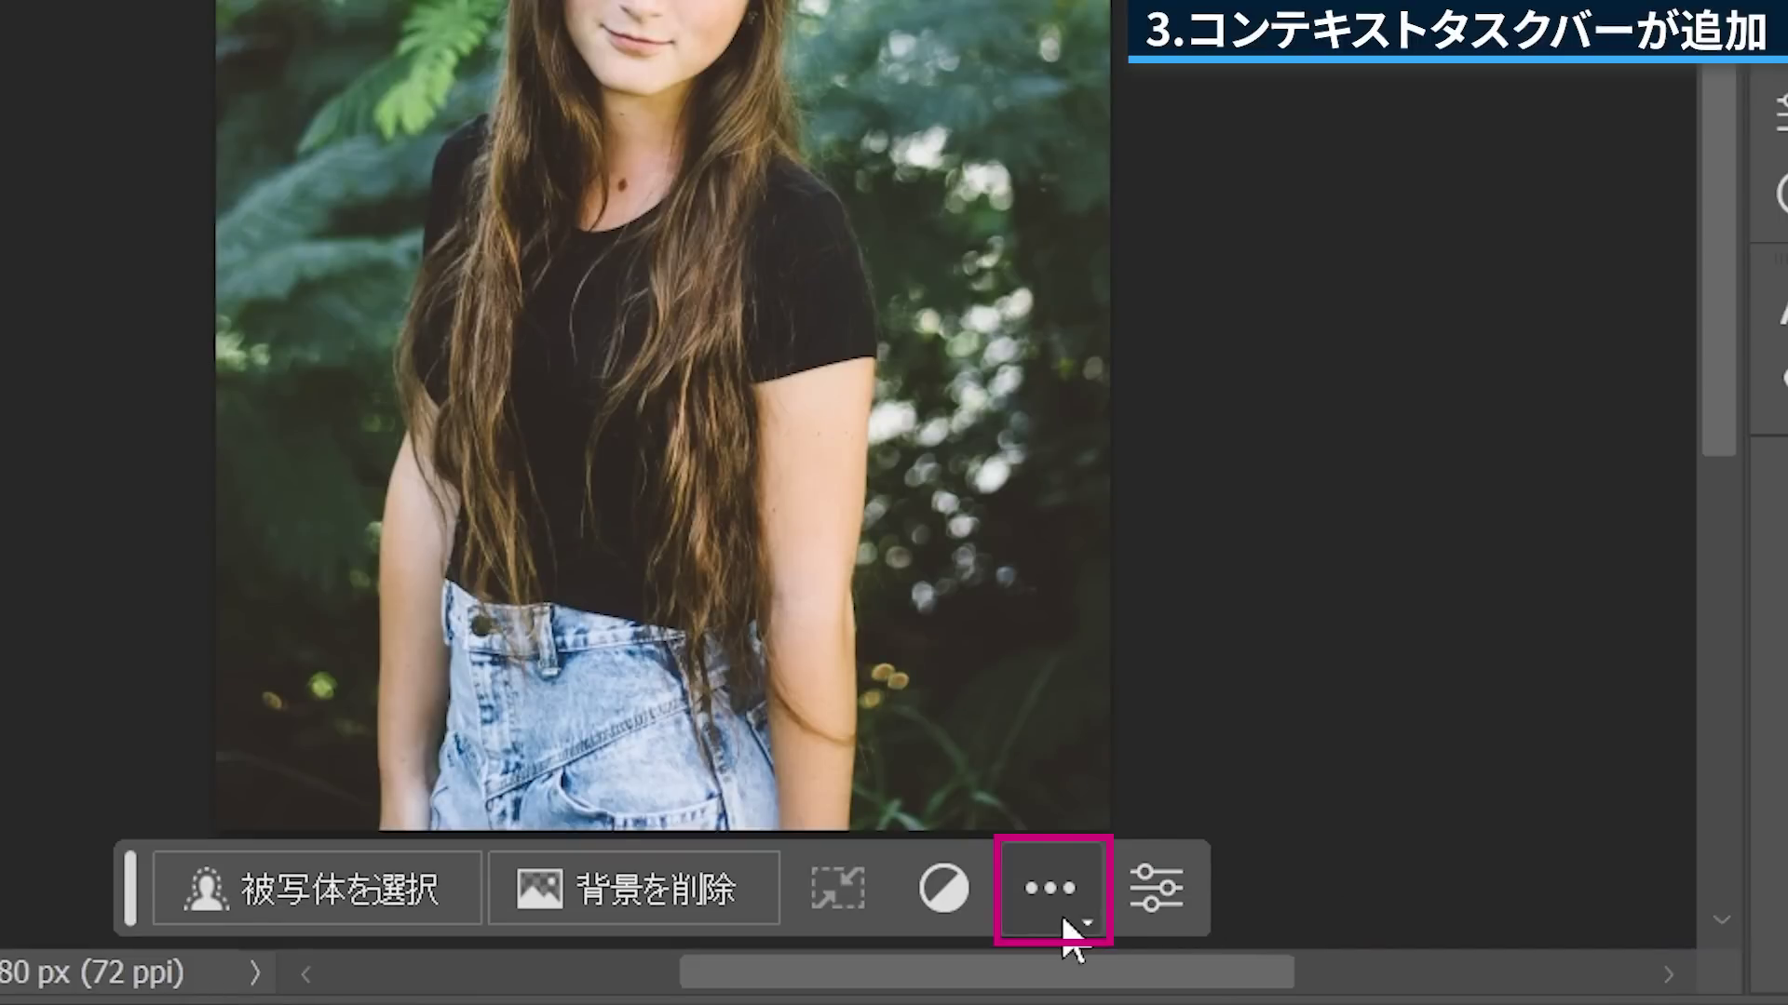
Hide the contextual task bar with the バーを非表示 option.
left_click(890, 946)
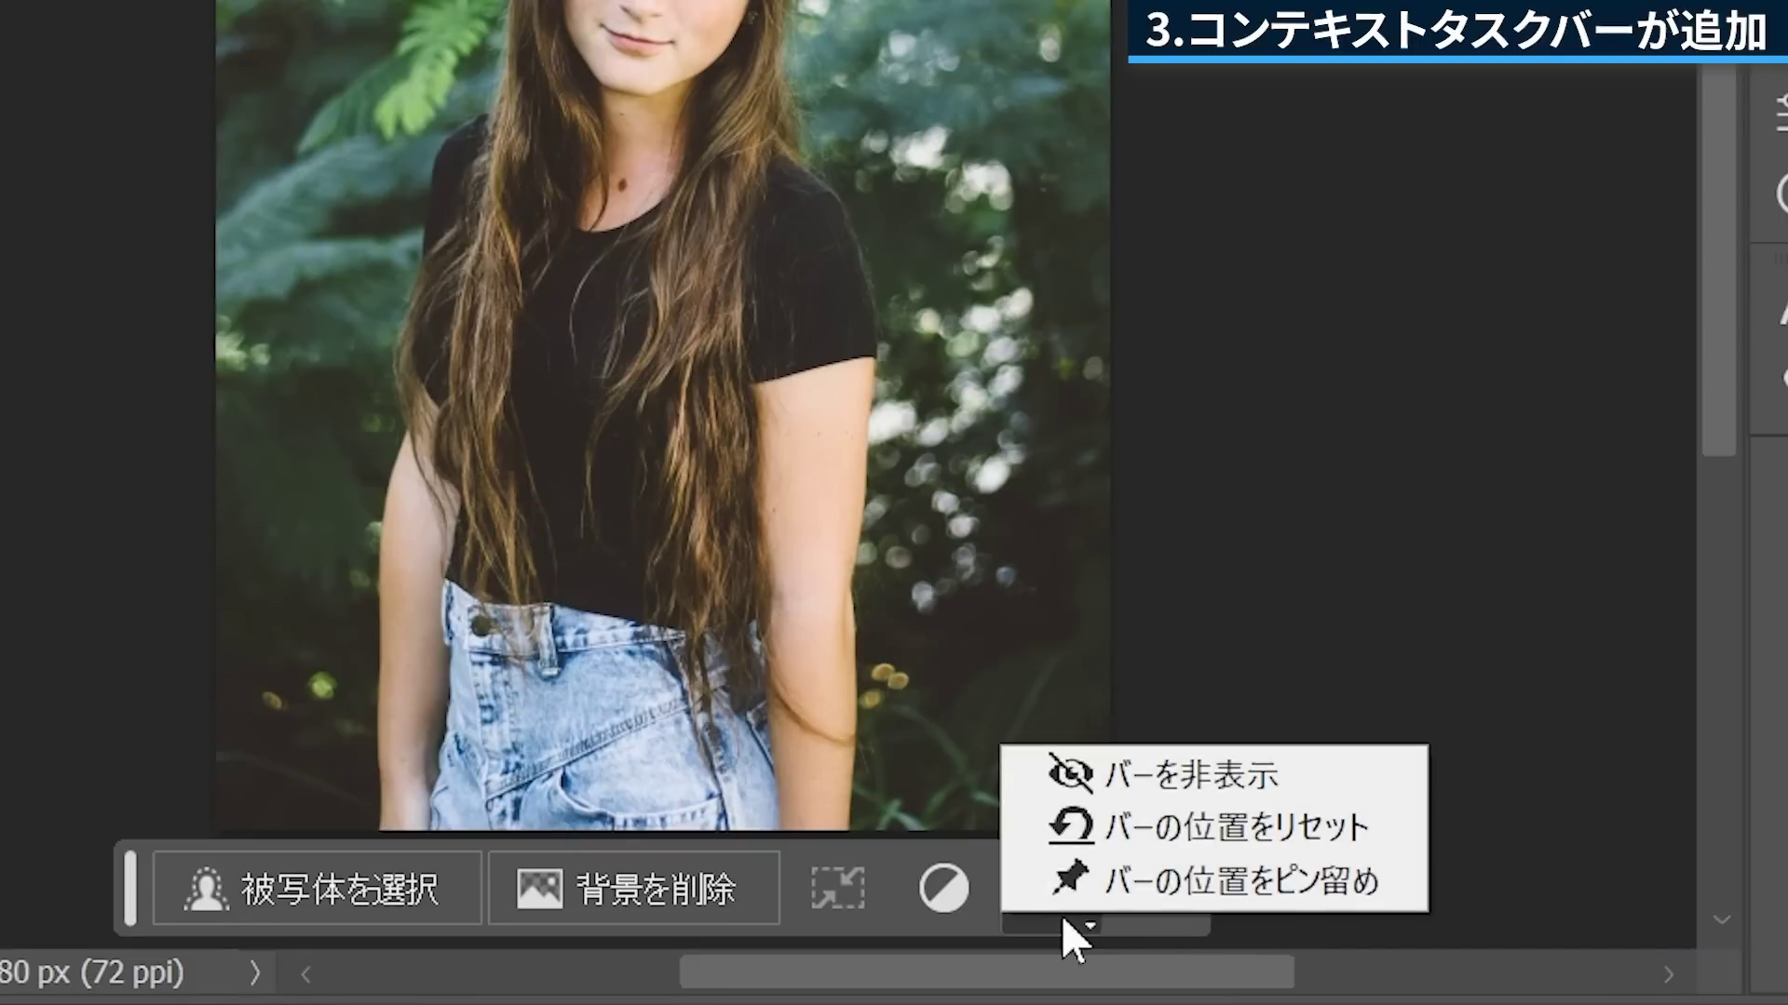
left_click(1391, 791)
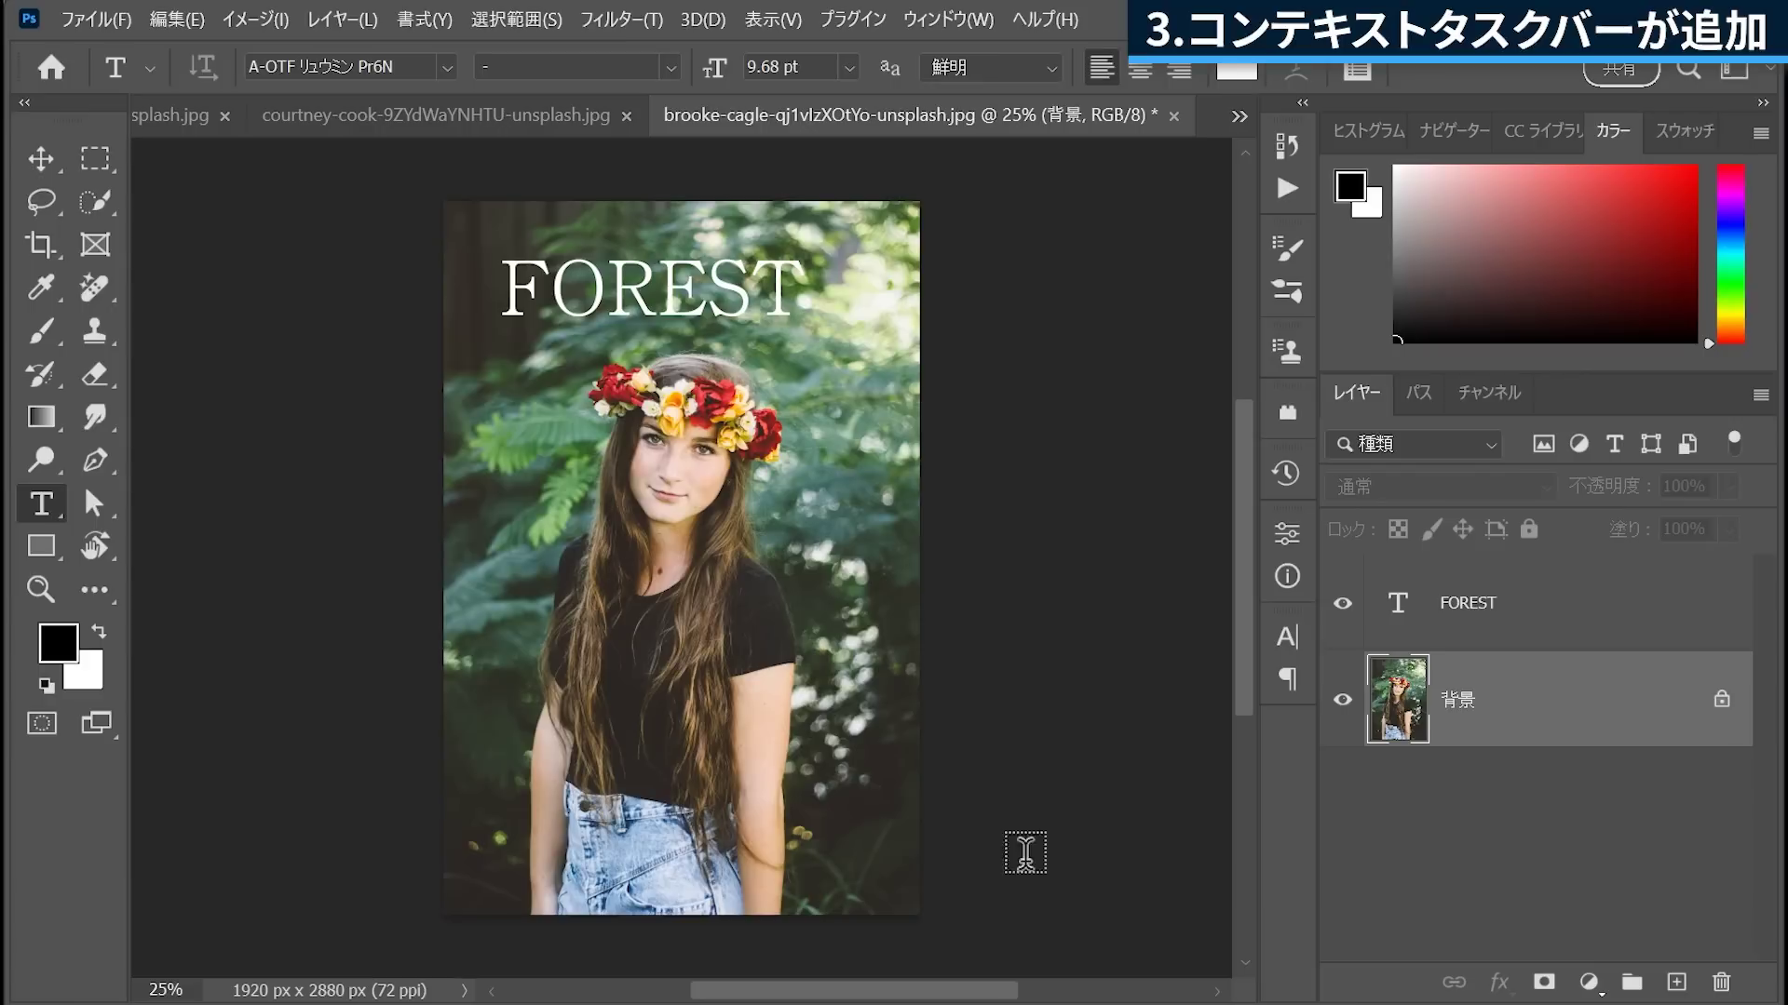
Re-enable コンテキストタスクバー from the Window menu, reset its position and pin it.
left_click(948, 18)
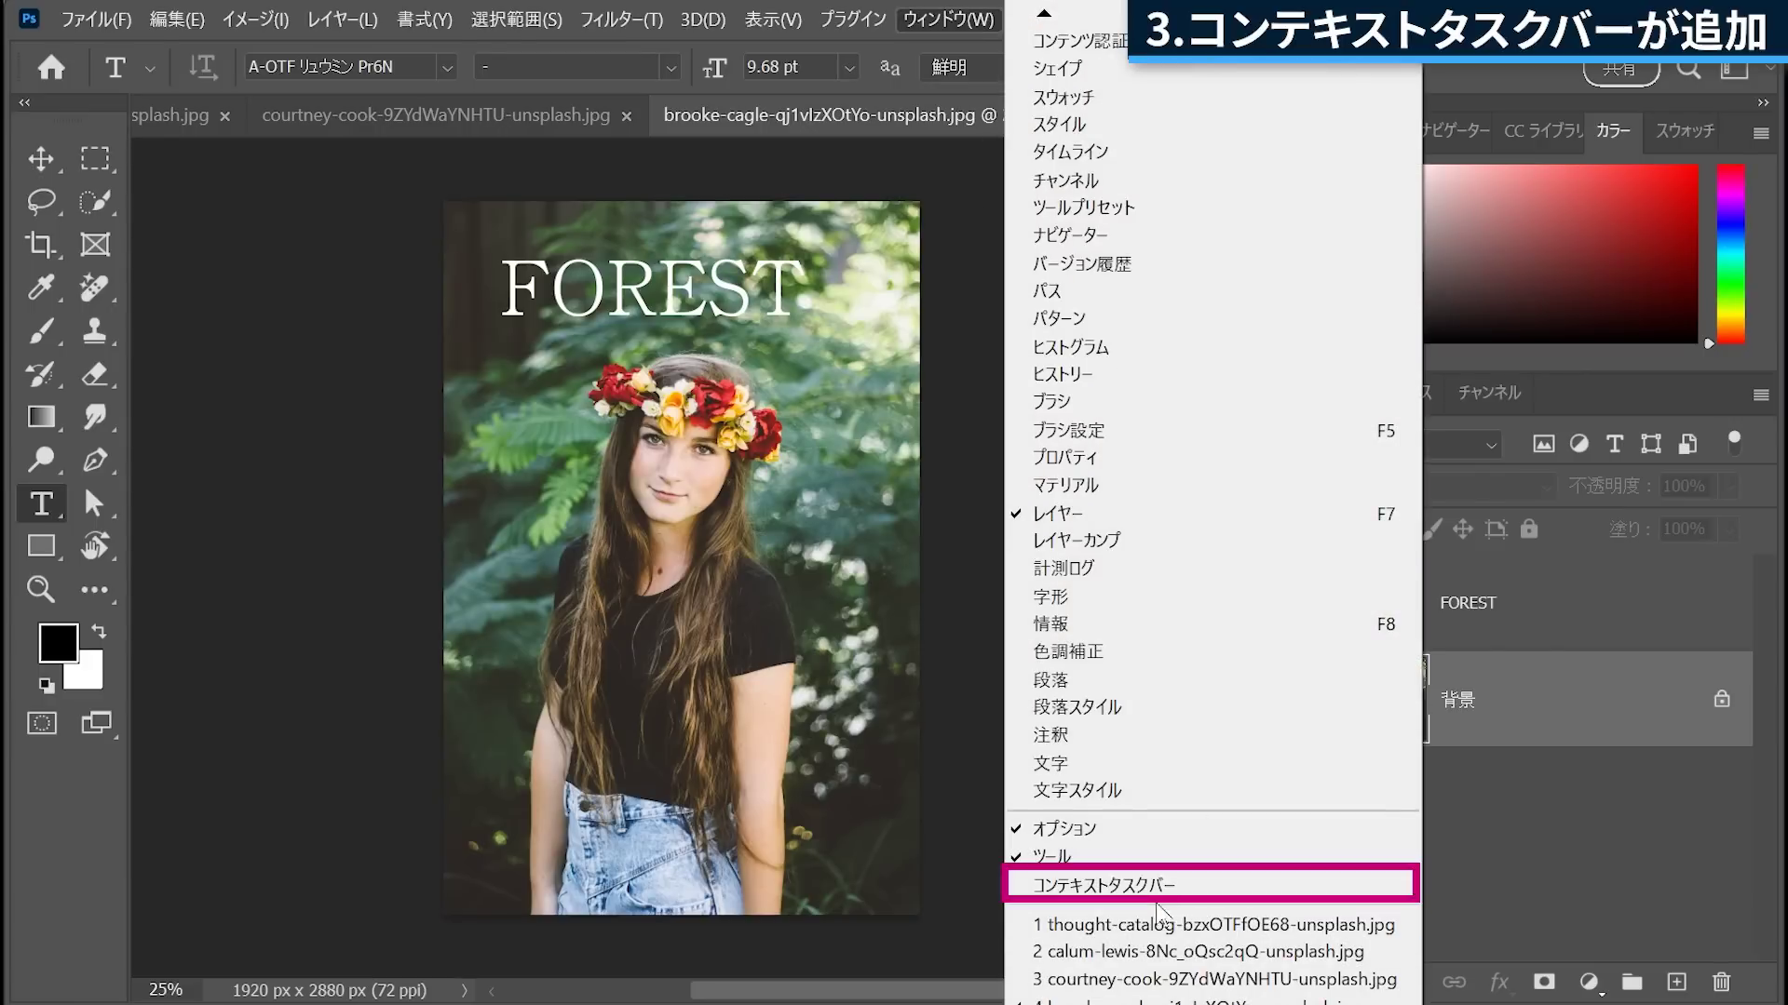
left_click(1182, 889)
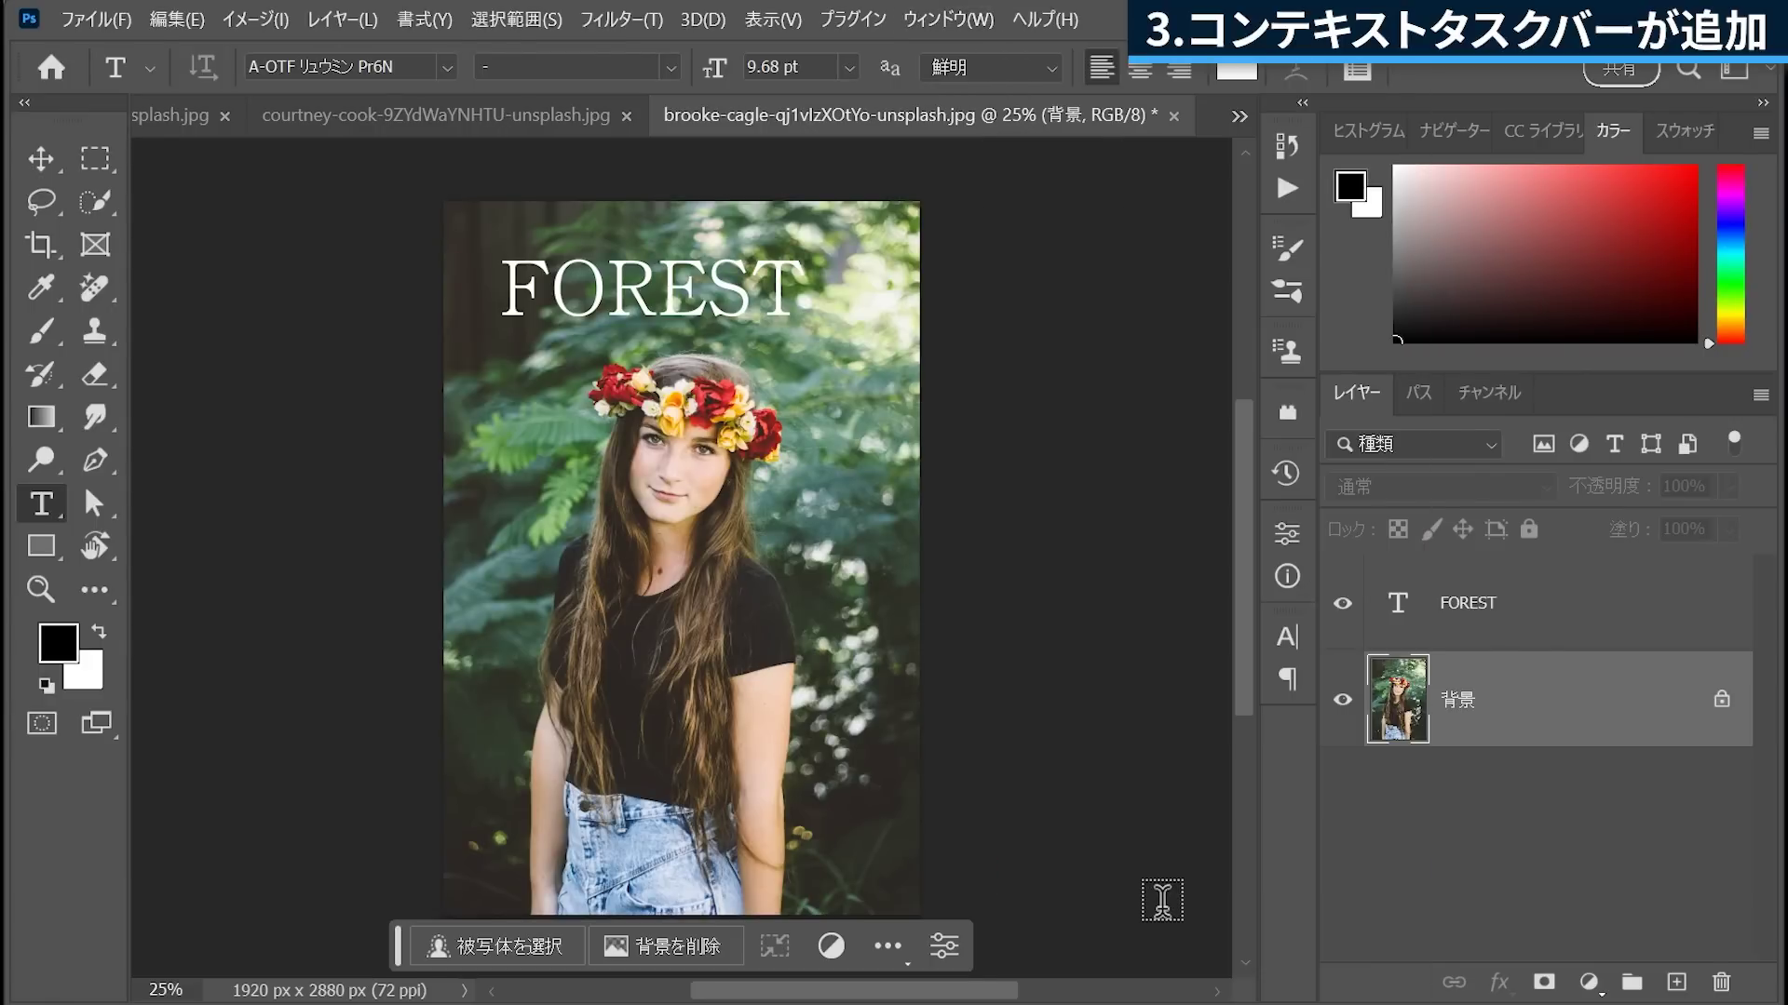
left_click(905, 944)
left_click(1369, 801)
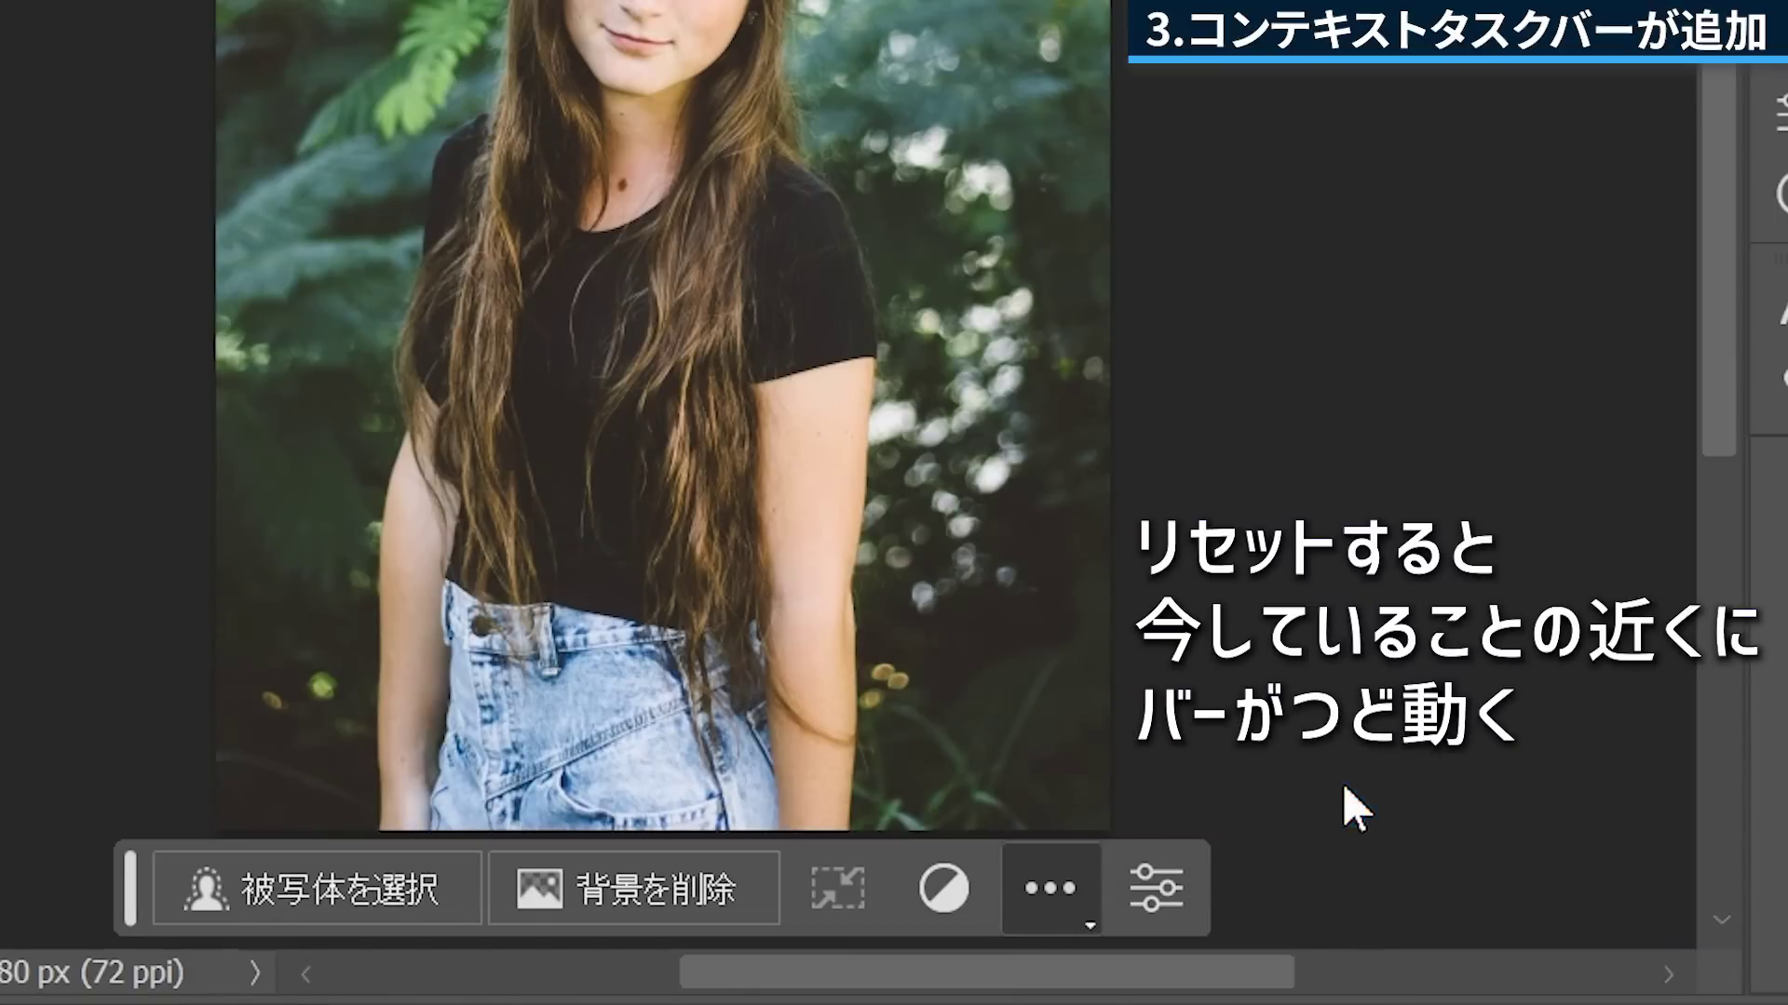
left_click(1056, 903)
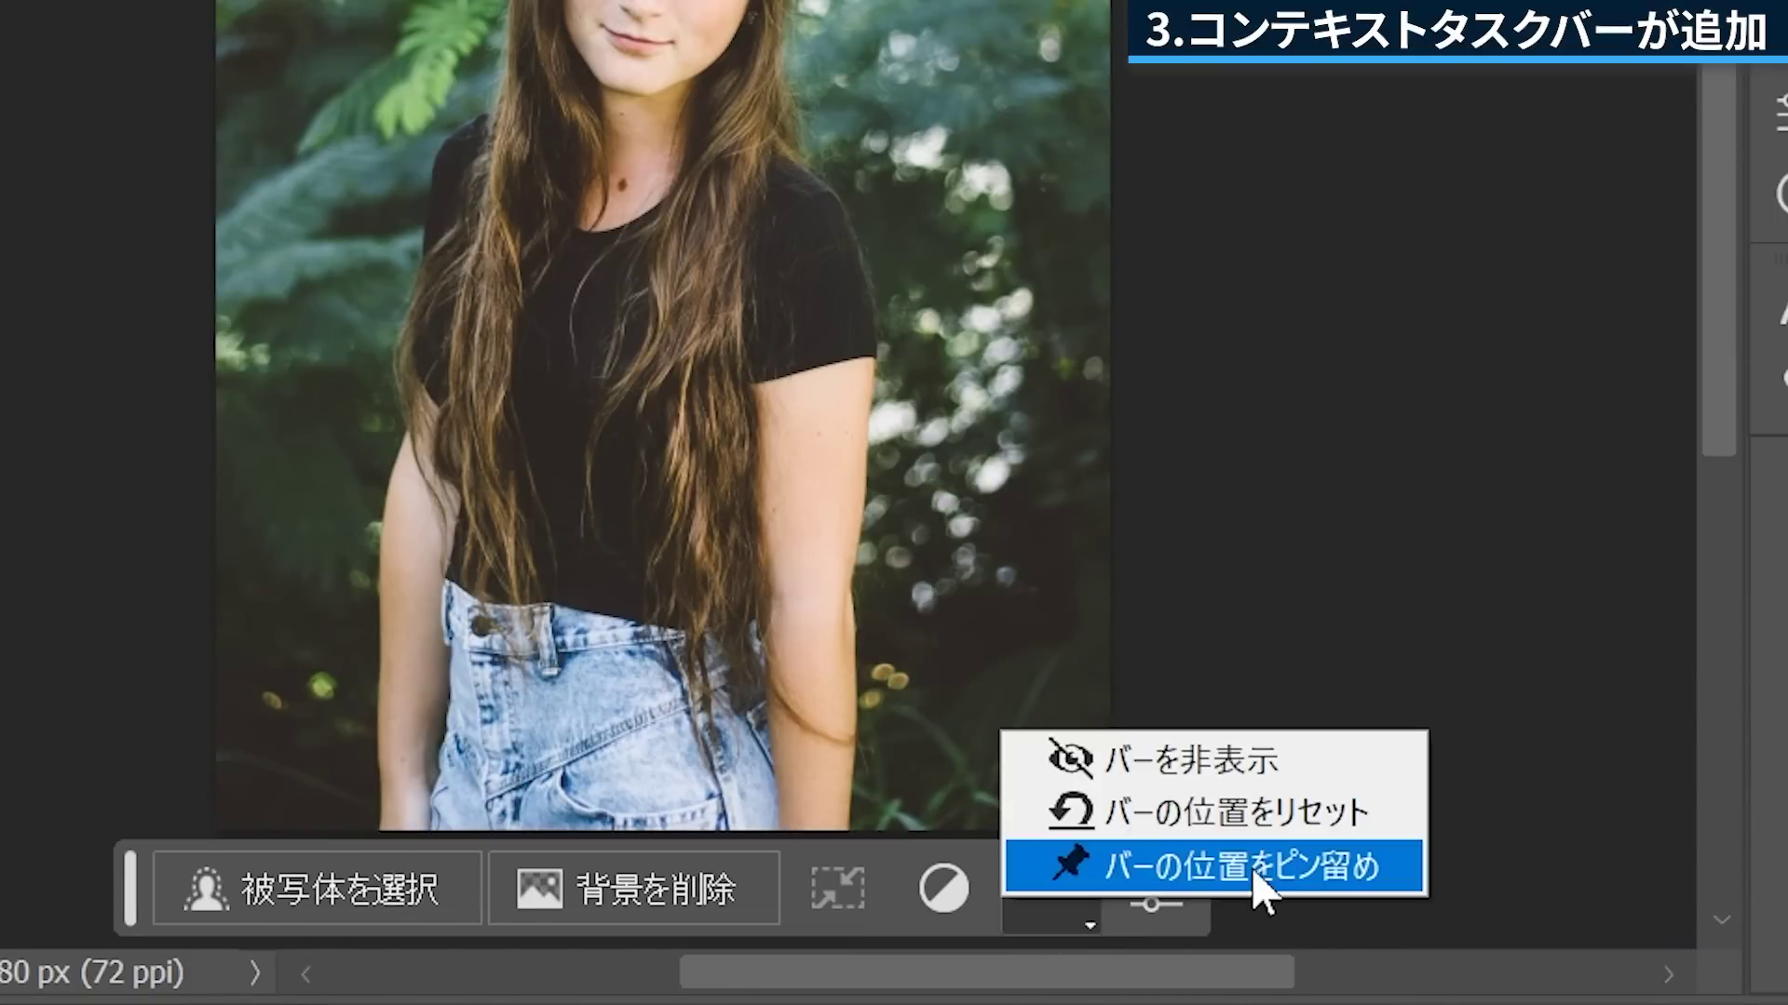
left_click(1302, 871)
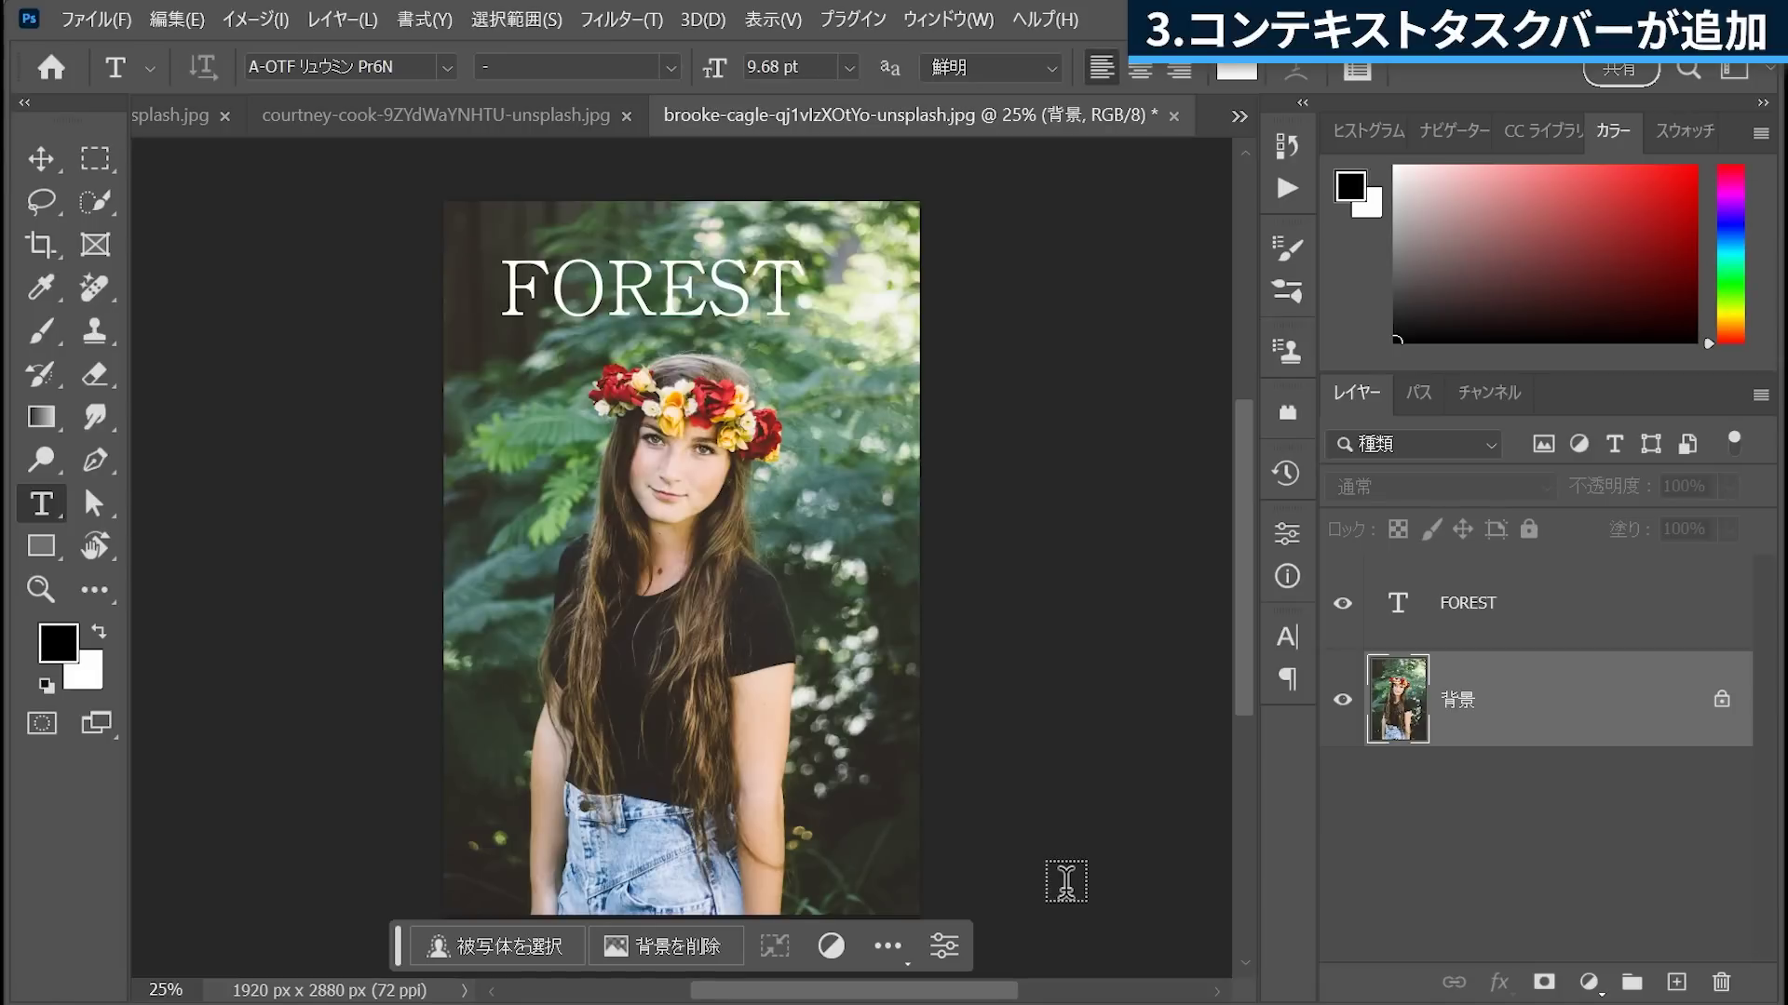
Zoom in on the flower crown, unpin the task bar and drag it toward the upper left.
key("ctrl+plus")
key("ctrl+plus")
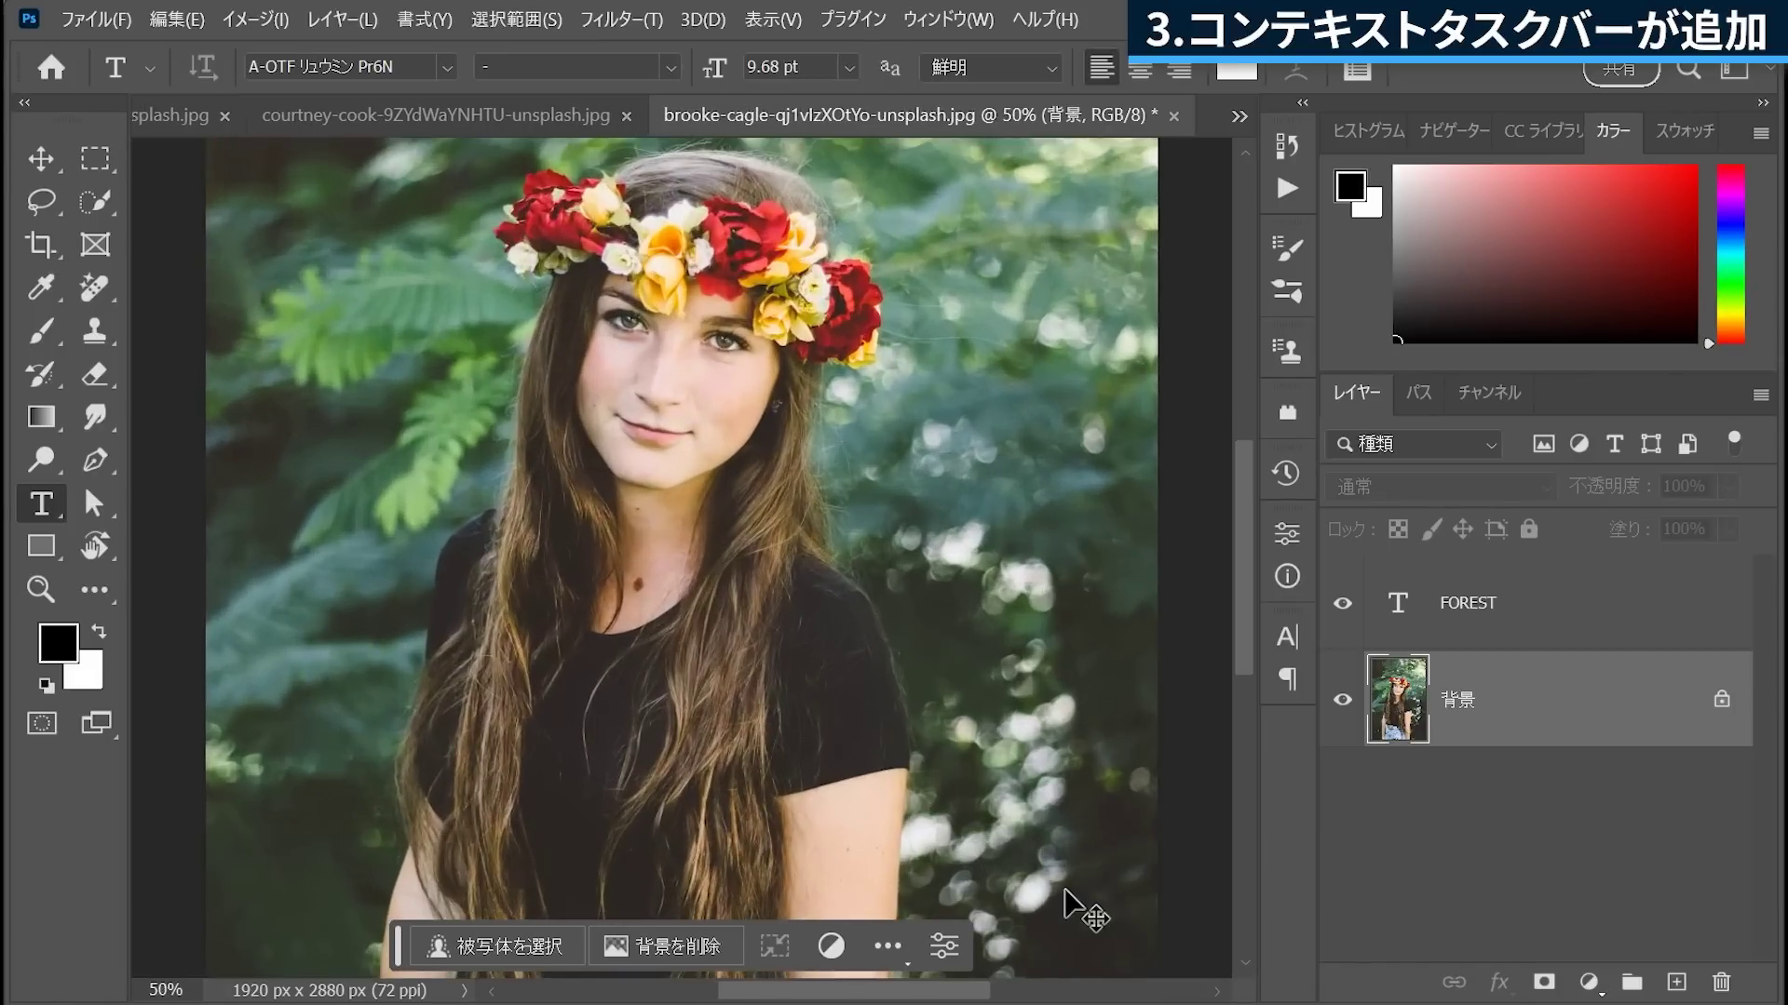
key("ctrl+plus")
key("ctrl+plus")
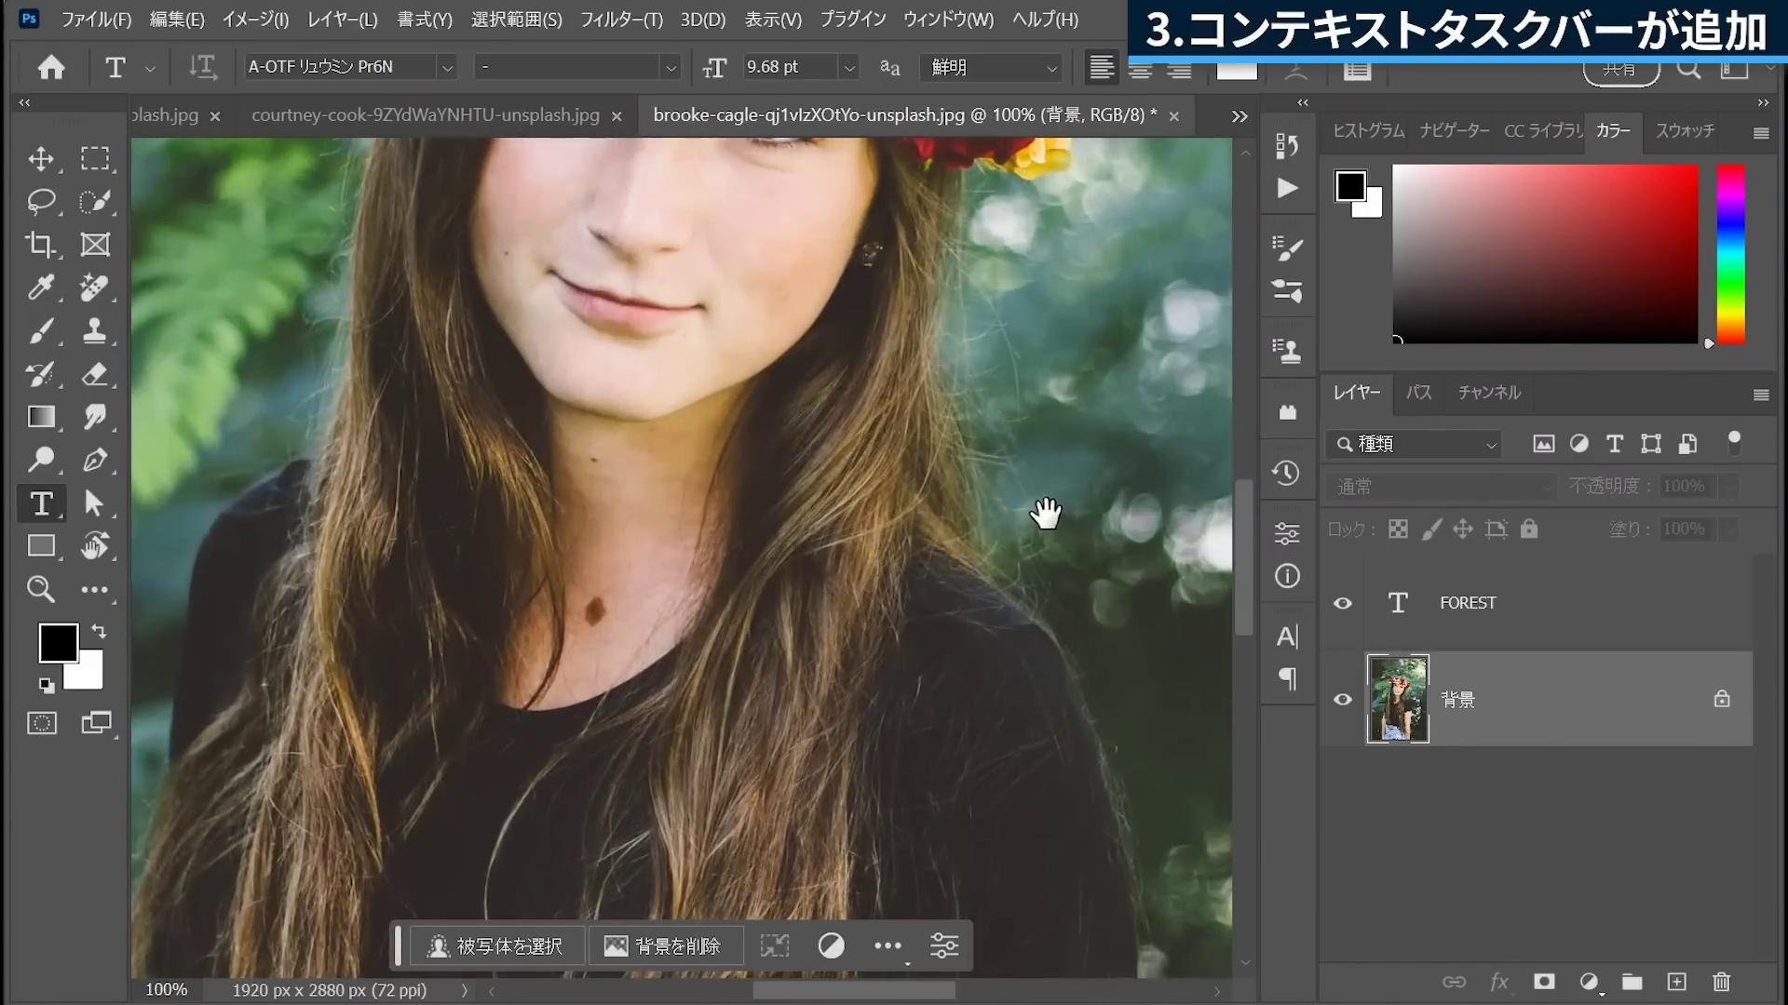
left_click_drag(1041, 512, 1101, 940)
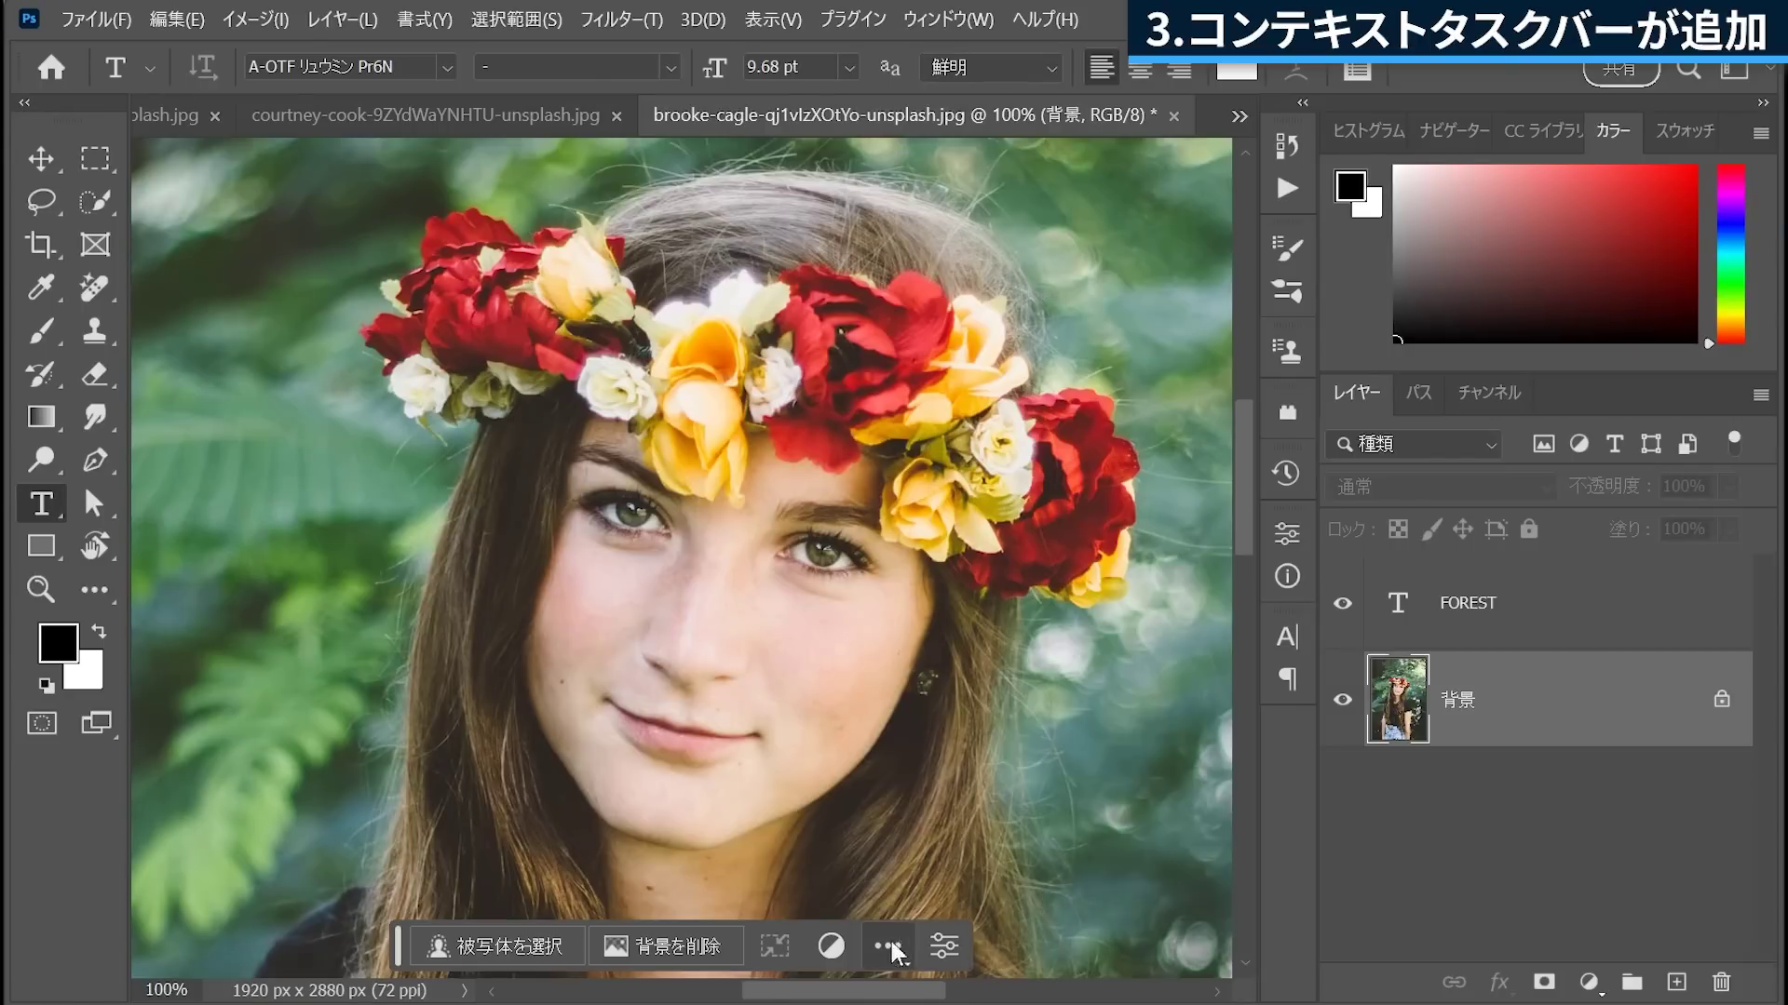
left_click(888, 946)
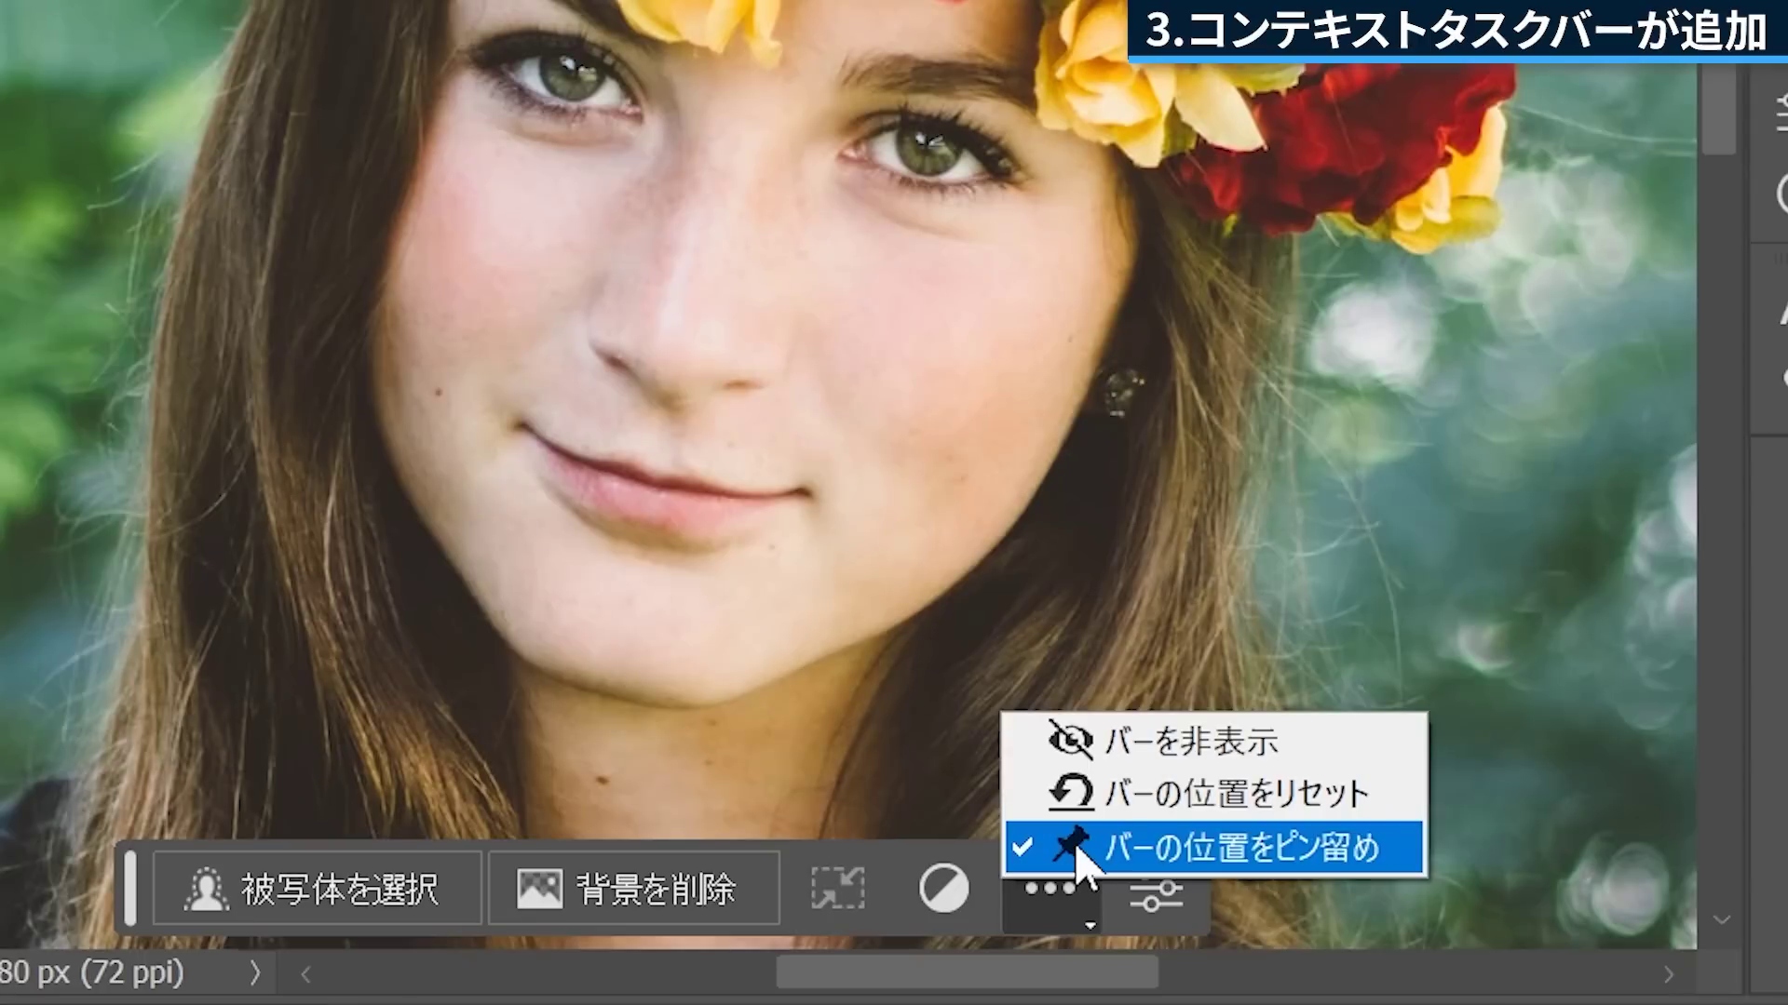
left_click(1074, 841)
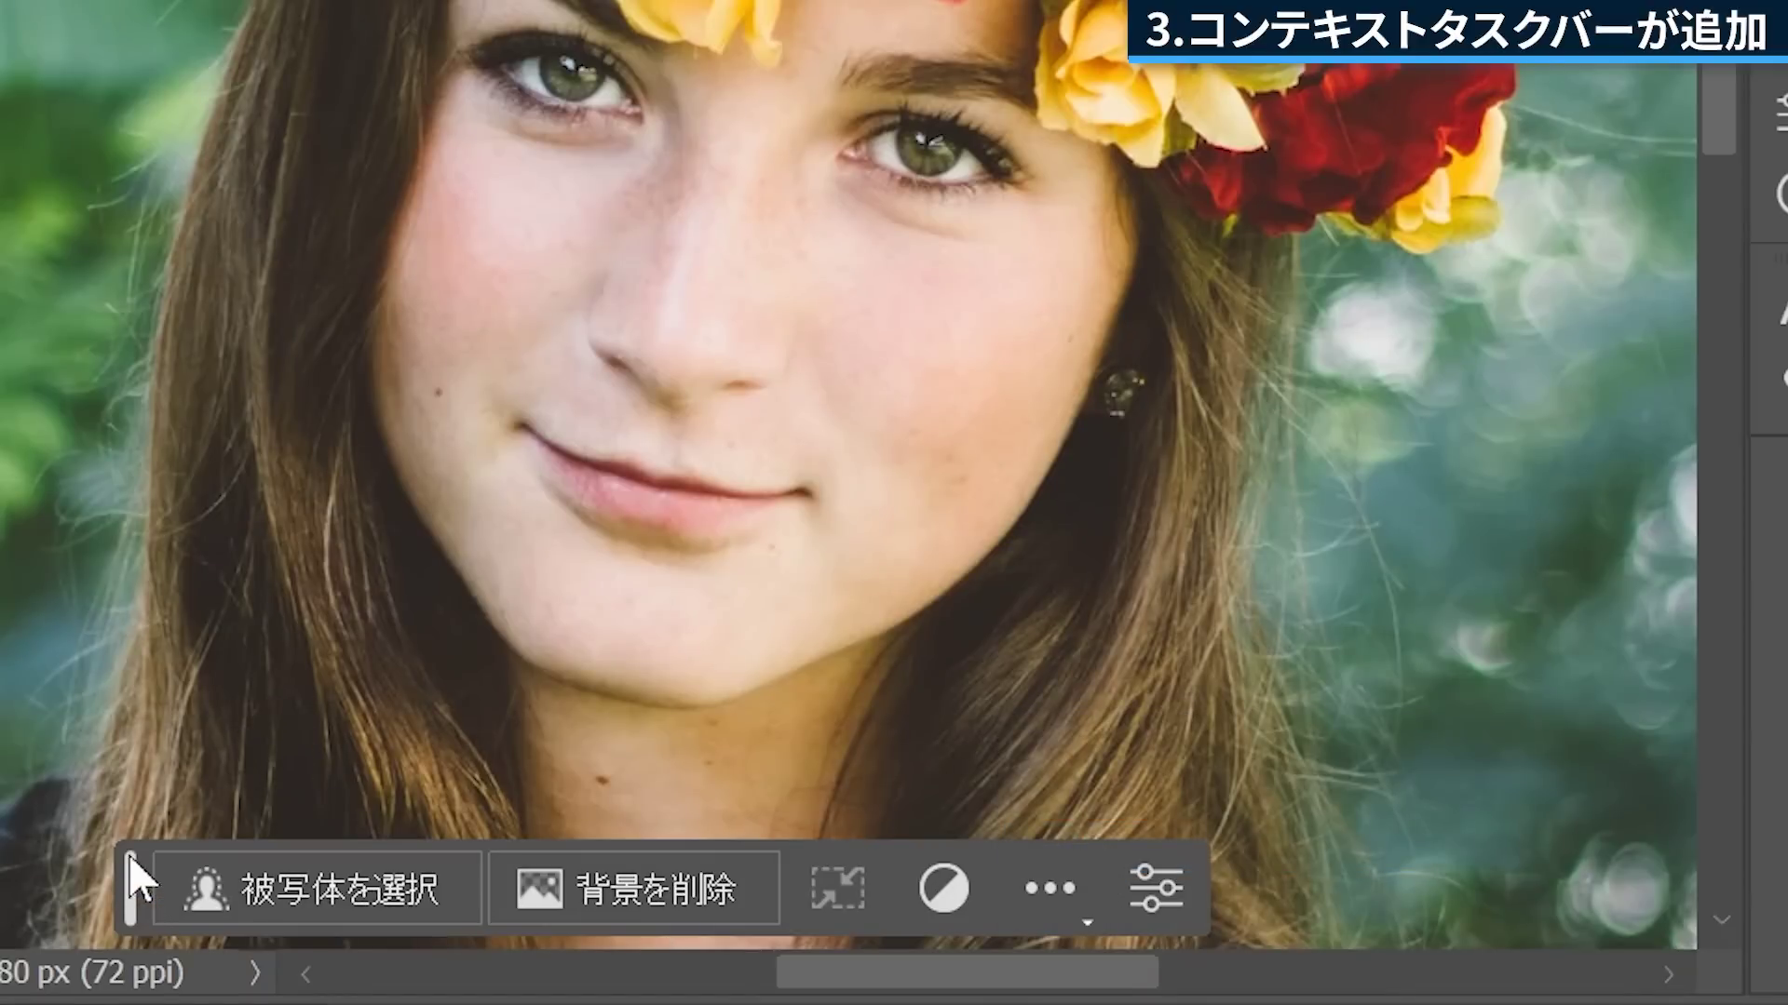
mouse_move(127, 899)
left_mouse_down()
mouse_move(214, 240)
mouse_move(344, 214)
mouse_move(467, 220)
left_mouse_up()
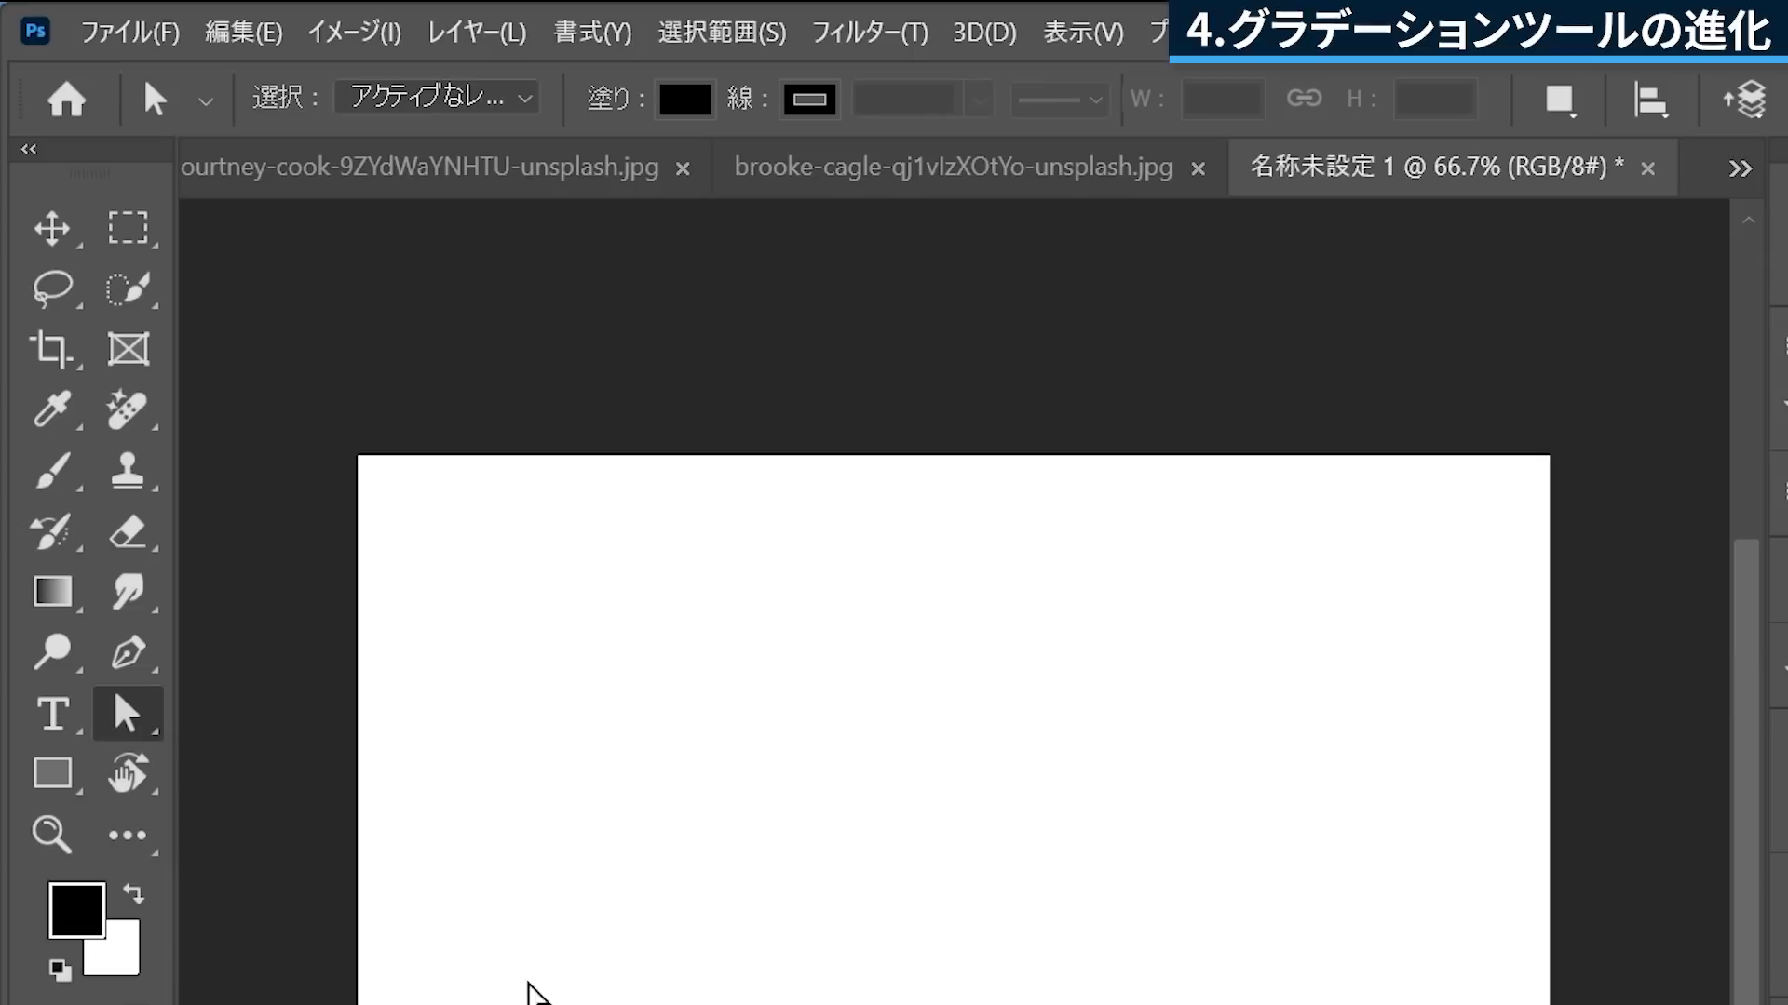
Activate the Gradient tool with the light-blue-to-pink preset from the ピンク folder.
left_click(61, 604)
left_click(754, 103)
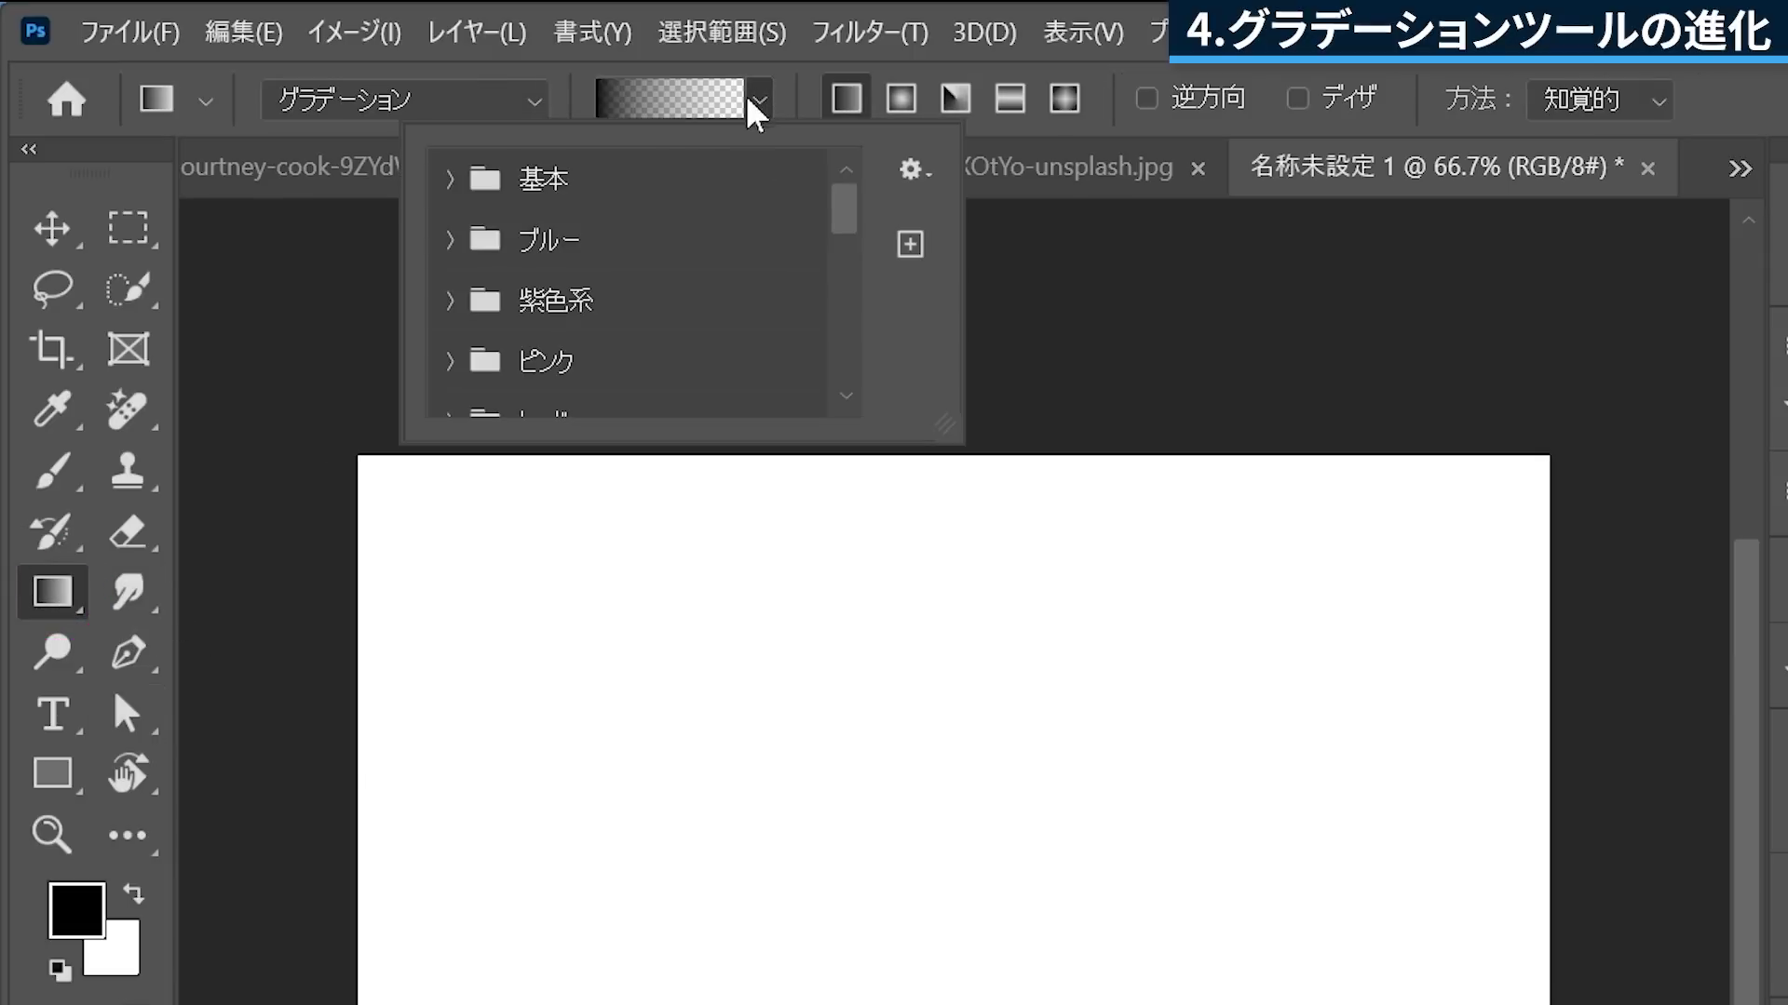
left_click(450, 360)
scroll(487, 304, "down", 3)
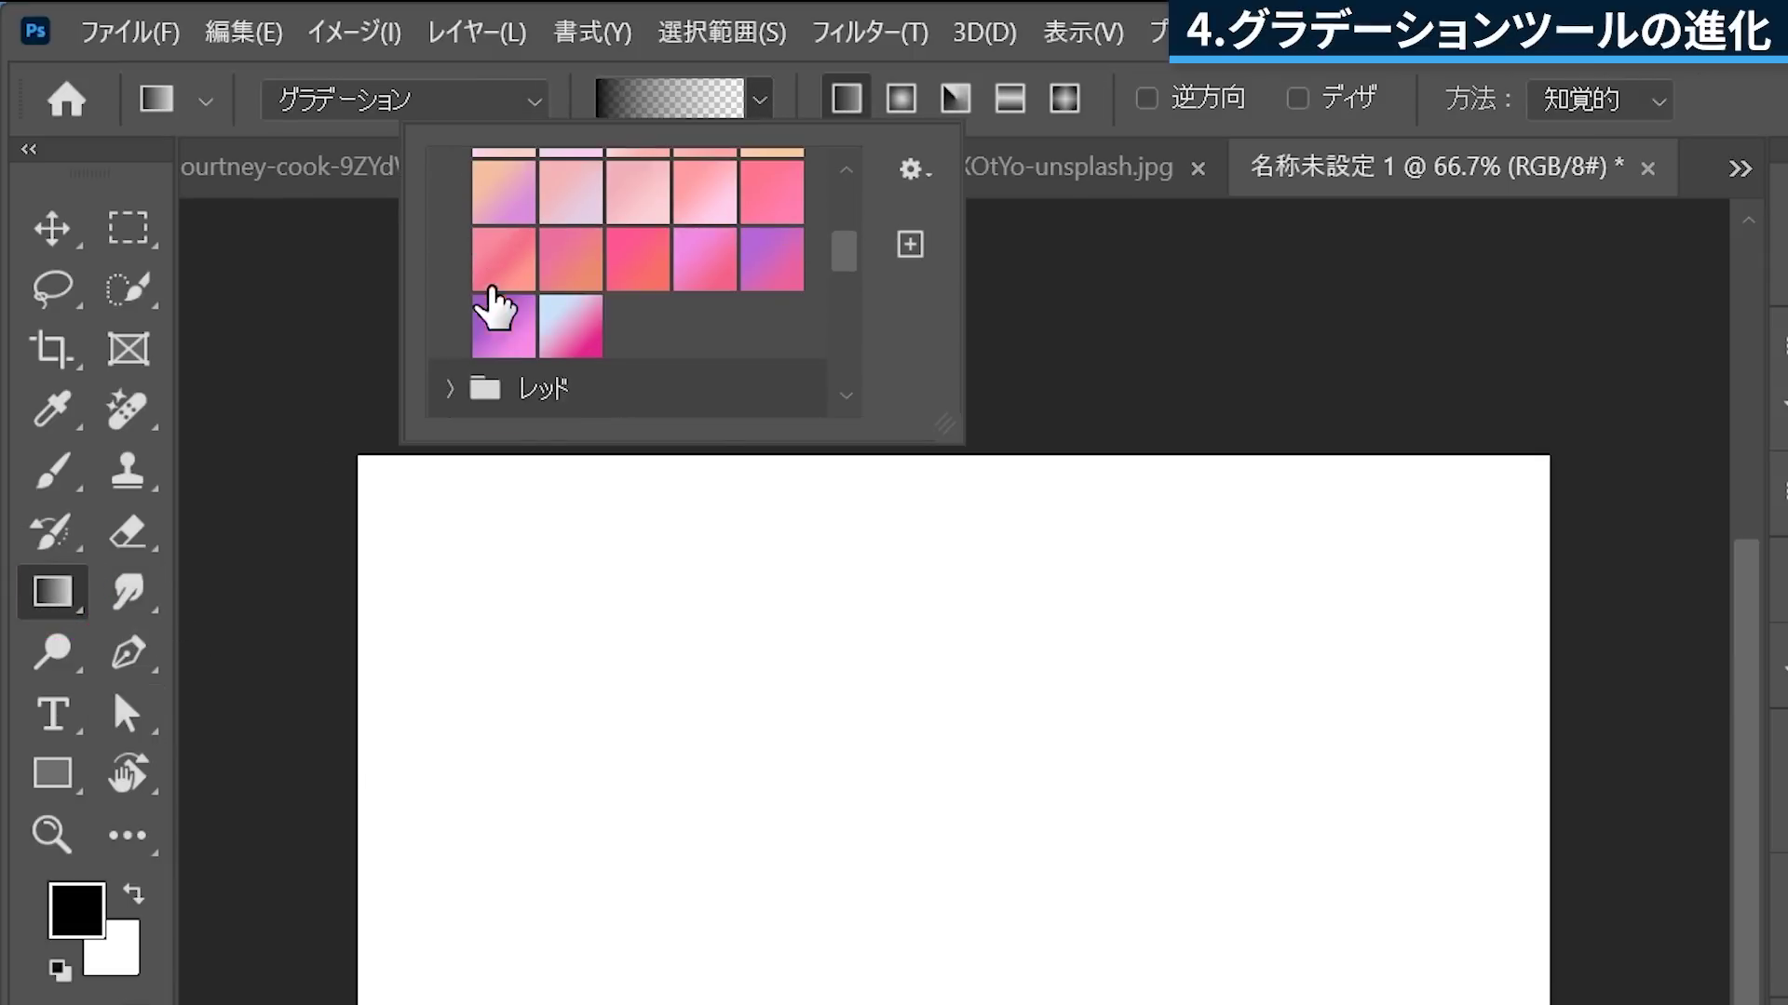
left_click(570, 295)
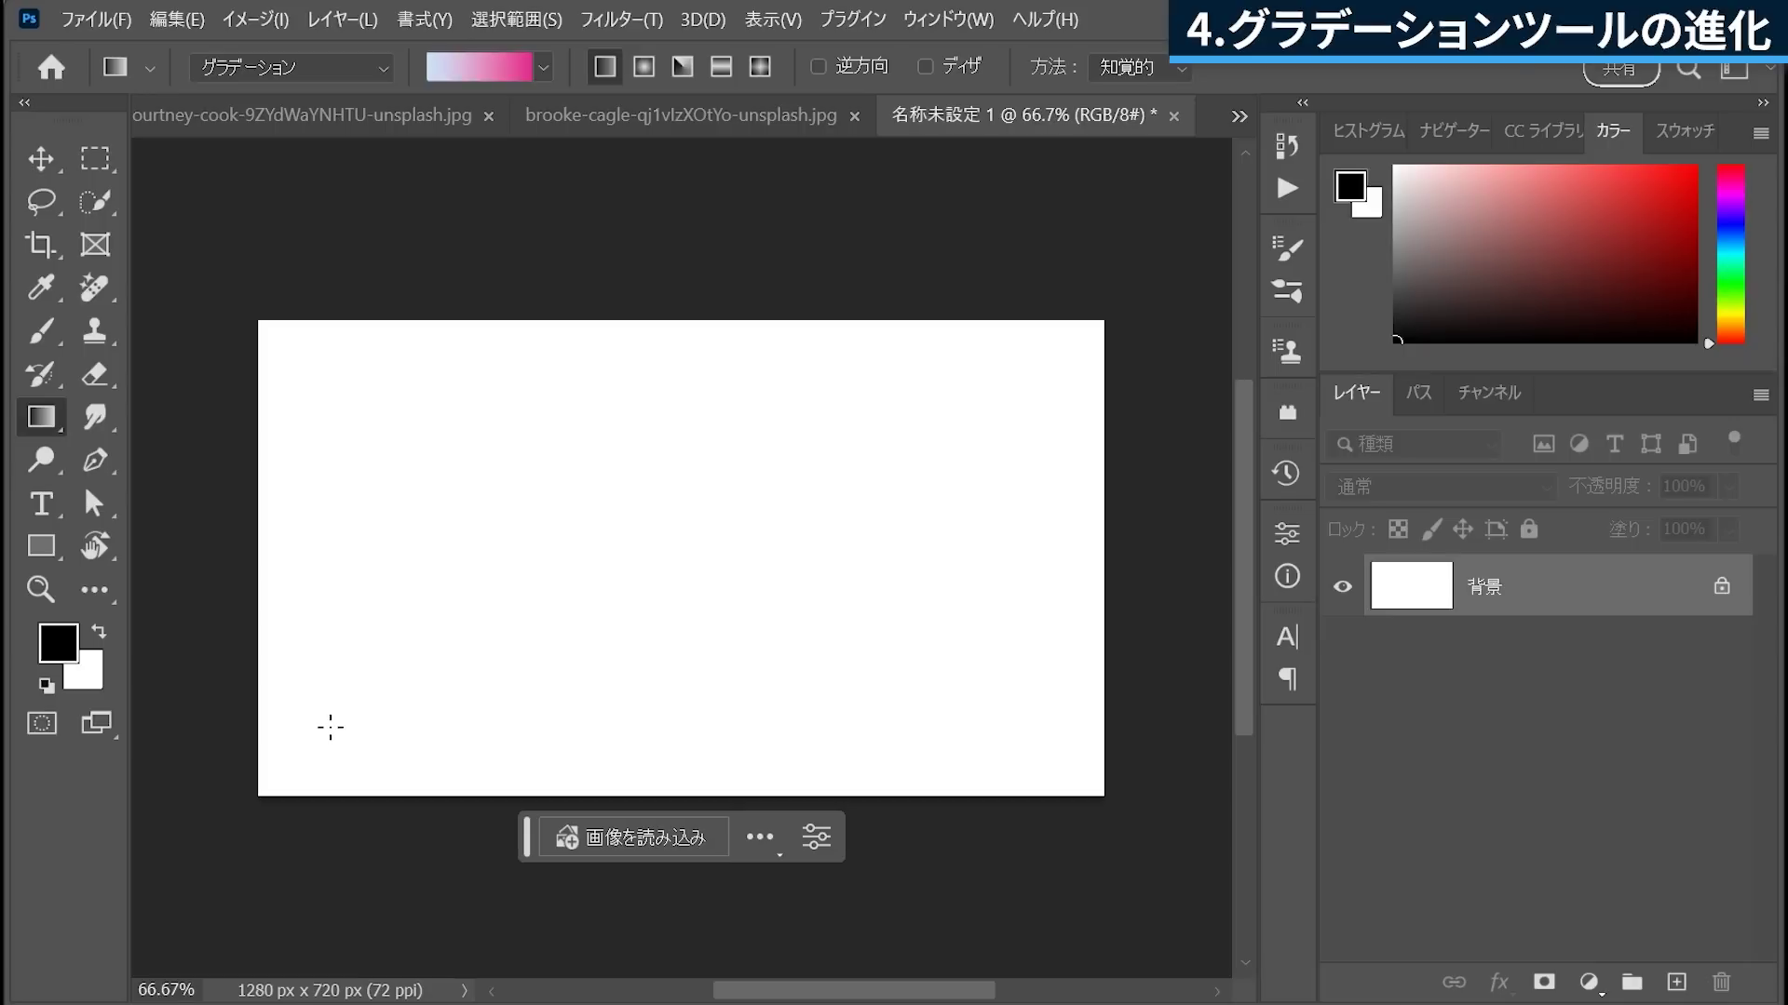
Draw a lower-left to upper-right gradient, then adjust its start and end handles, undoing one move.
left_click_drag(326, 721, 1063, 360)
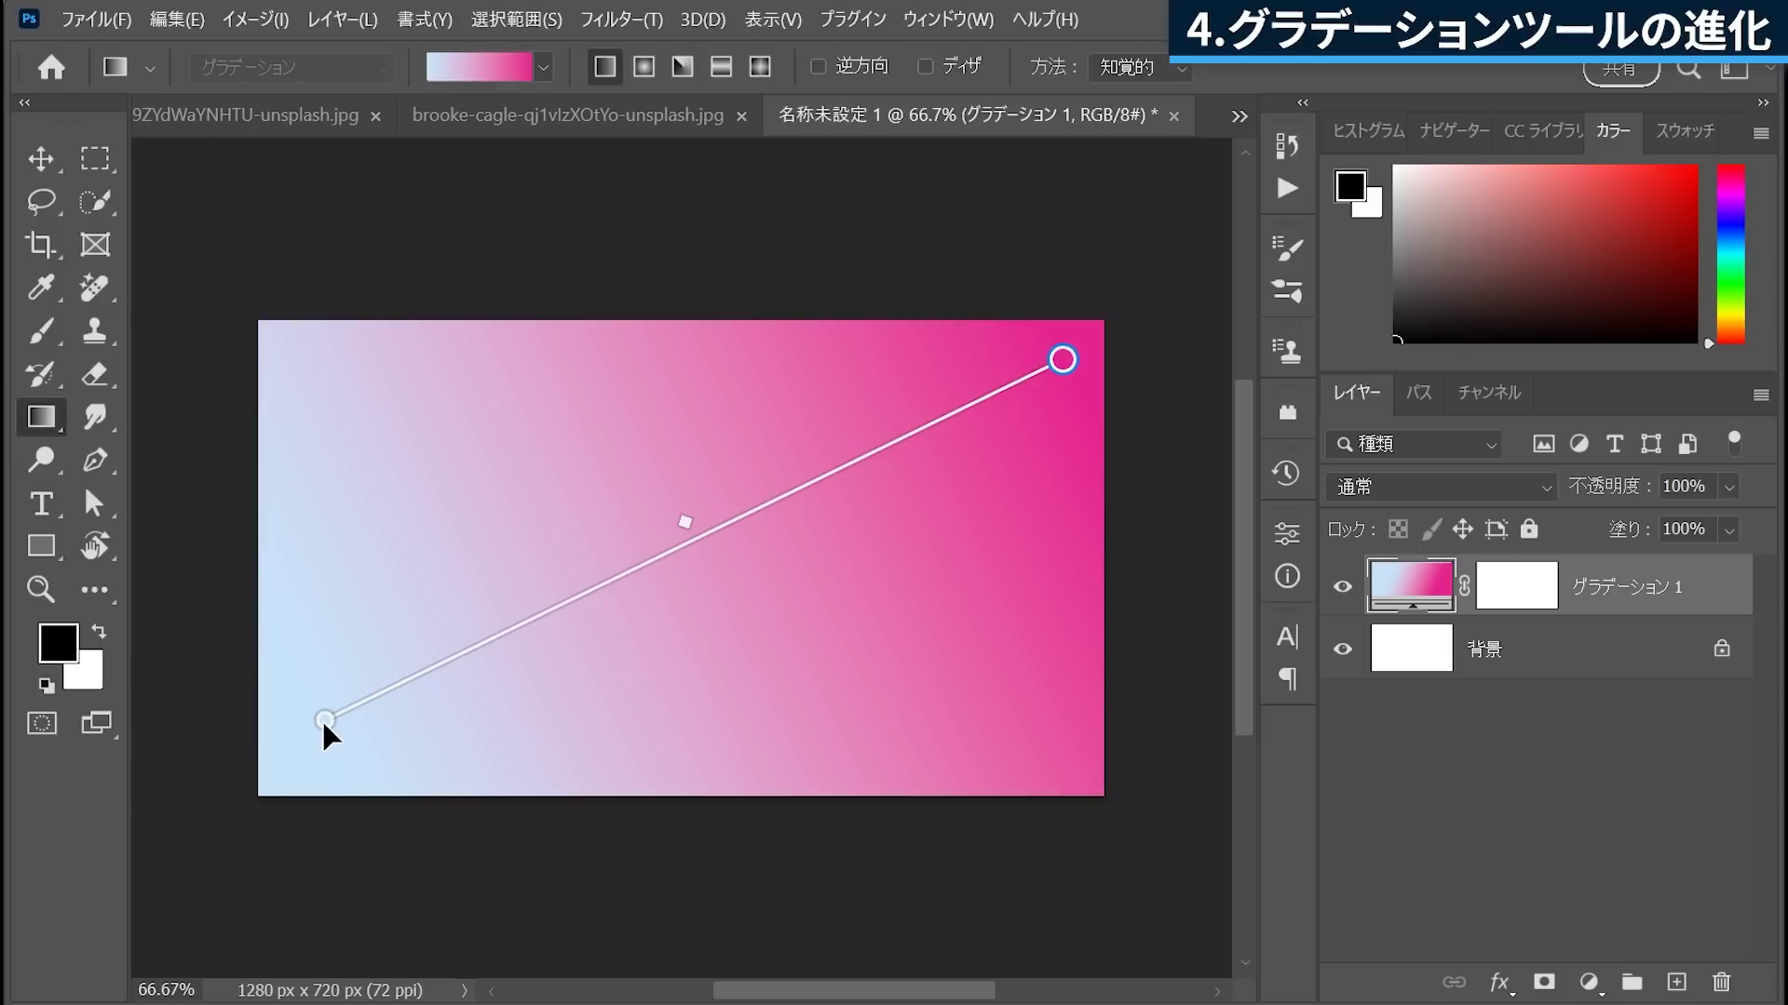
left_click_drag(325, 721, 594, 601)
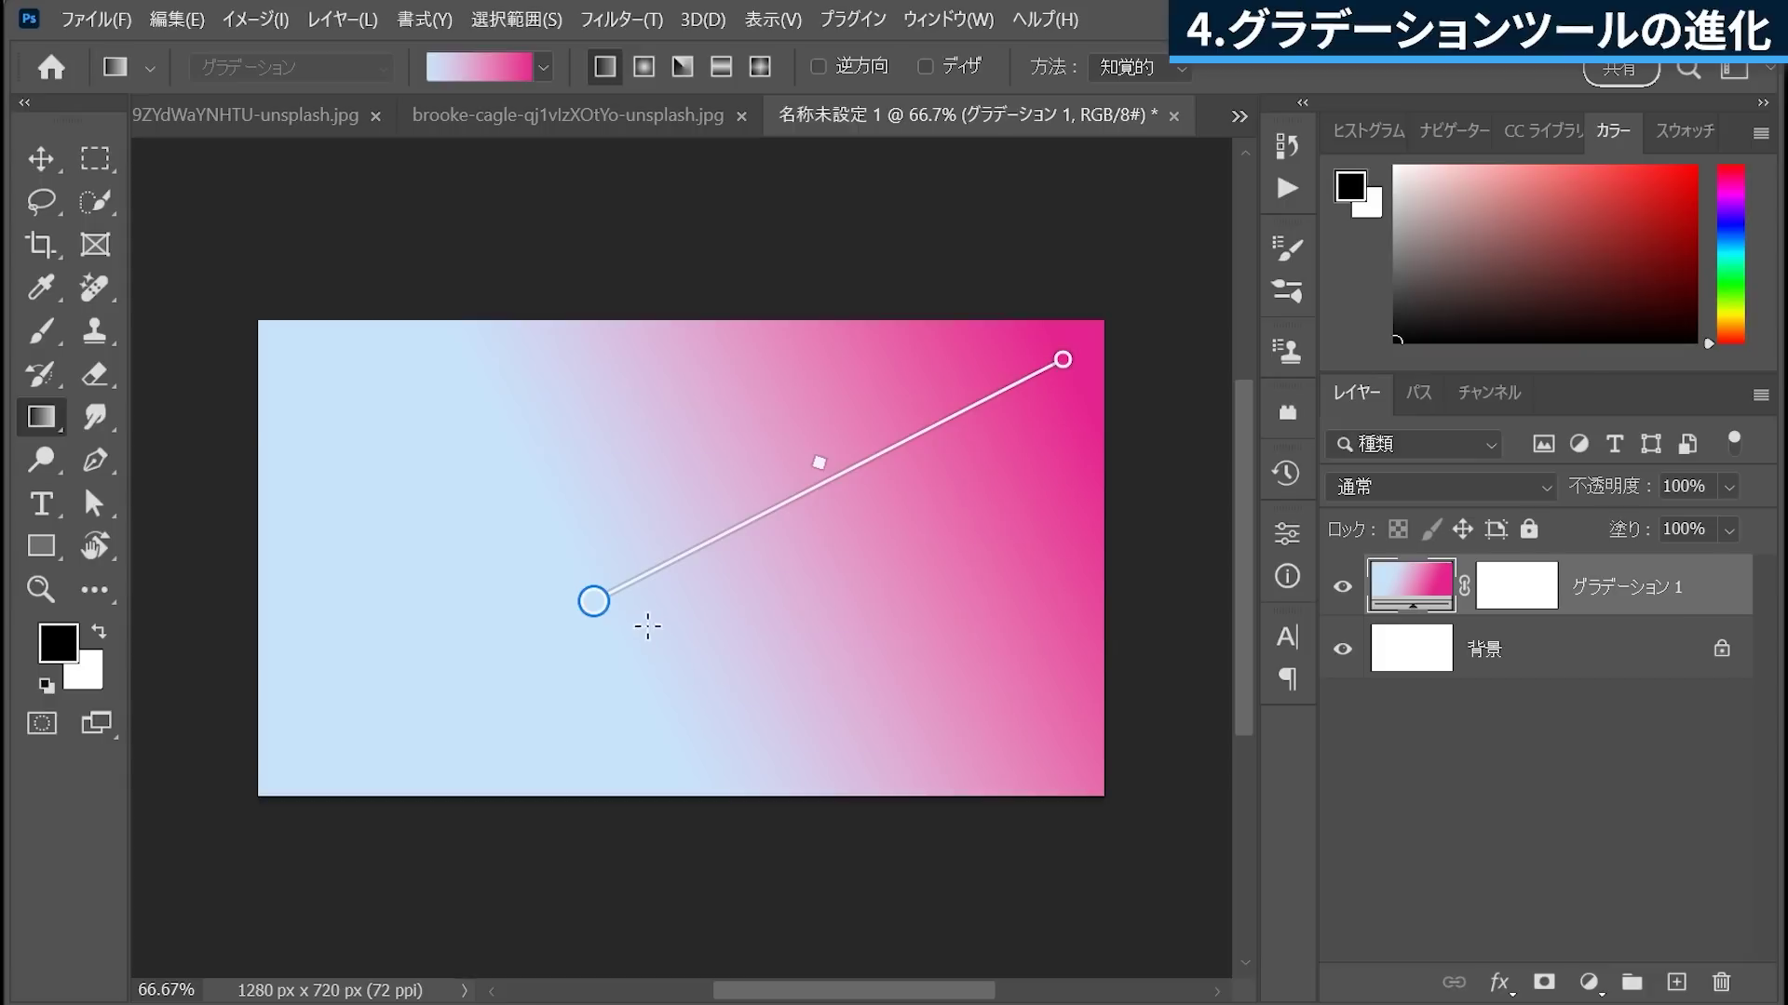
left_click_drag(594, 601, 313, 732)
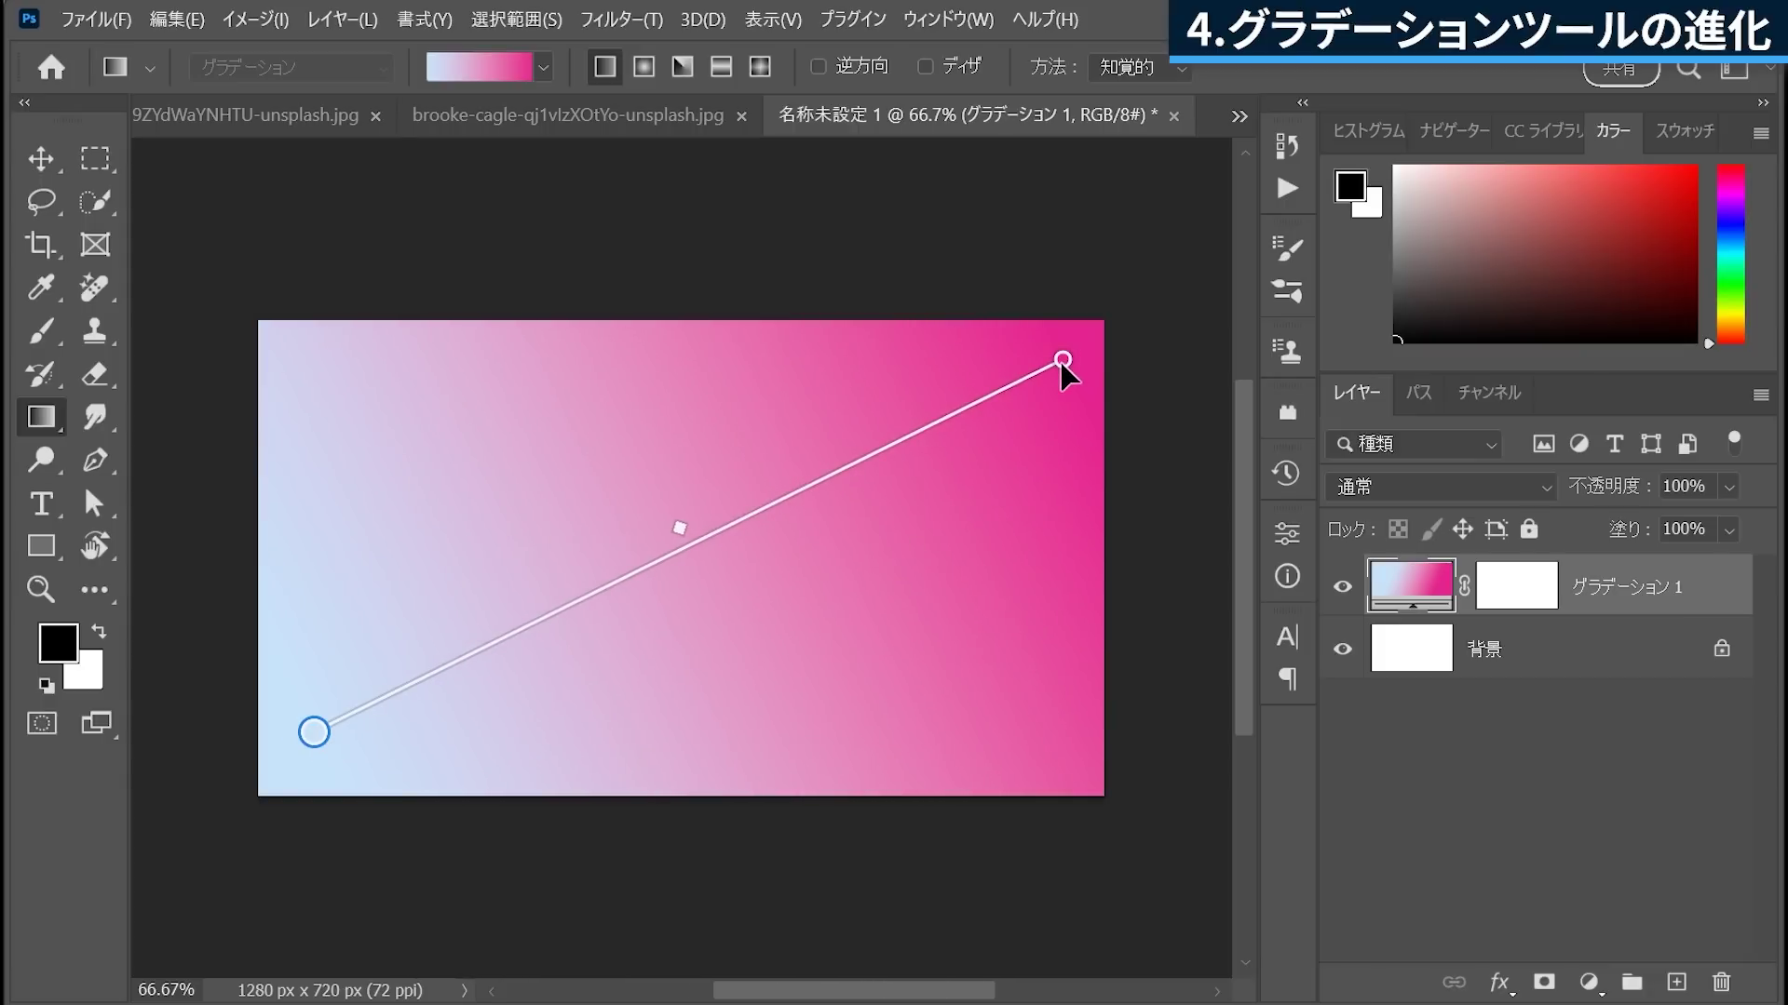
left_click_drag(1061, 361, 682, 541)
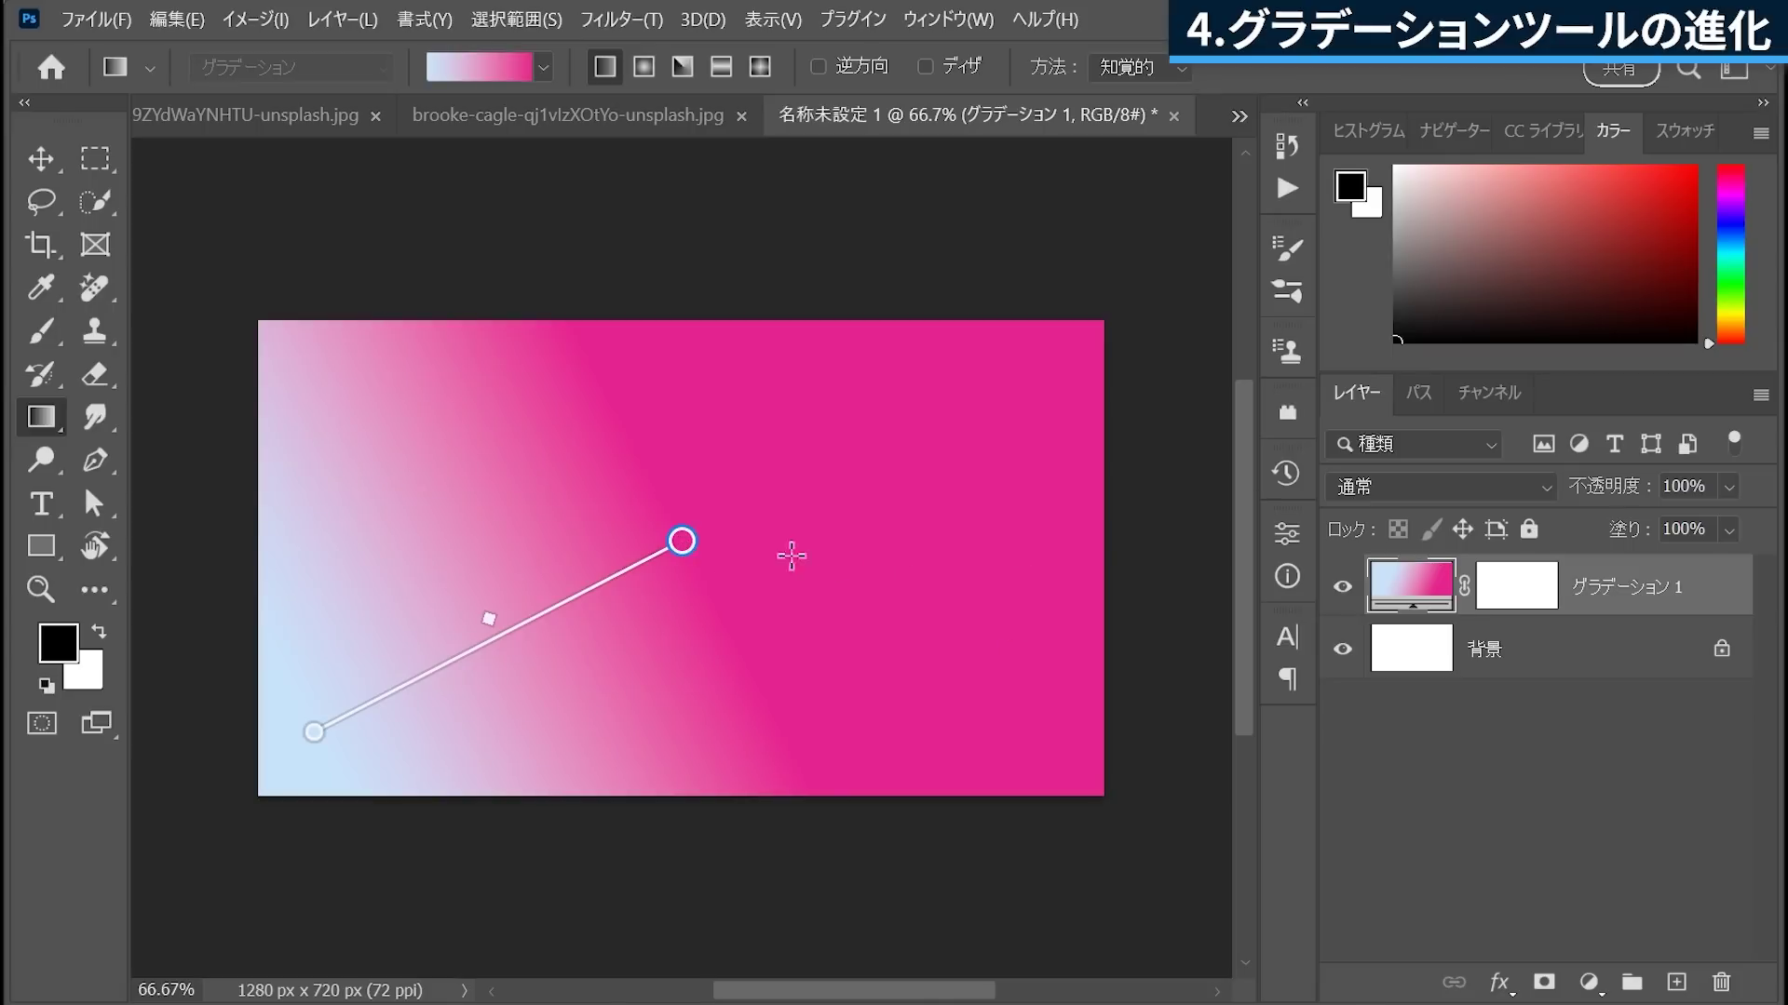
key("ctrl+z")
Fine-tune the gradient midpoint, shifting it toward light blue and then back toward pink.
mouse_move(668, 533)
left_mouse_down()
mouse_move(546, 560)
mouse_move(675, 505)
left_mouse_up()
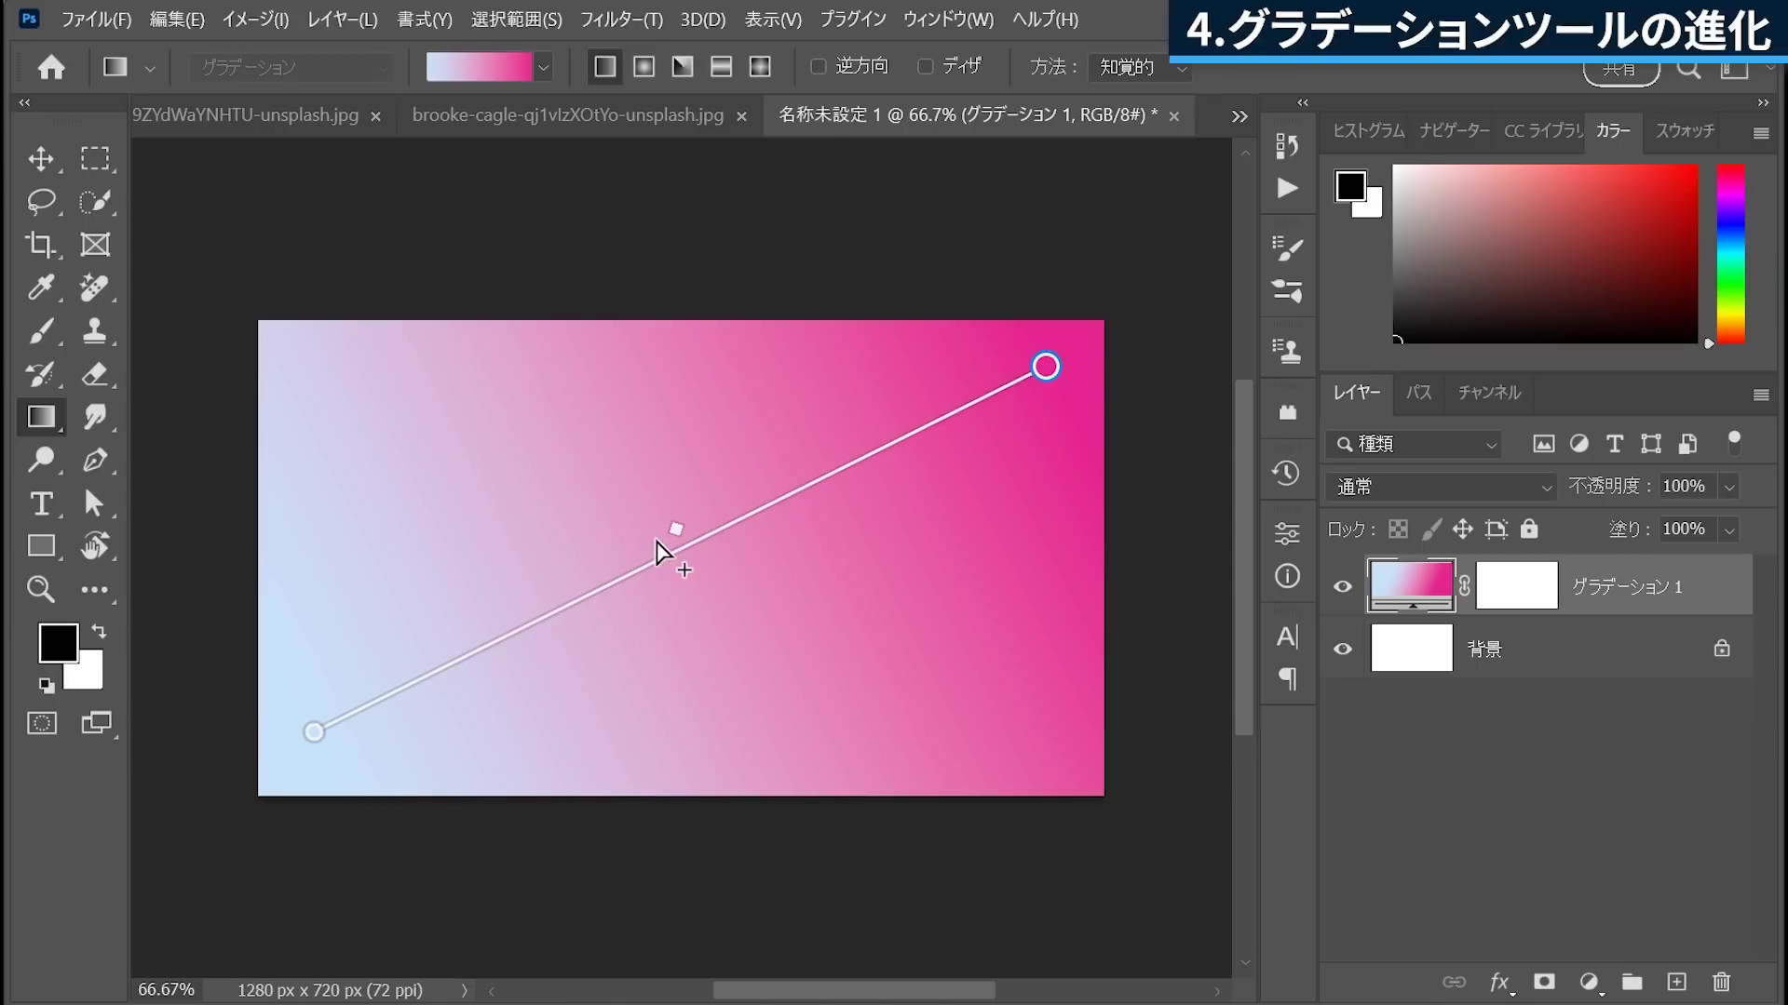
left_click_drag(682, 538, 622, 566)
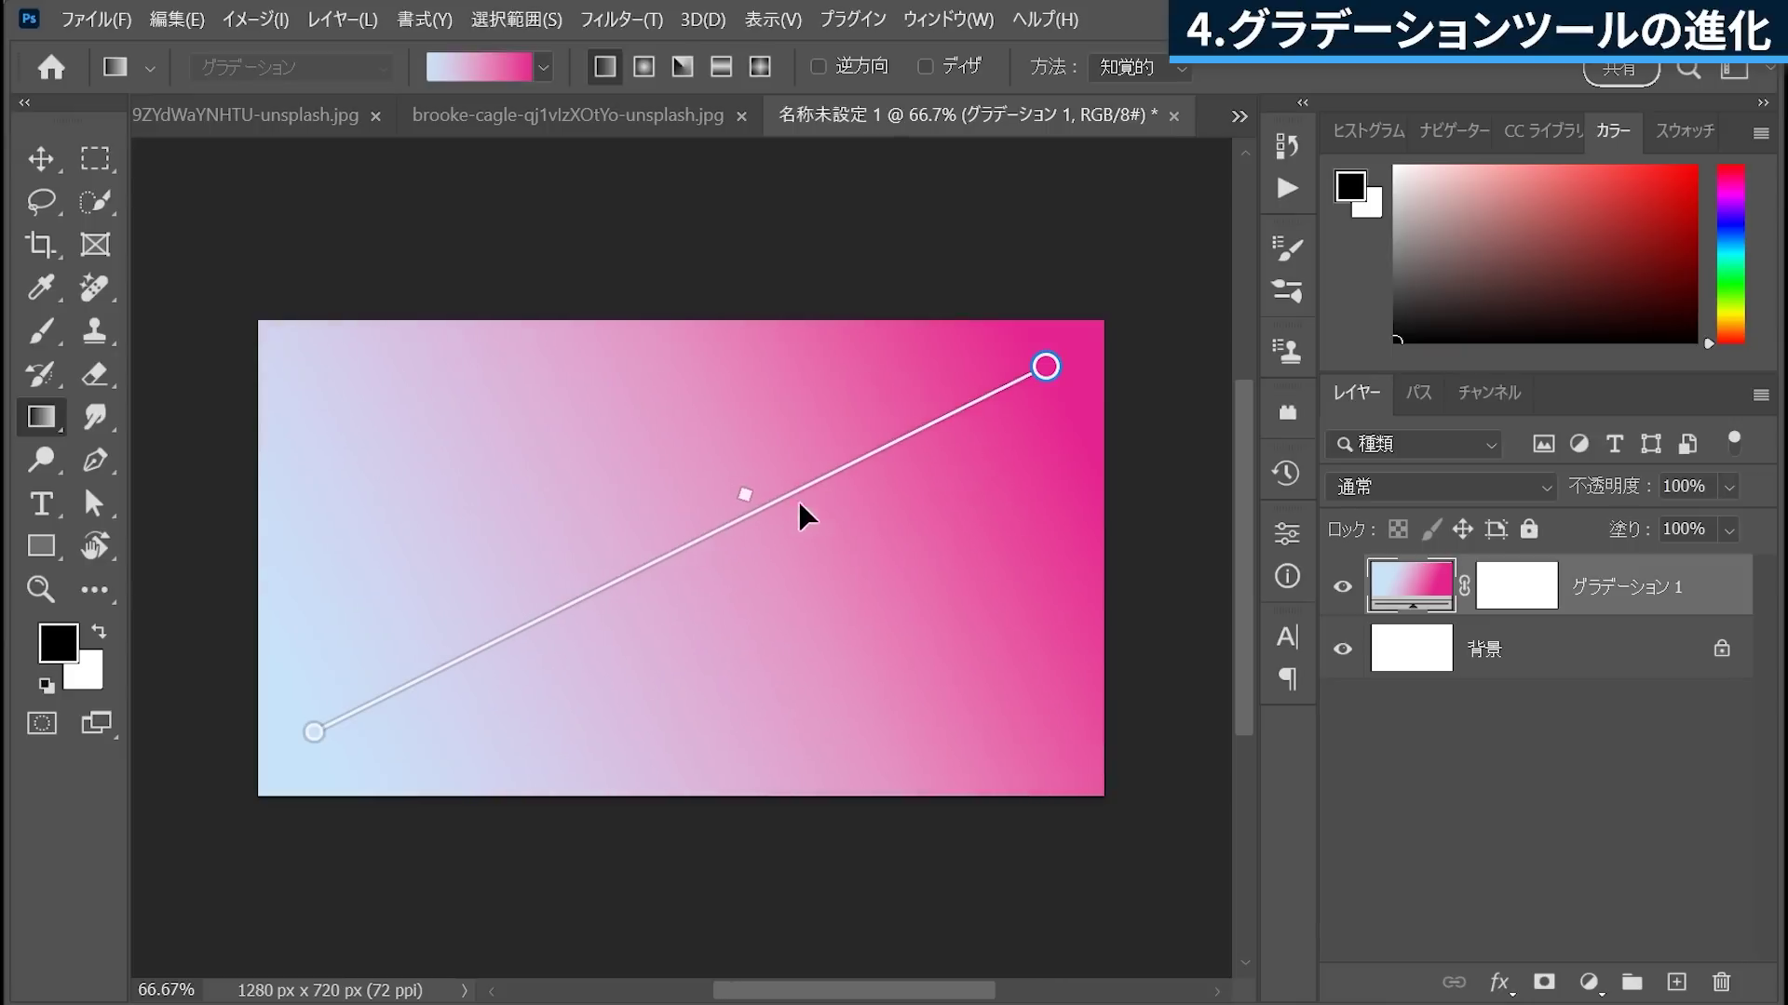
left_click_drag(744, 542, 729, 549)
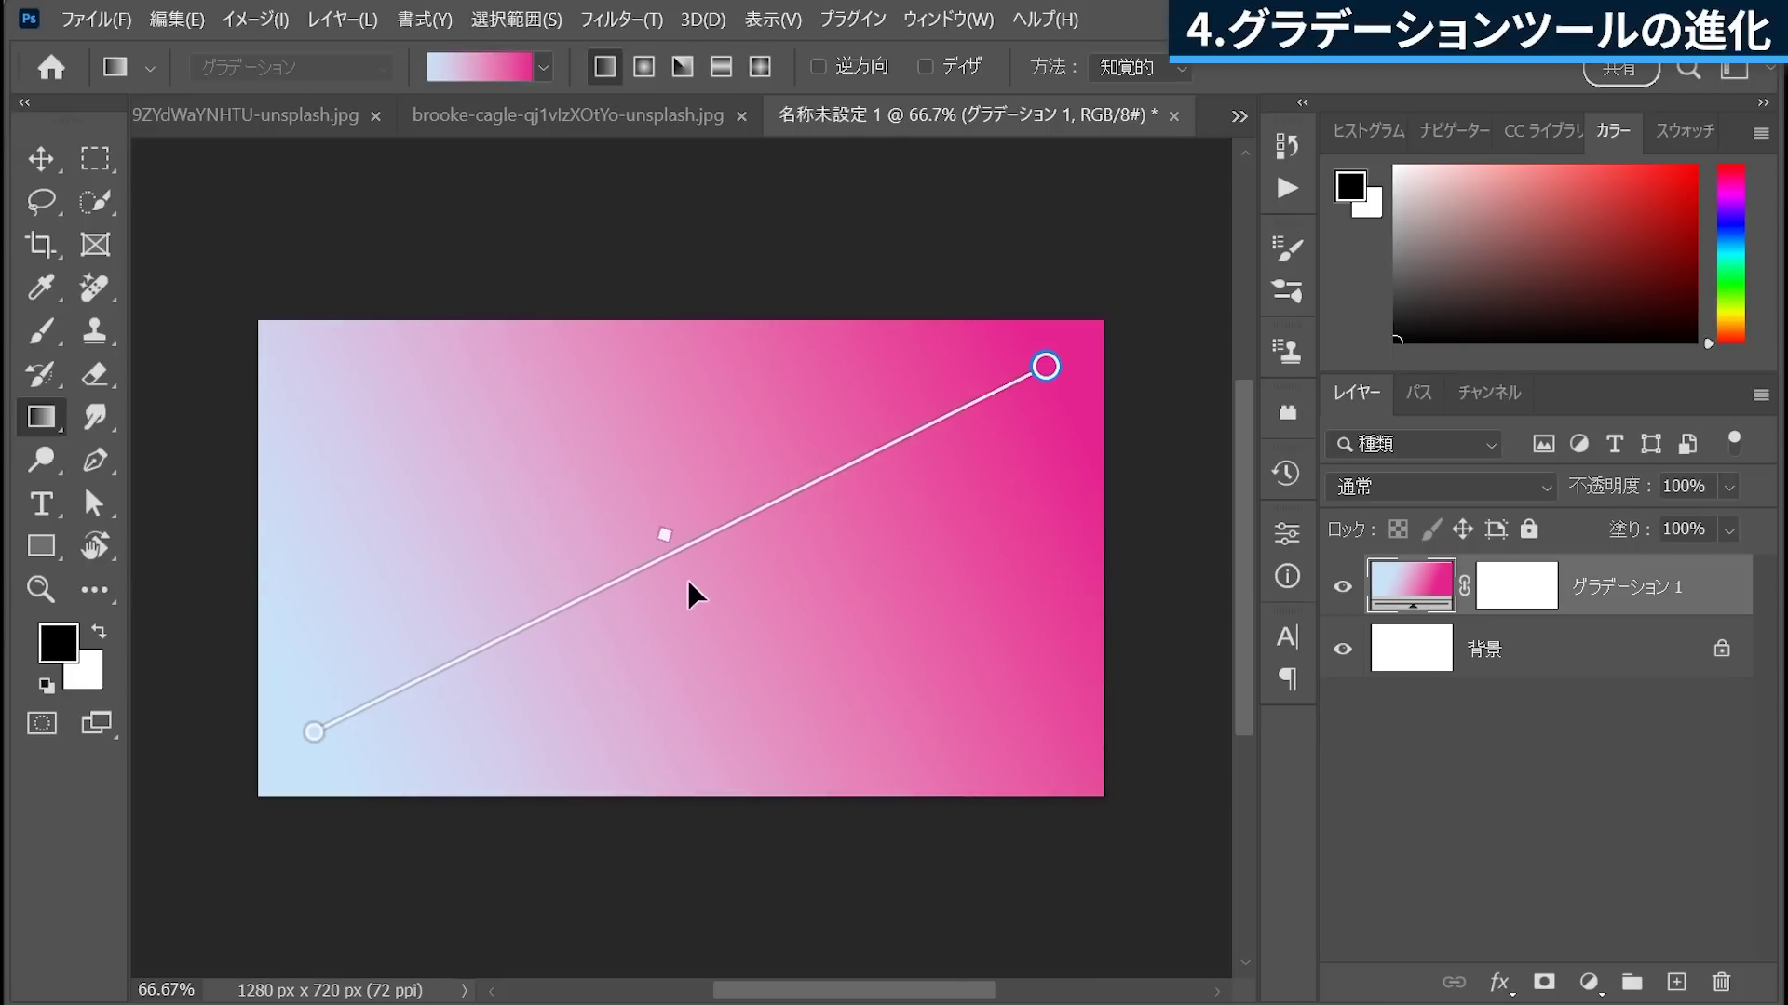
scroll(674, 599, "up", 1)
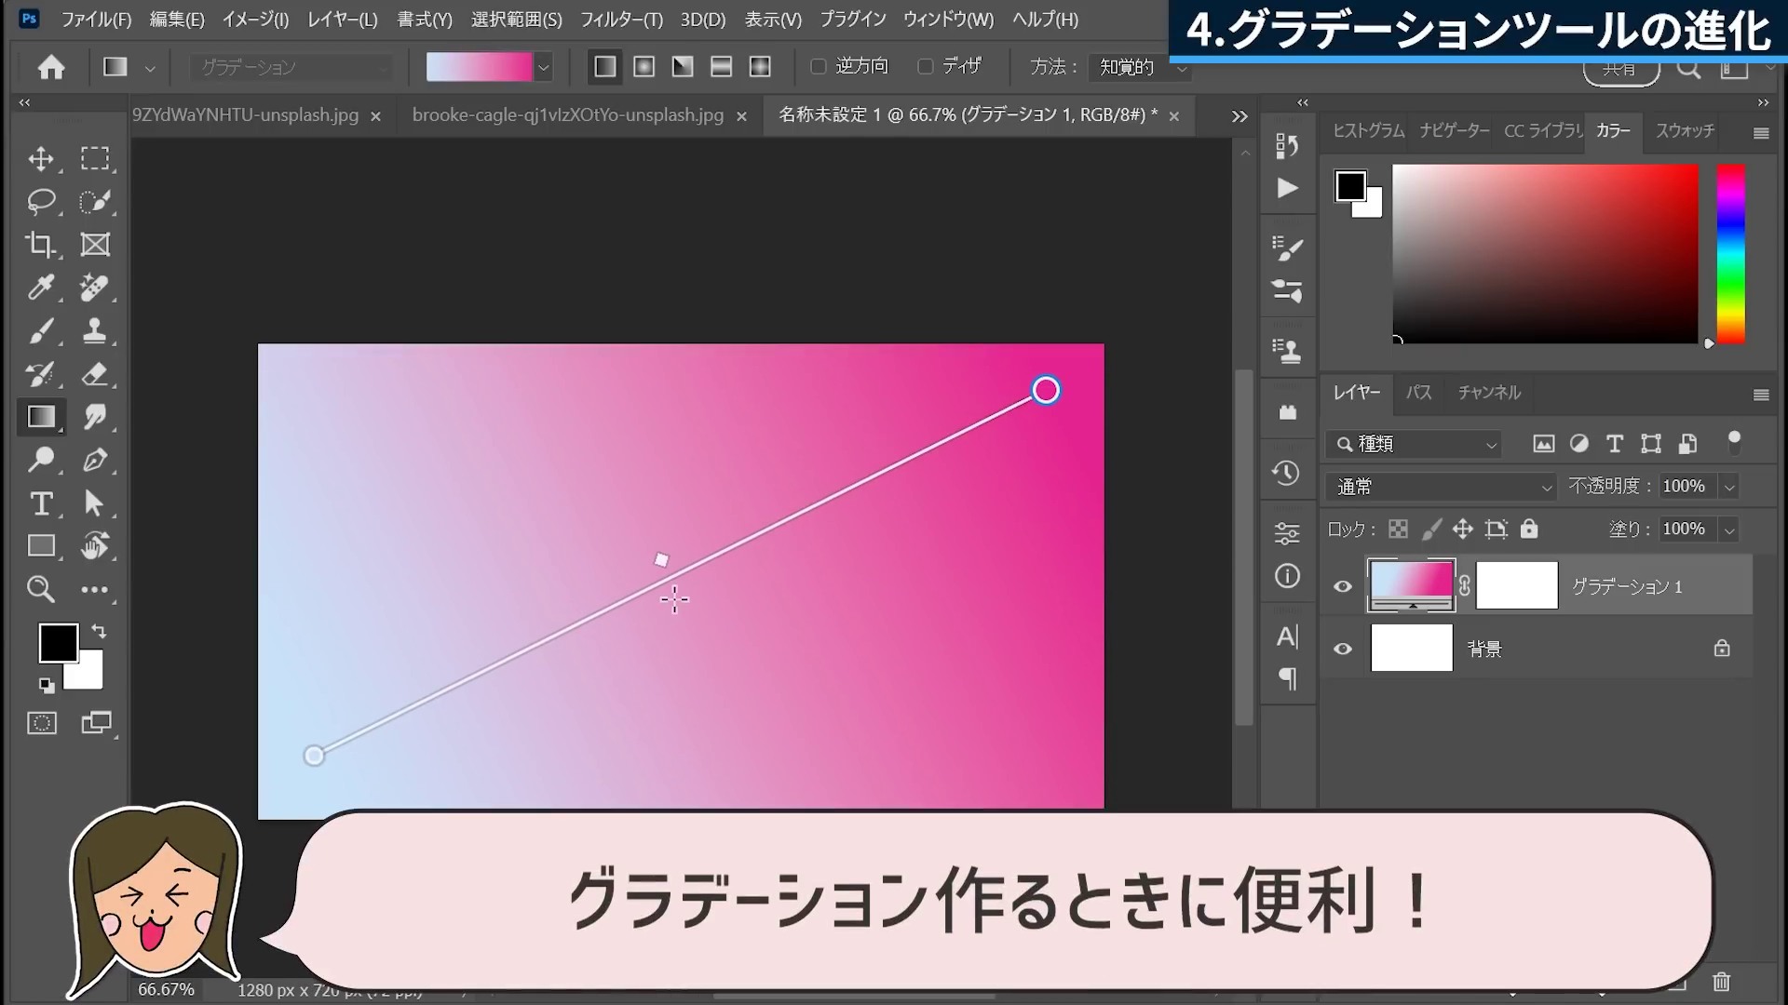